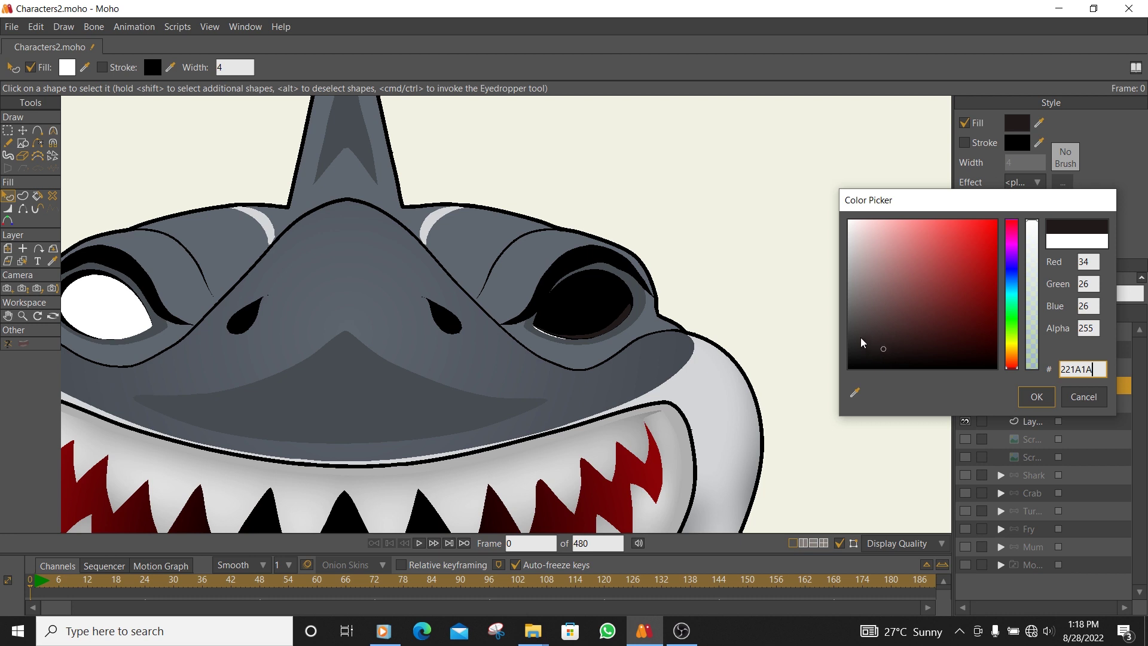
Set the fill colour of the crescent on the right-hand eye to the near-black 191010.
left_click(895, 353)
left_click(901, 355)
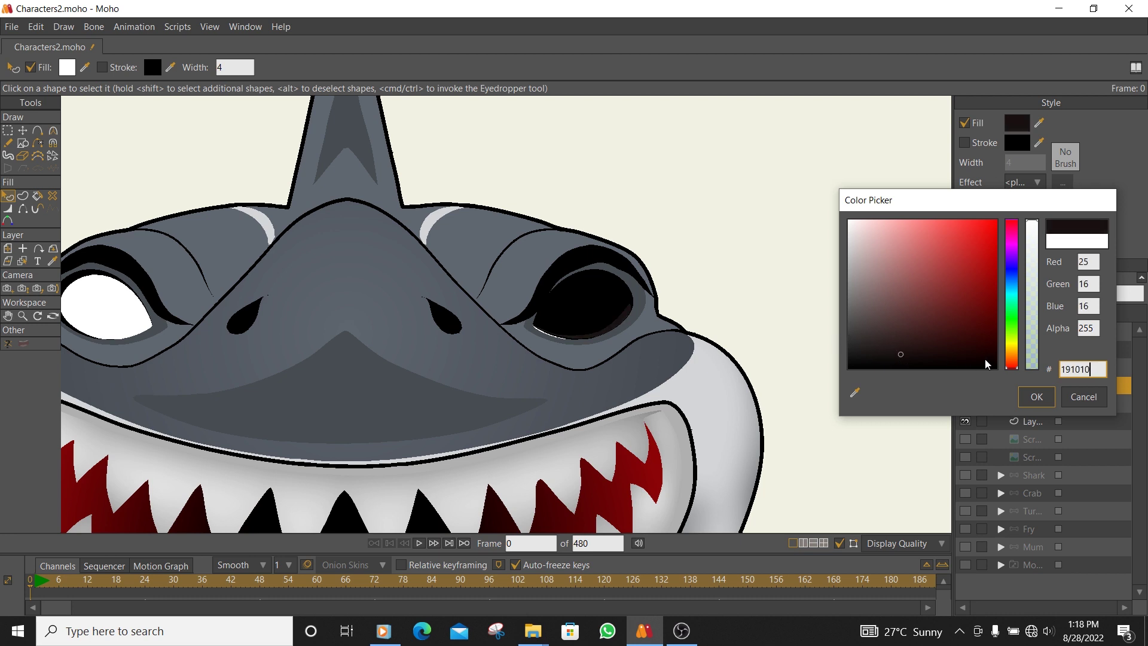
left_click(1036, 397)
Adjust the curve handles at the crescent's inner corner point, along the lower edge of the right-hand eye.
scroll(587, 321, "up", 5)
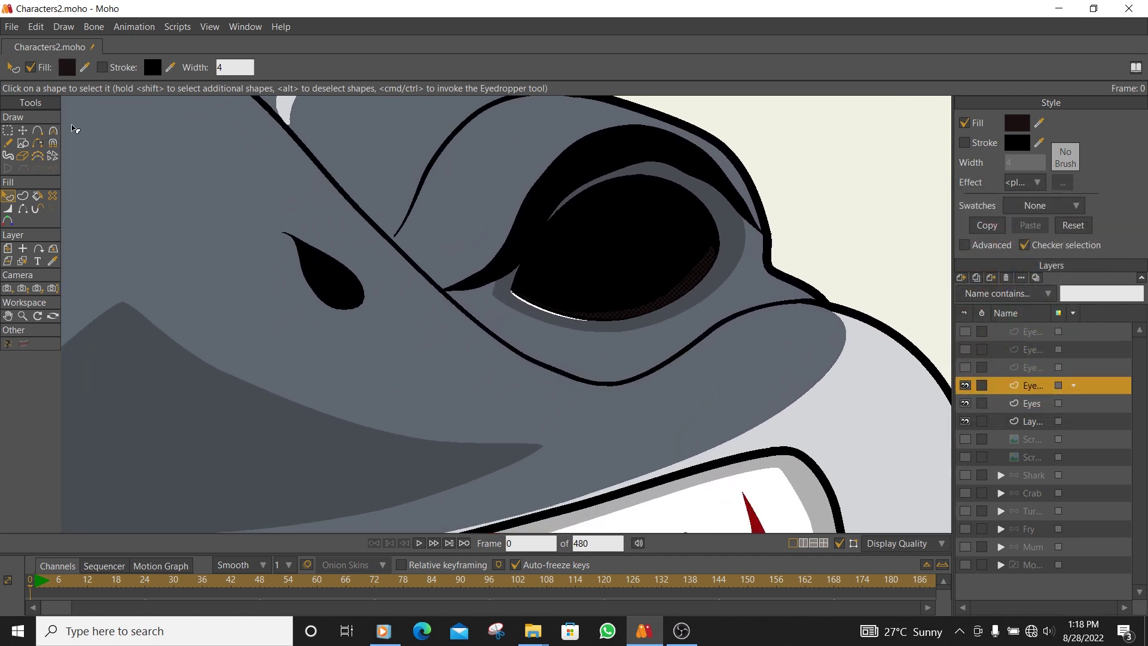
left_click(22, 131)
scroll(478, 270, "up", 4)
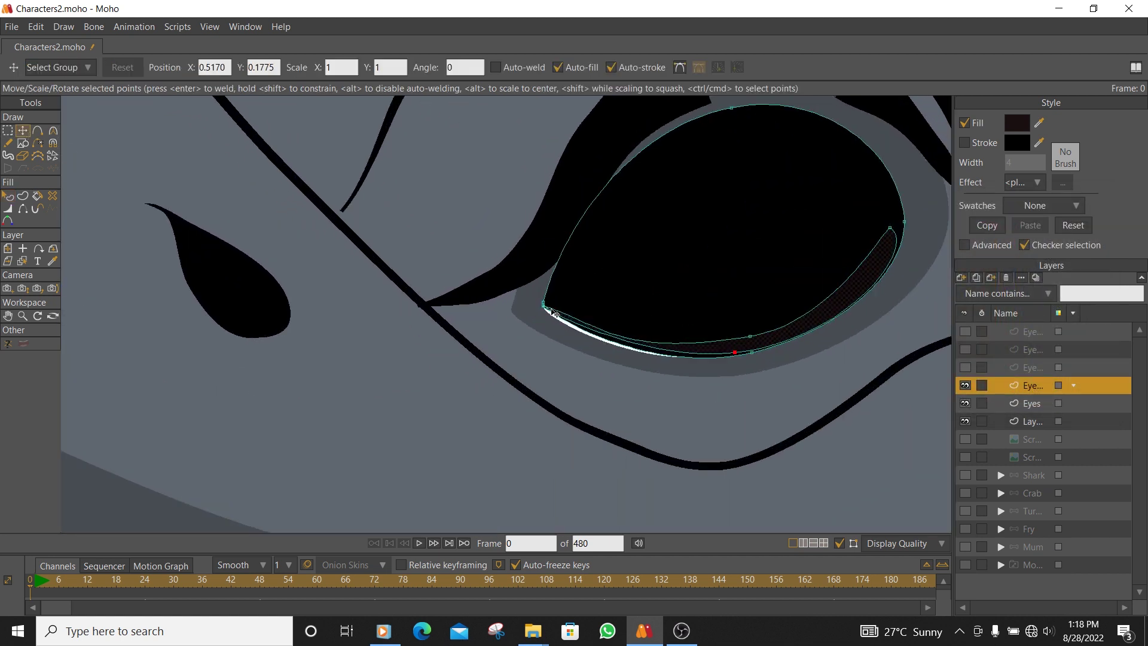
scroll(546, 311, "up", 2)
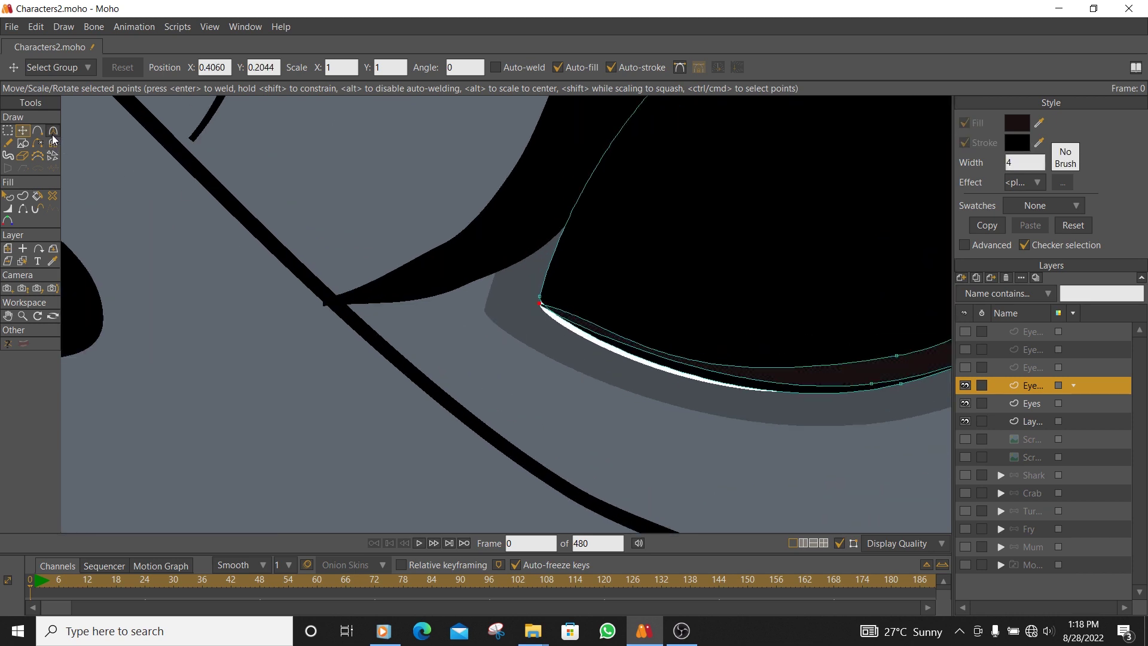
key("c")
scroll(586, 248, "right", 5)
scroll(585, 248, "down", 3)
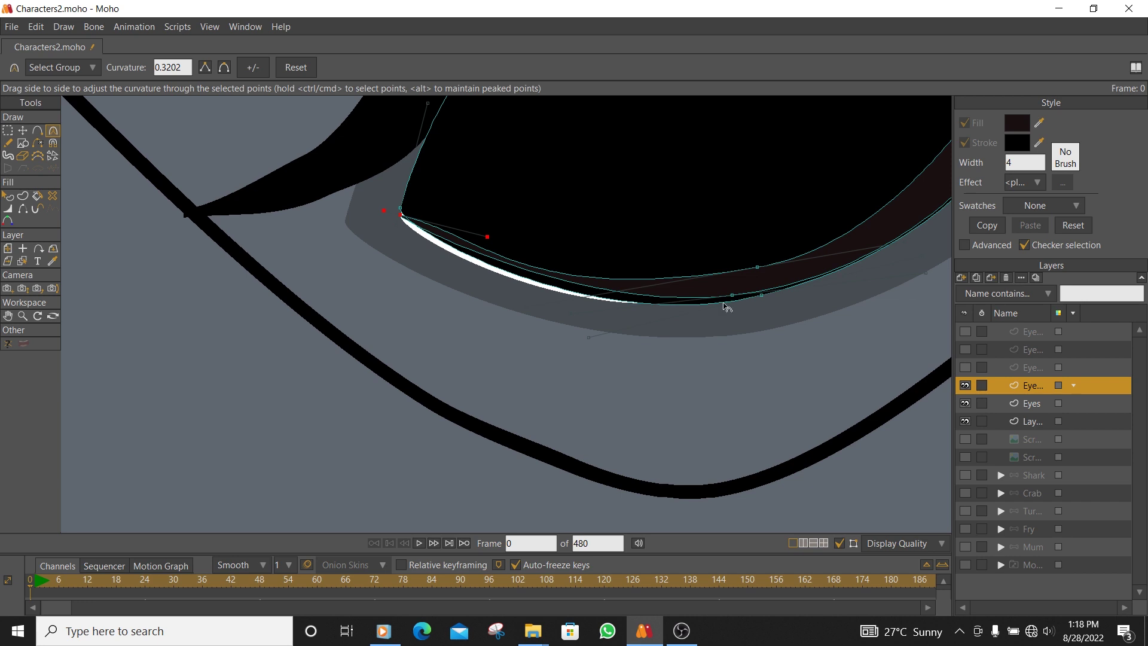
left_click(734, 296)
left_click(401, 212)
left_click_drag(487, 236, 487, 229)
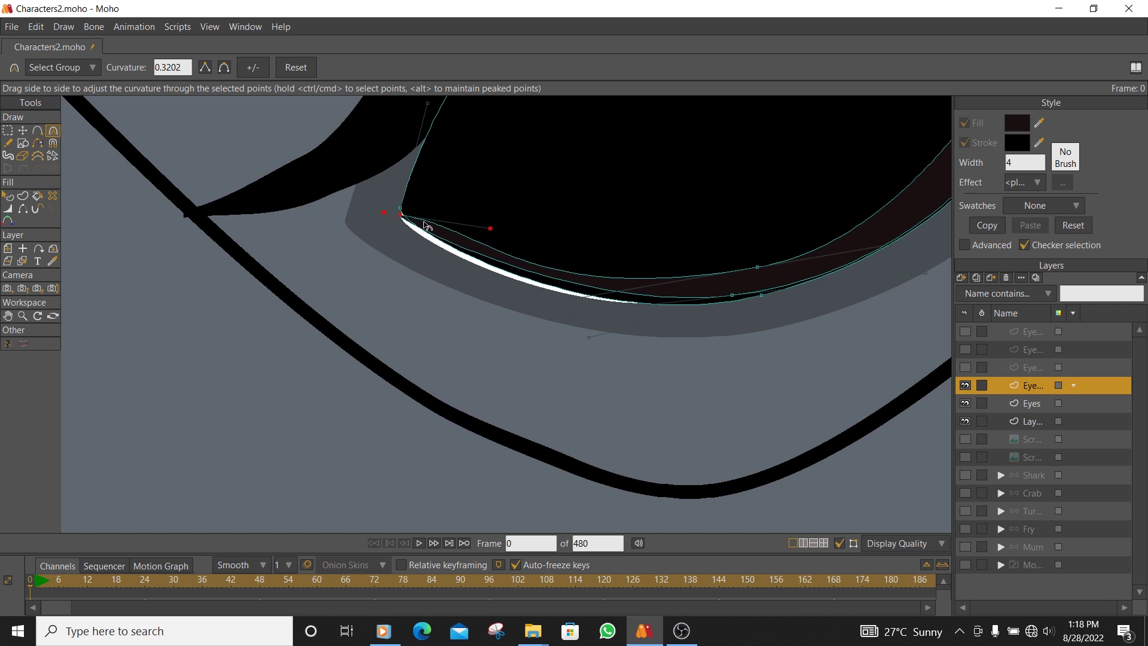
left_click_drag(487, 232, 490, 224)
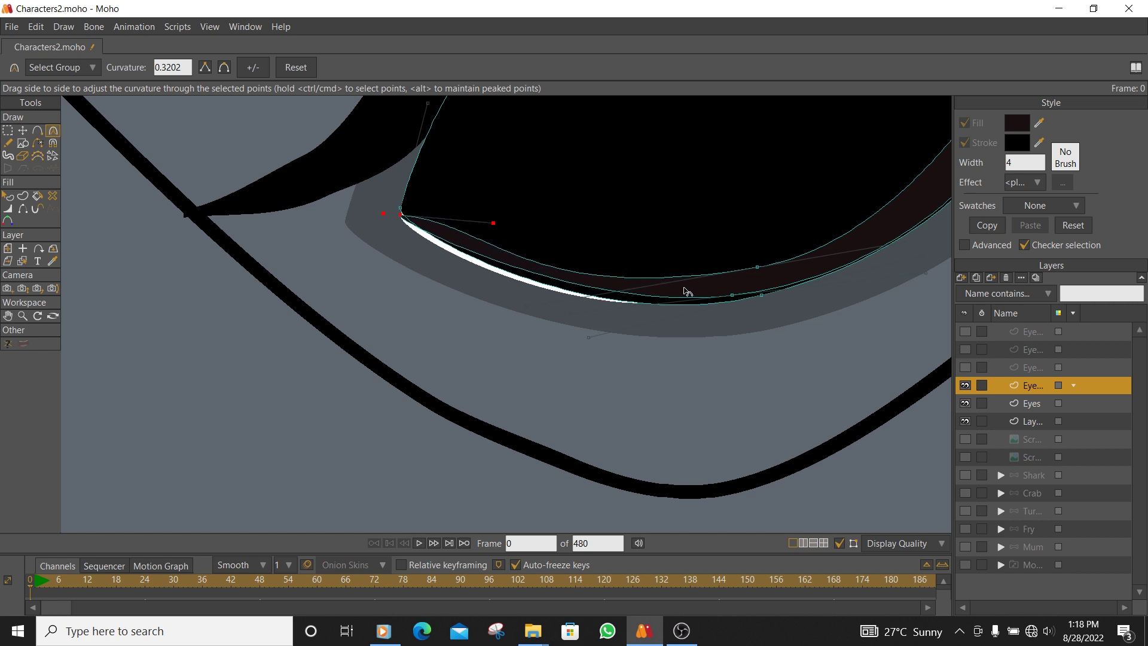
Reshape the black eye's lower curve and shift its inner corner point to cover the white sliver beneath.
left_click(730, 297)
left_click_drag(570, 312, 546, 307)
left_click(402, 211)
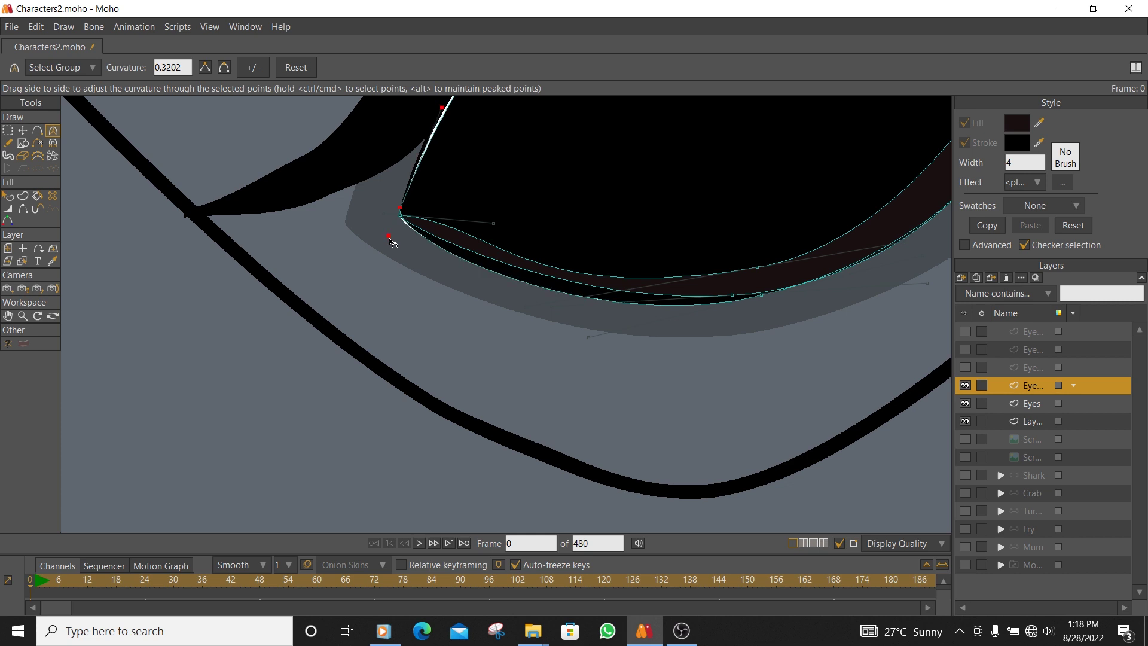
left_click_drag(445, 110, 431, 110)
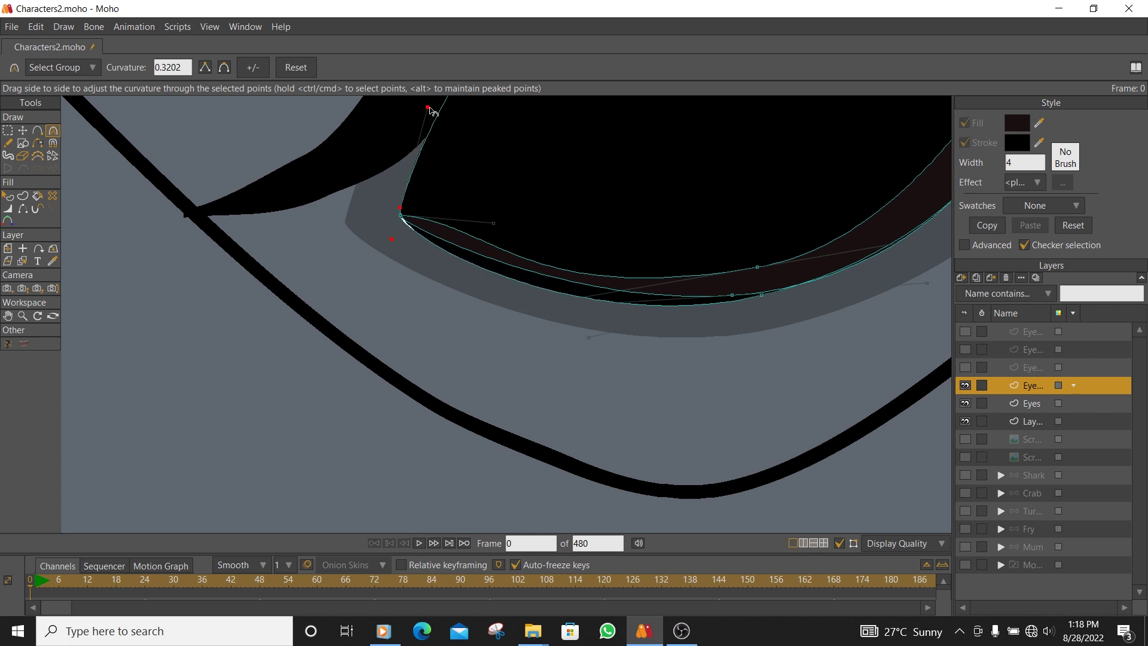
left_click(22, 130)
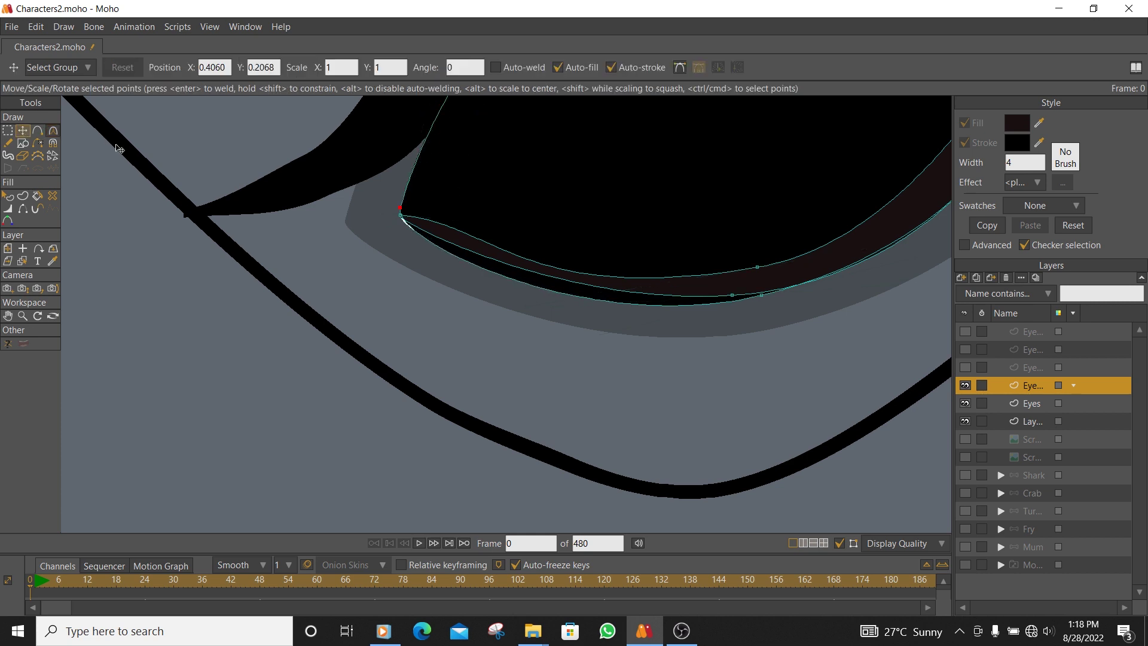
left_click_drag(402, 213, 400, 216)
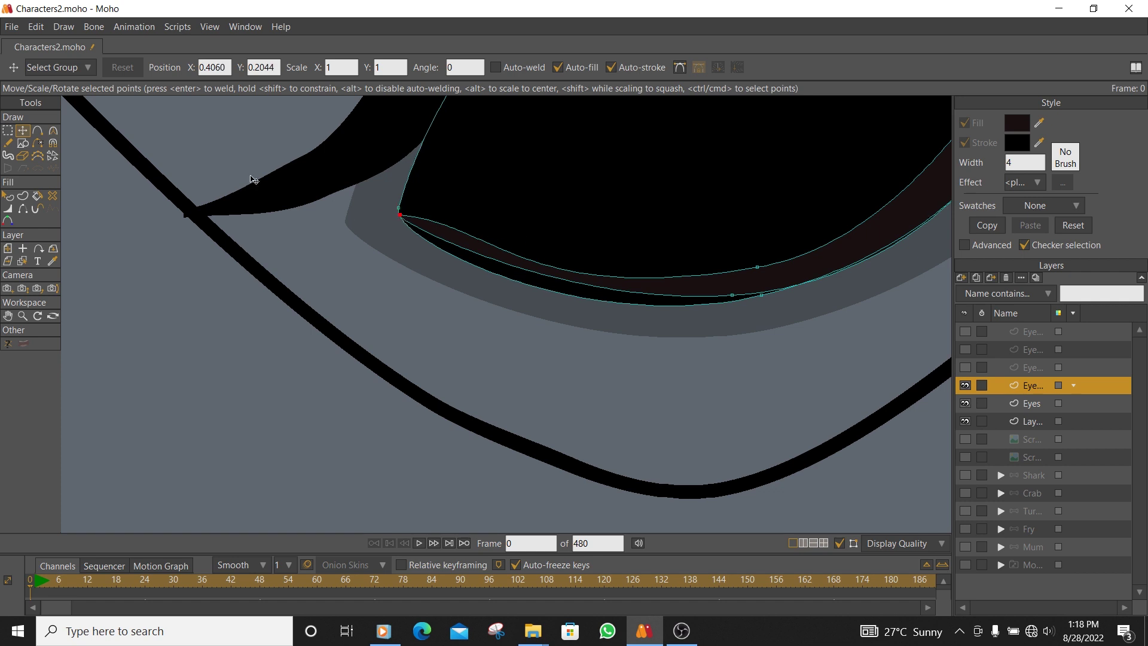
Refine the curve handles at the crescent's inner corner and at the middle point of its upper edge.
left_click(52, 131)
mouse_move(482, 225)
left_mouse_down()
mouse_move(508, 236)
mouse_move(489, 231)
left_mouse_up()
left_click_drag(588, 298, 503, 286)
left_click(757, 266, "ctrl")
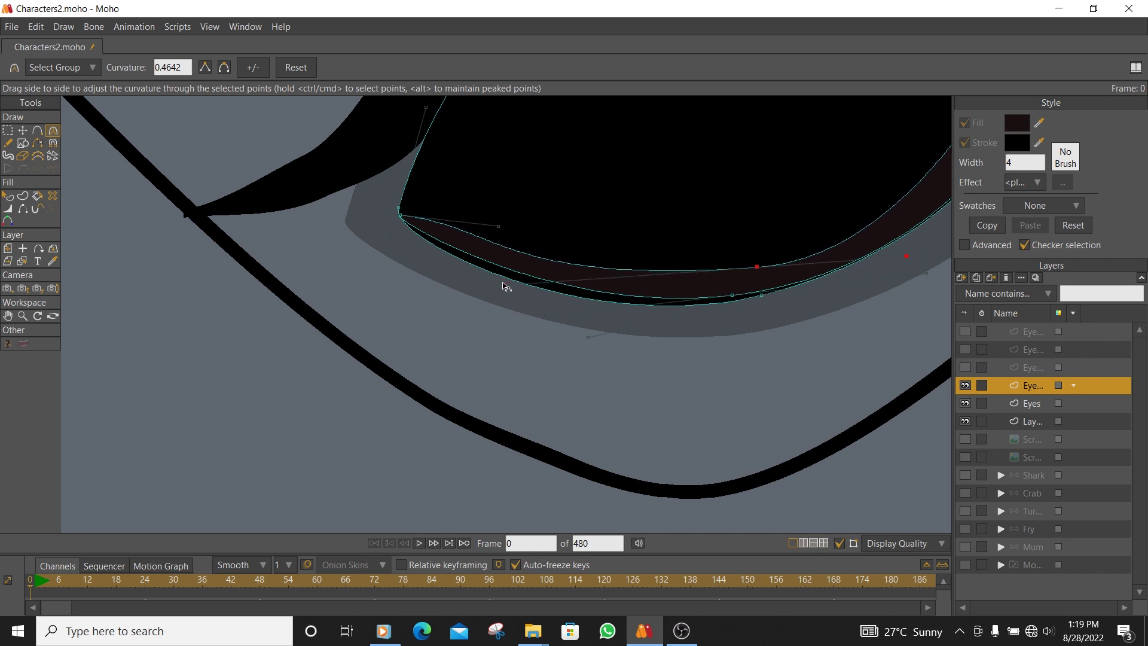
Adjust the handles at the crescent's outer tip and upper-edge middle point to narrow its outer end.
scroll(557, 241, "down", 3)
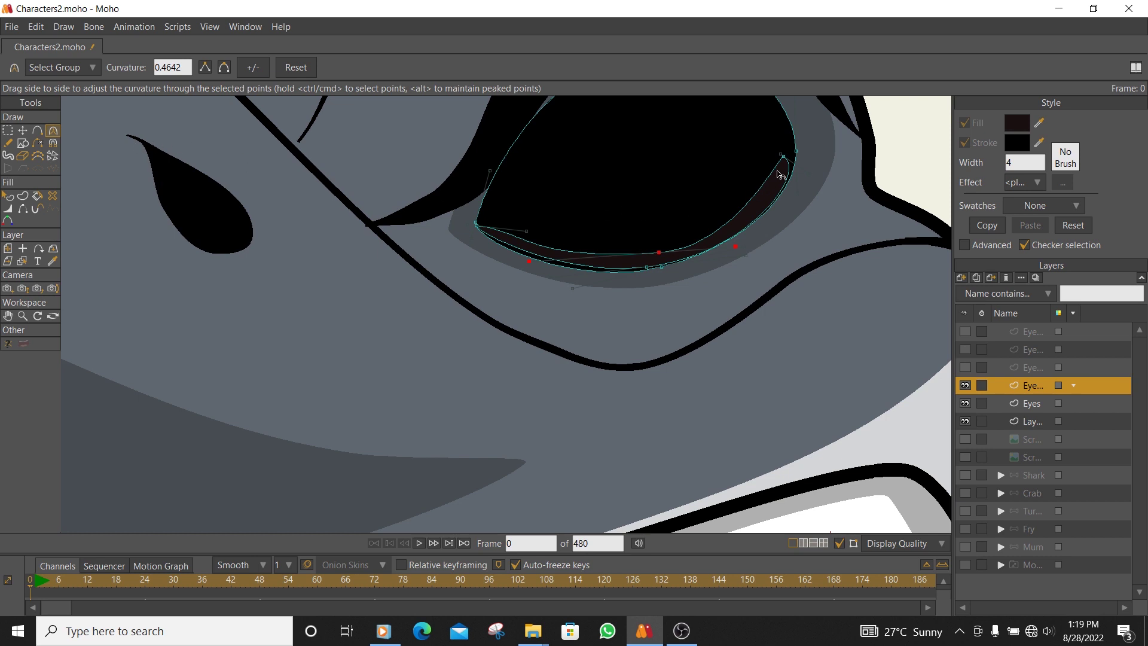
scroll(796, 173, "up", 3)
left_click(789, 147, "ctrl")
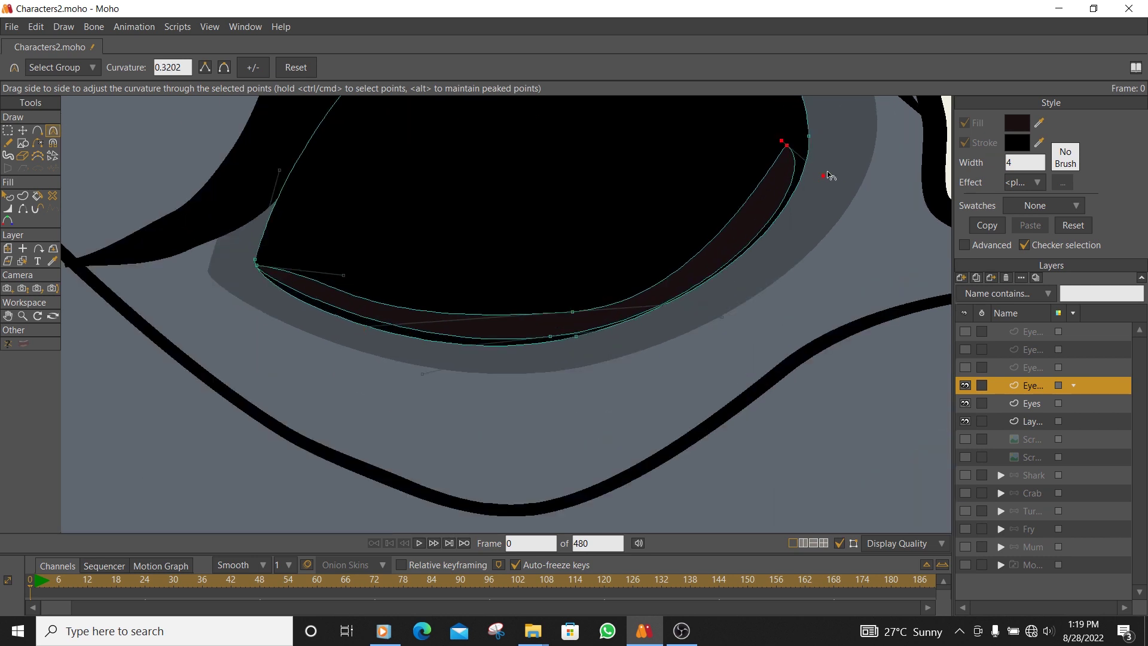
left_click(714, 314, "ctrl")
left_click(573, 313, "ctrl")
left_click_drag(699, 303, 728, 293)
Move the crescent's upper-edge middle point inward and downward, and smooth both edges with their curve handles.
left_click(23, 131)
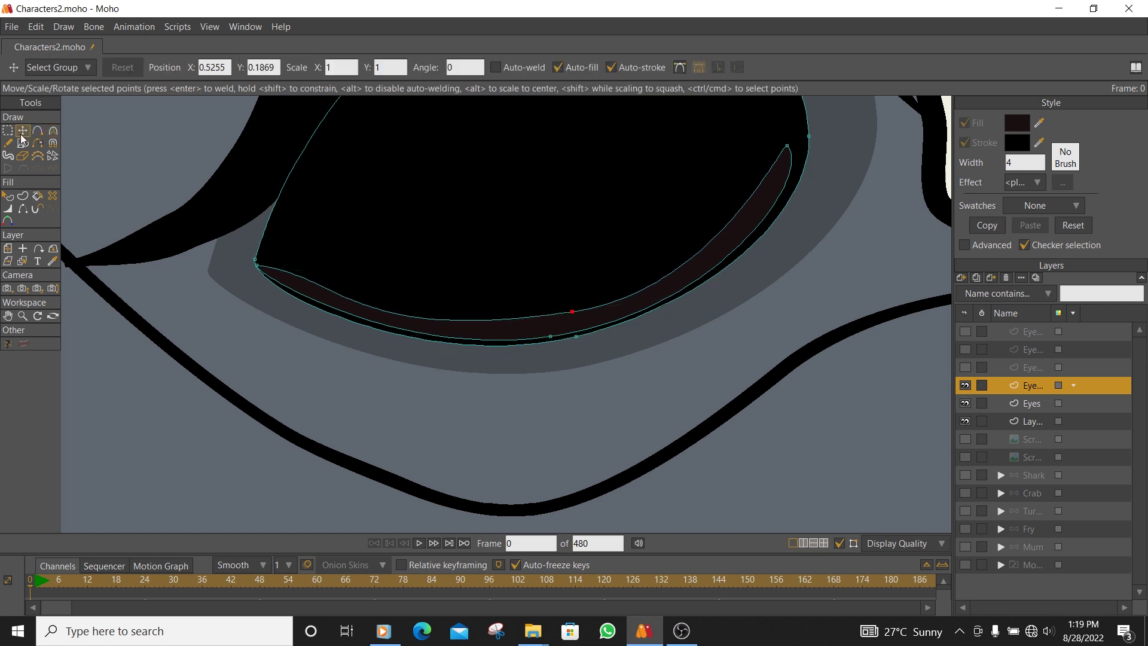
left_click_drag(563, 313, 540, 325)
left_click(52, 130)
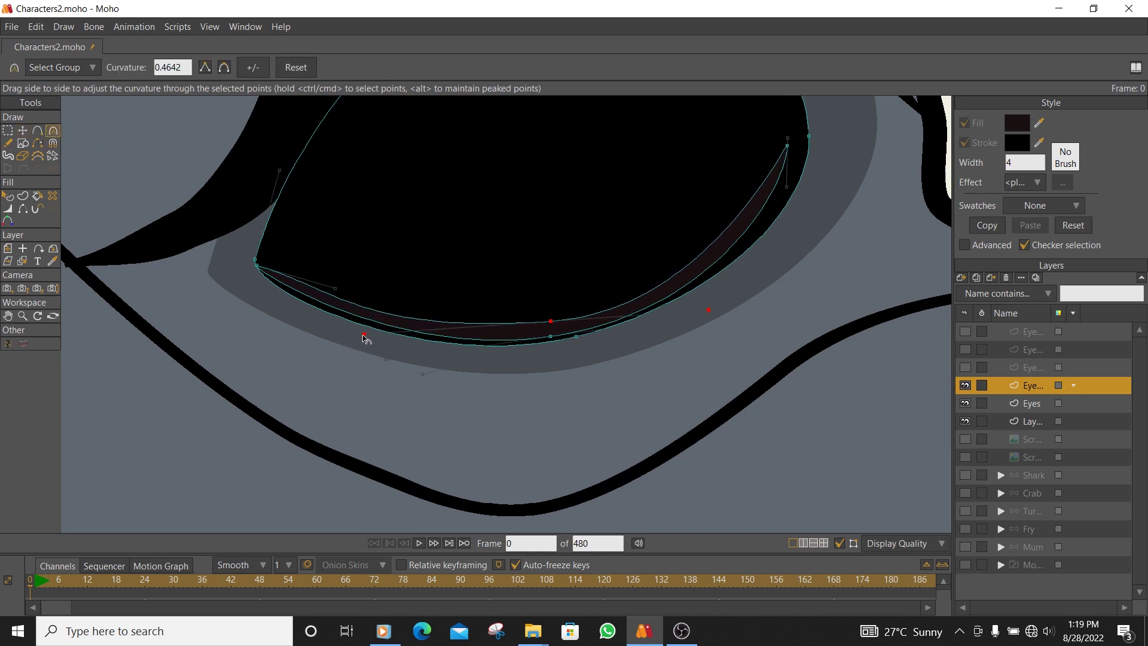
mouse_move(322, 278)
left_mouse_down()
mouse_move(341, 280)
mouse_move(336, 287)
left_mouse_up()
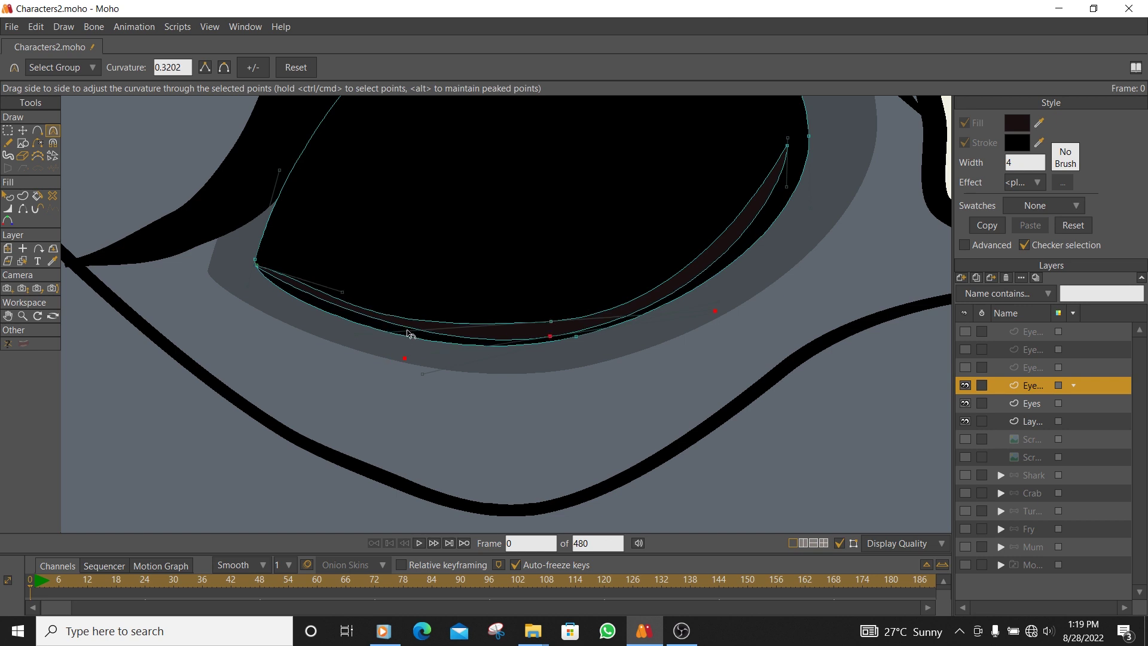
left_click_drag(364, 331, 403, 336)
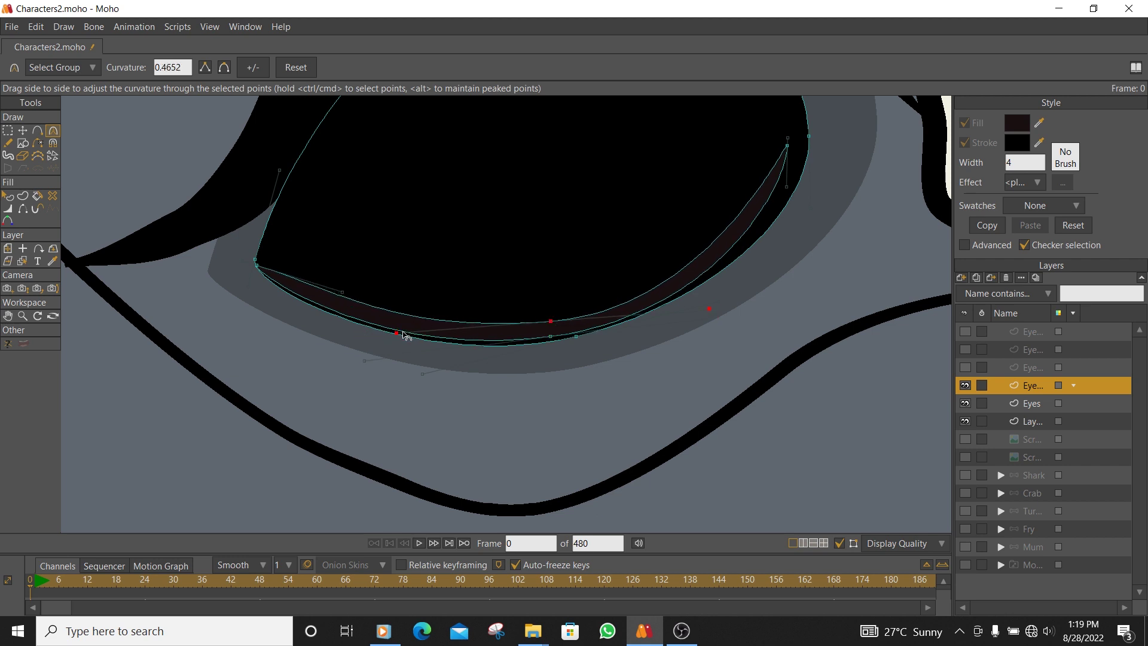
Delete the white shape covering the shark's left-hand eye.
scroll(406, 336, "down", 5)
mouse_move(424, 295)
left_mouse_down()
mouse_move(579, 263)
mouse_move(595, 239)
left_mouse_up()
left_click(23, 145)
scroll(419, 223, "down", 5)
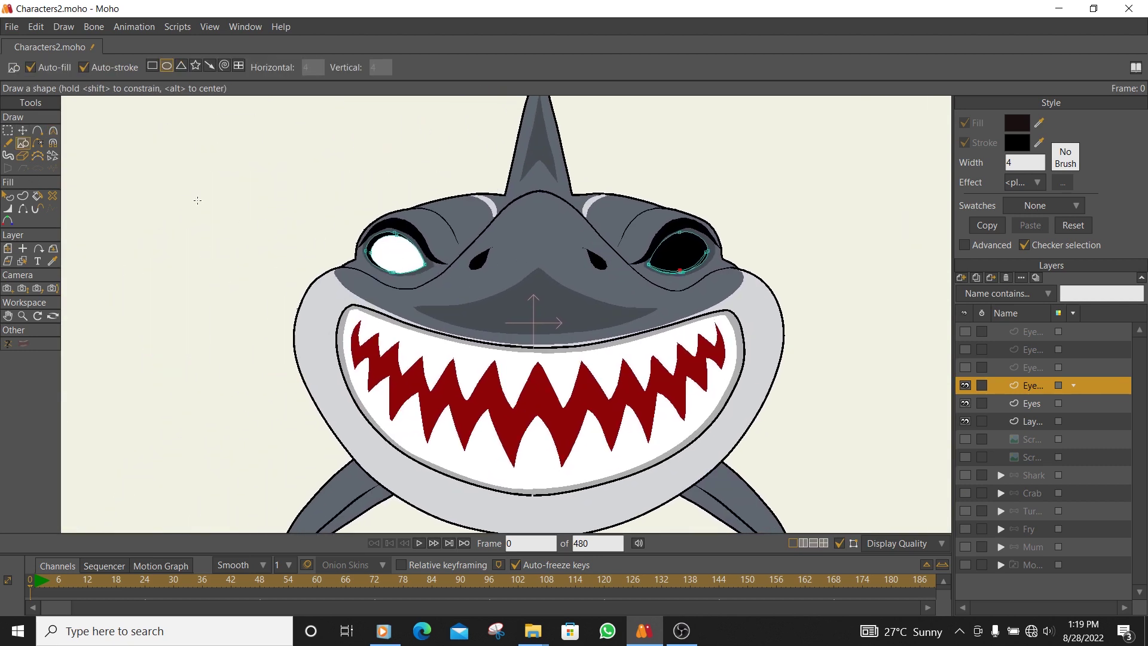
left_click(23, 131)
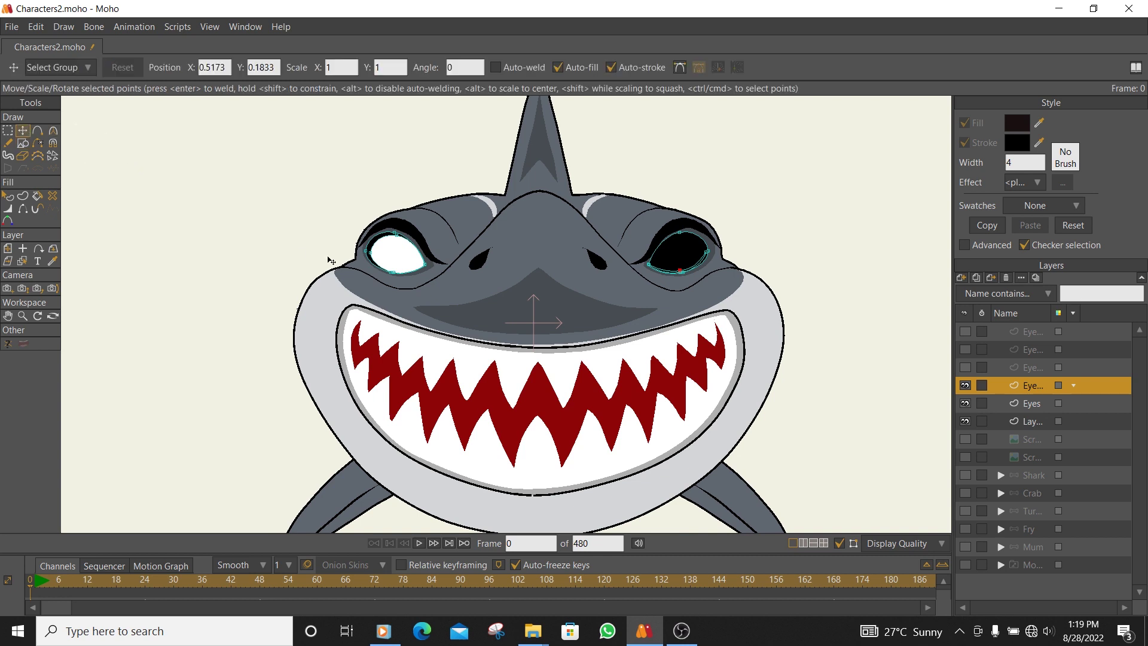
scroll(331, 261, "up", 3)
left_click_drag(546, 274, 426, 286)
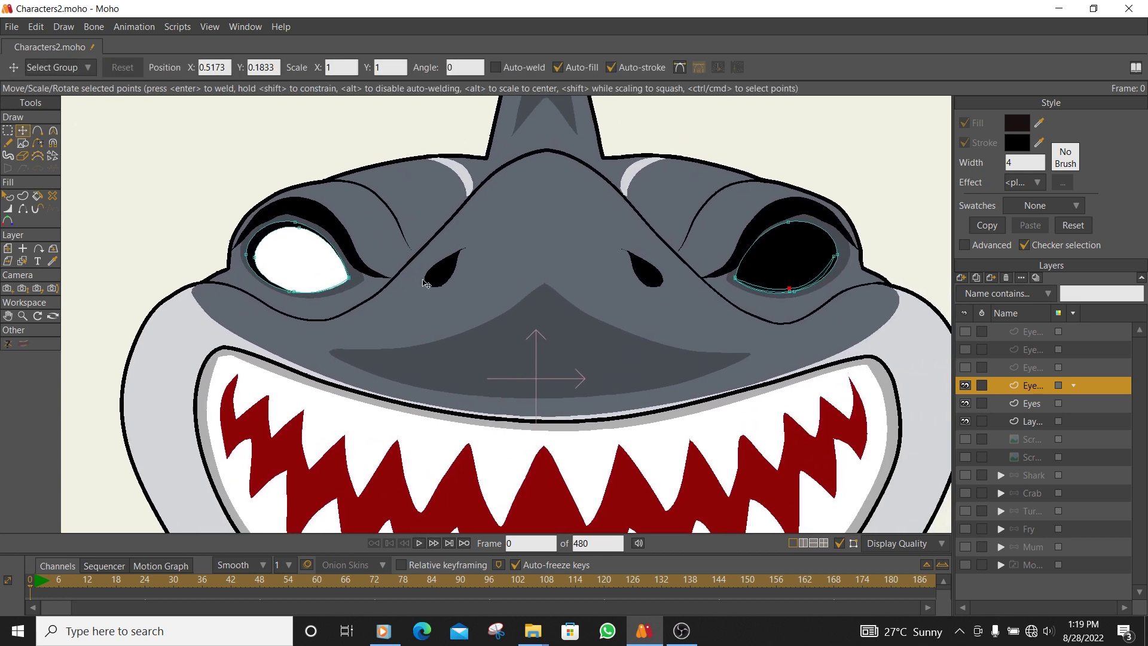
left_click(290, 260)
key("Delete")
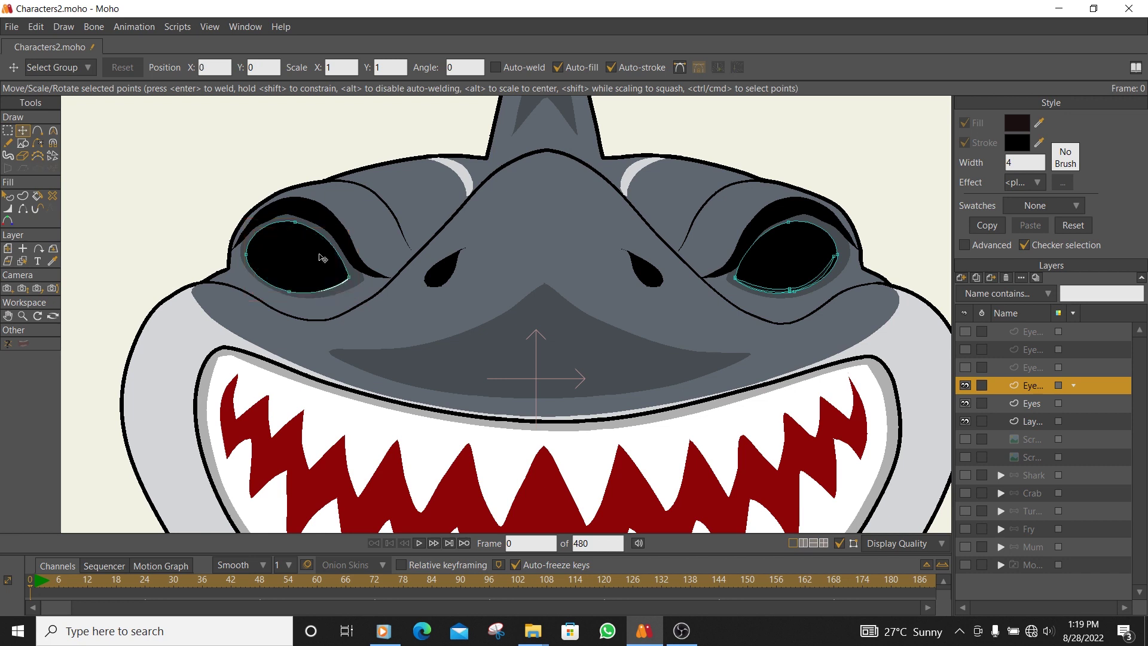
Duplicate the dark crescent from the right-hand eye and place it mirrored on the lower edge of the left-hand eye.
left_click(773, 295)
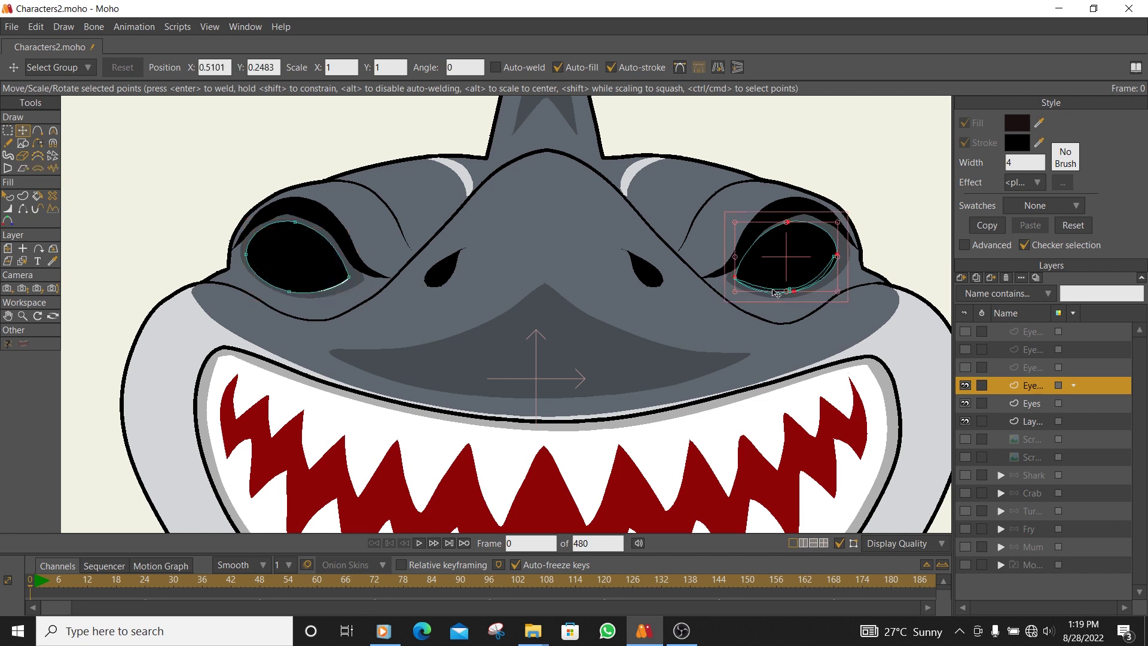
scroll(778, 292, "up", 3)
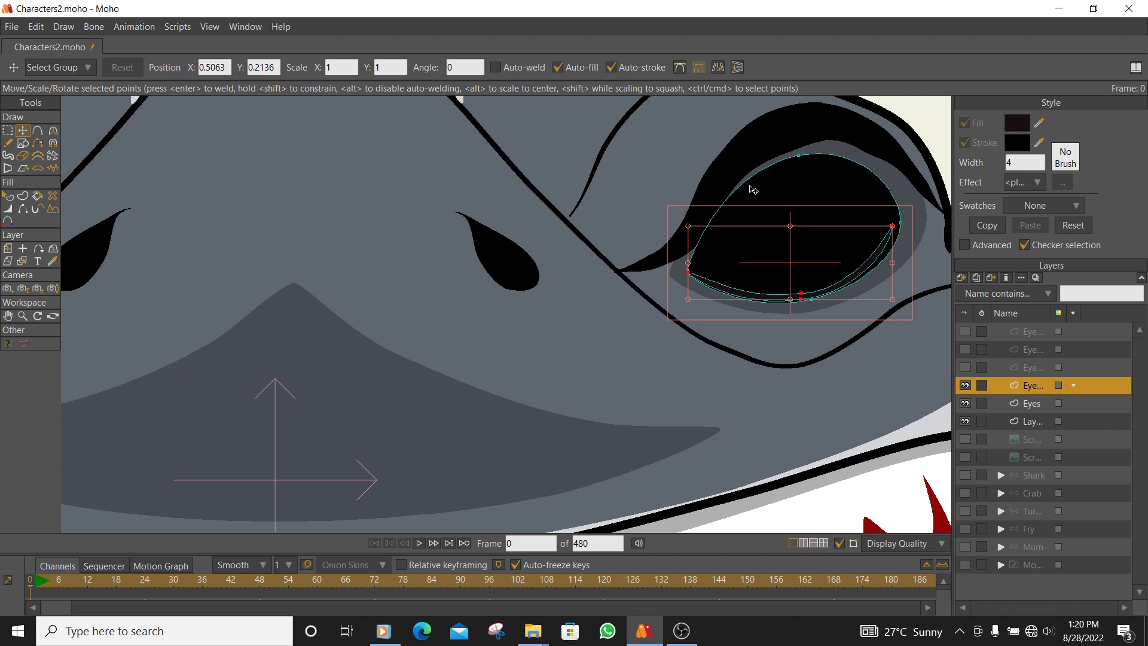
scroll(742, 179, "down", 3)
left_click_drag(771, 235, 267, 238)
scroll(250, 238, "up", 3)
scroll(414, 258, "down", 3)
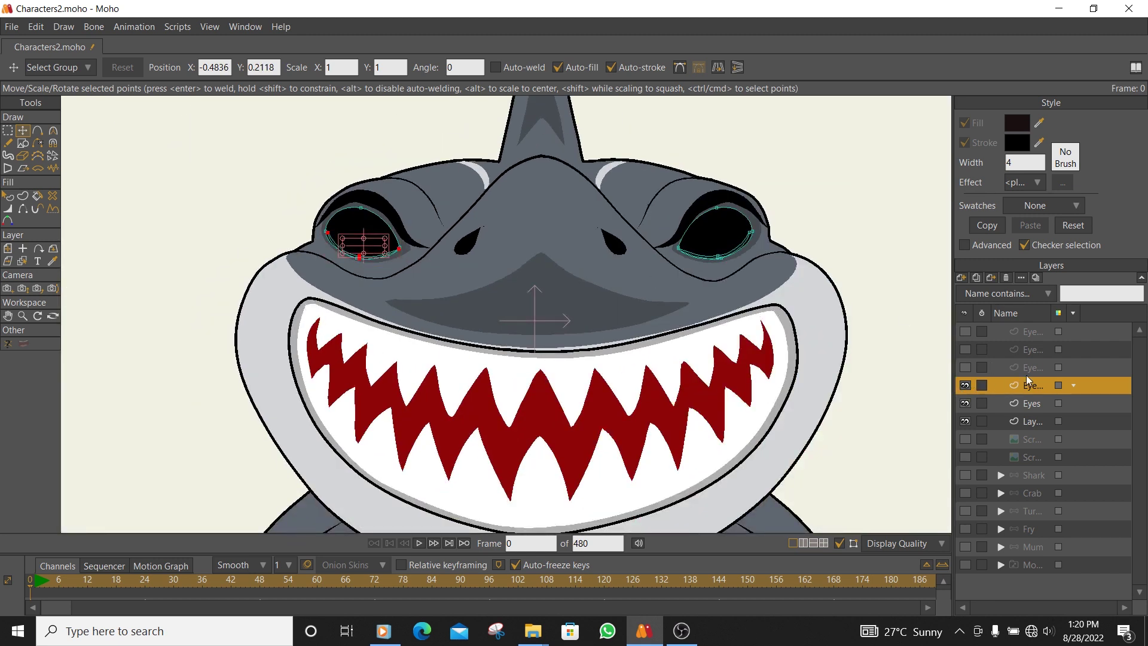
Preview the eye variants by toggling their layers, and leave the black-eye layer hidden so the blue eyes show.
left_click(962, 367)
left_click(962, 368)
left_click(965, 386)
left_click(964, 385)
left_click(965, 385)
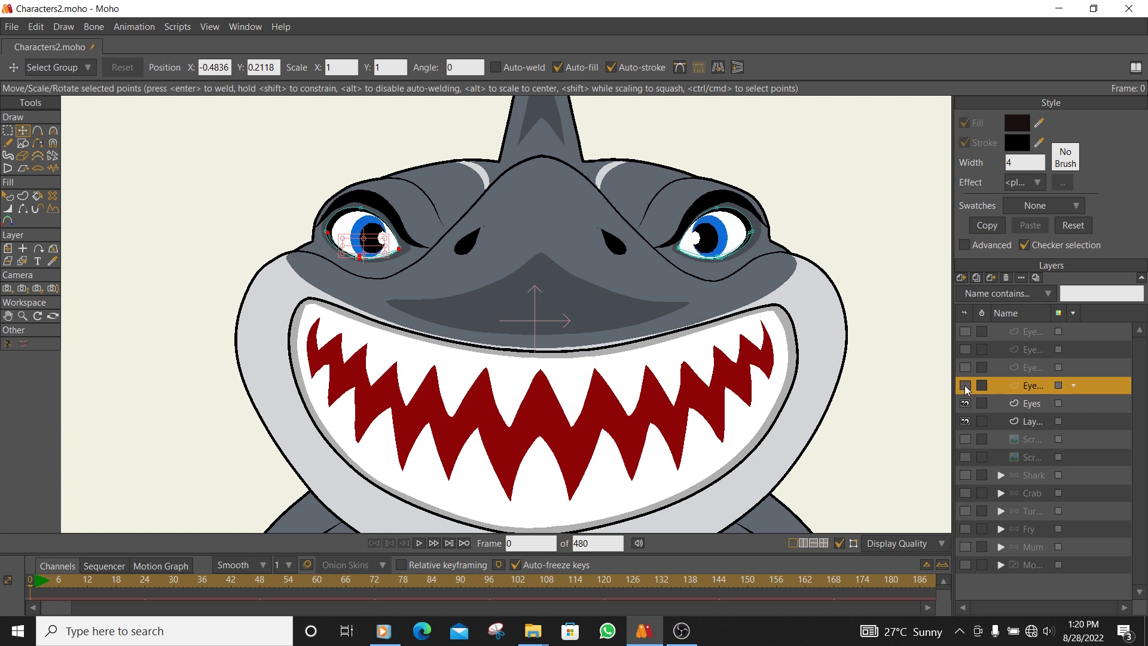
left_click(964, 385)
left_click(964, 385)
scroll(623, 277, "down", 3)
scroll(620, 276, "up", 4)
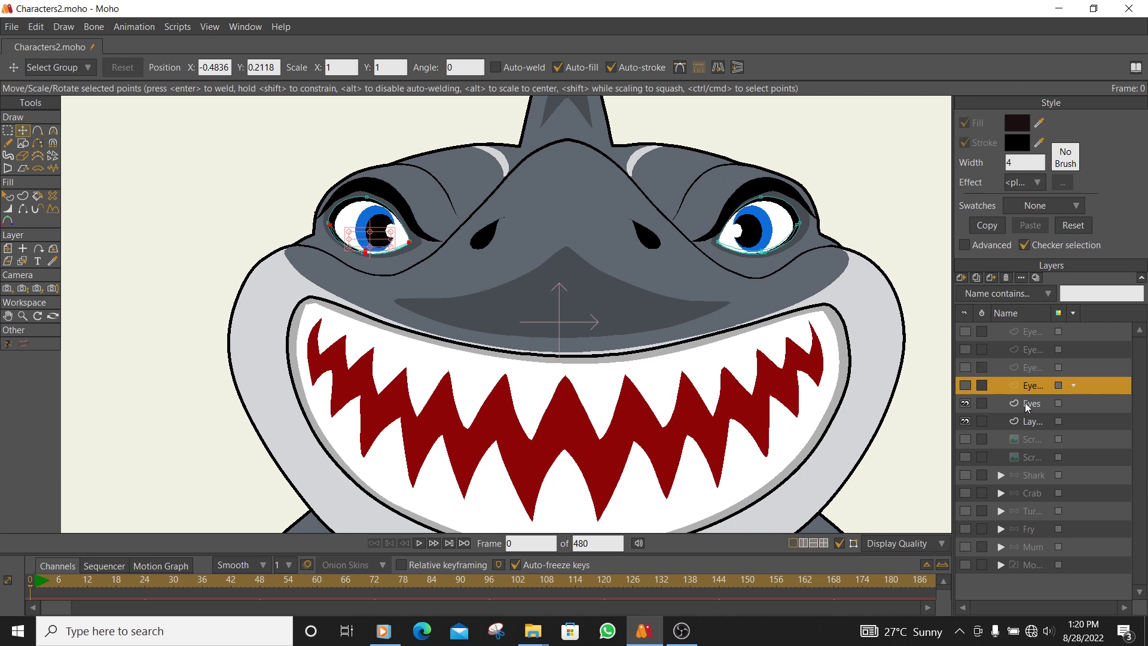
Compare the black-eye and Eyes layers by switching their visibility, and look at the Eyes layer's settings.
left_click(965, 350)
left_click(966, 349)
left_click(965, 404)
left_click(966, 403)
left_click(965, 403)
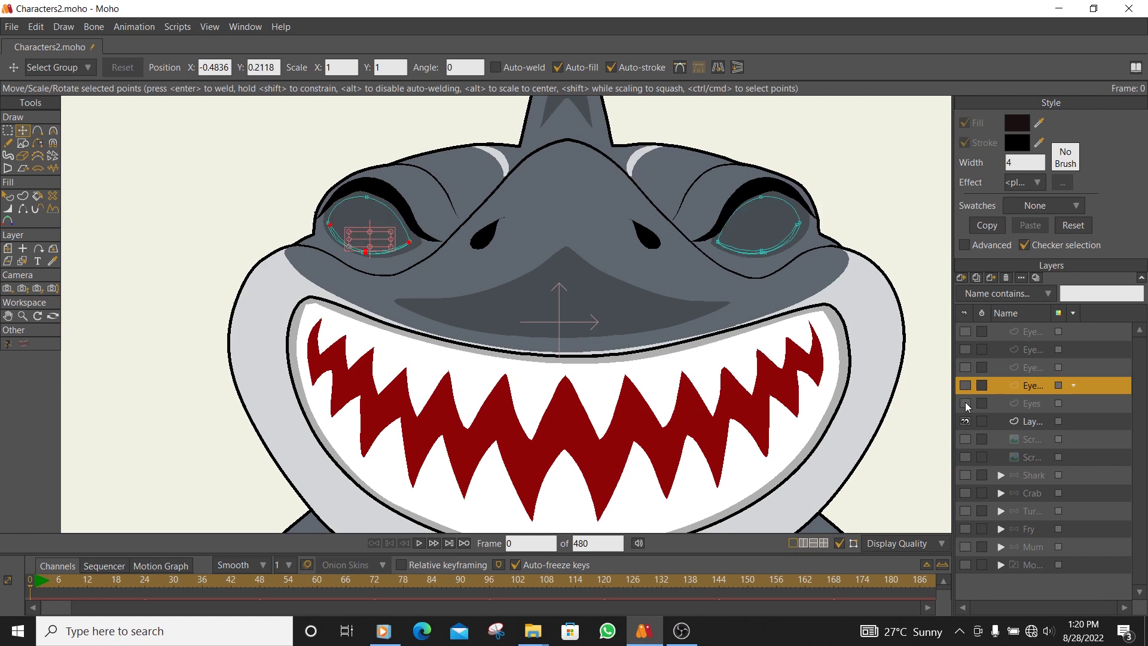
left_click(966, 385)
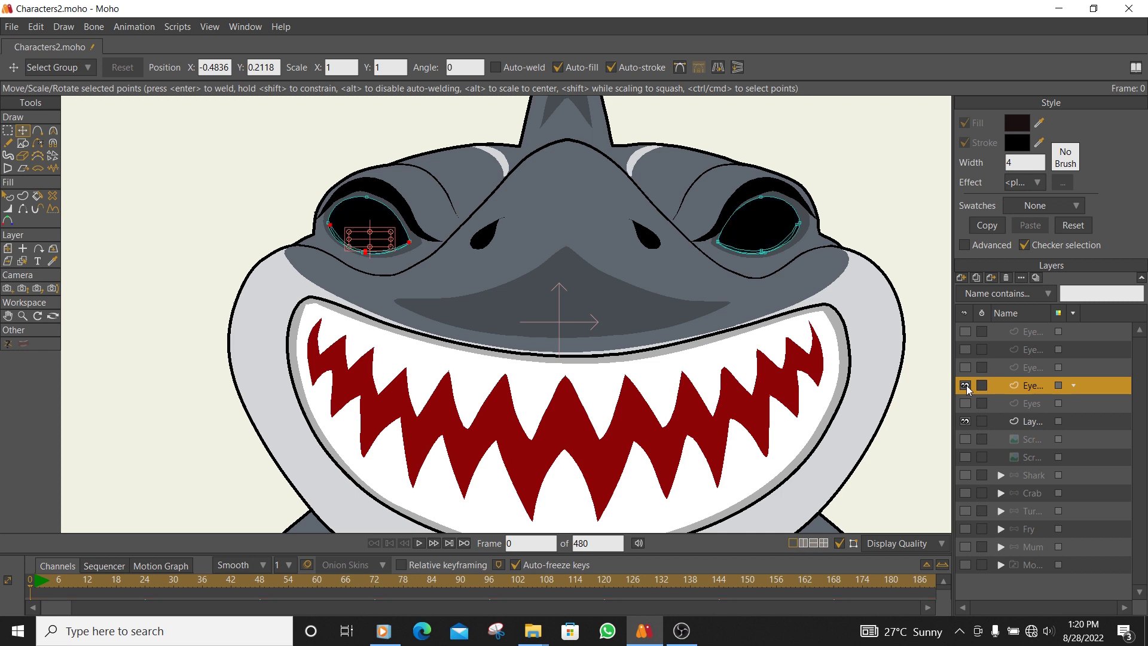
left_click(966, 385)
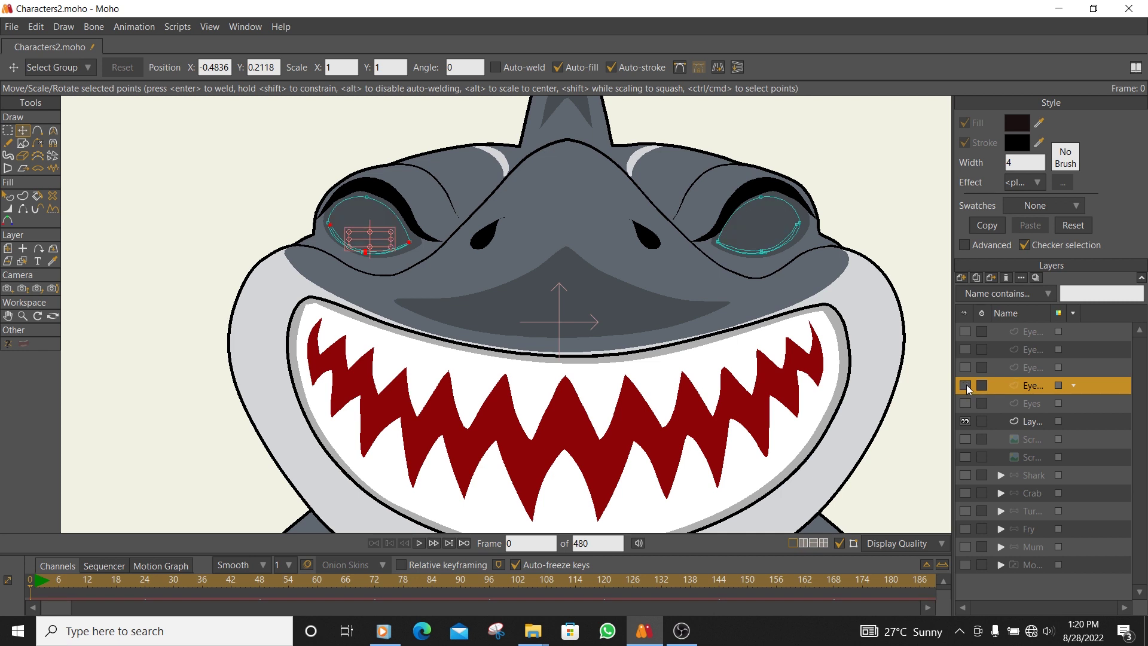
left_click(966, 403)
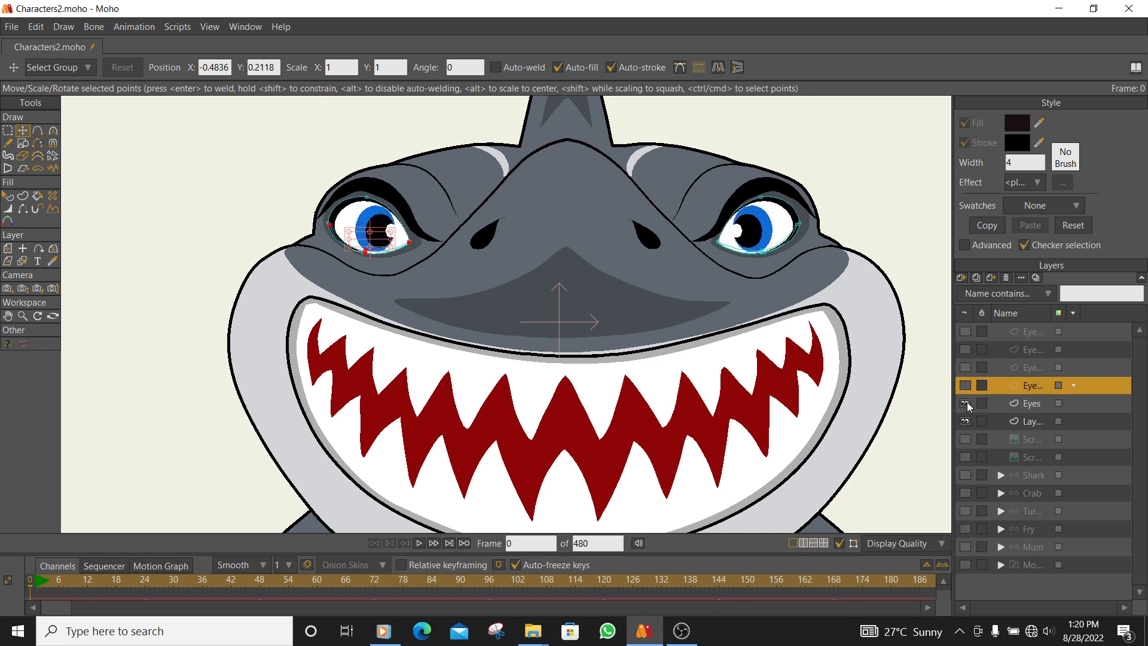
double_click(1035, 404)
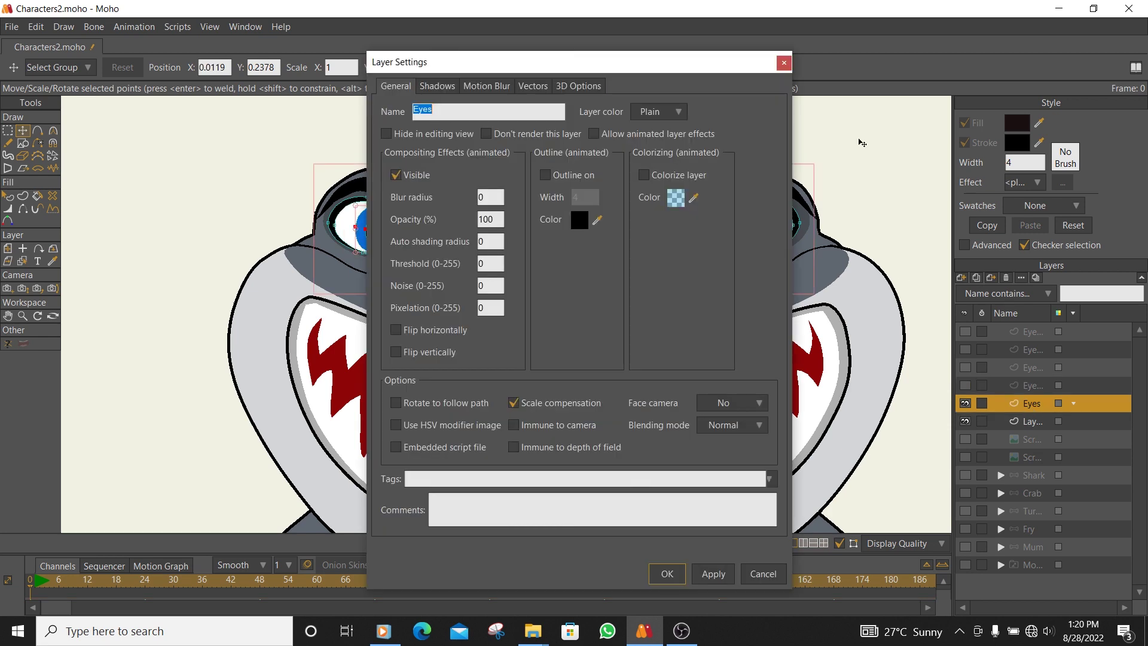
left_click(783, 60)
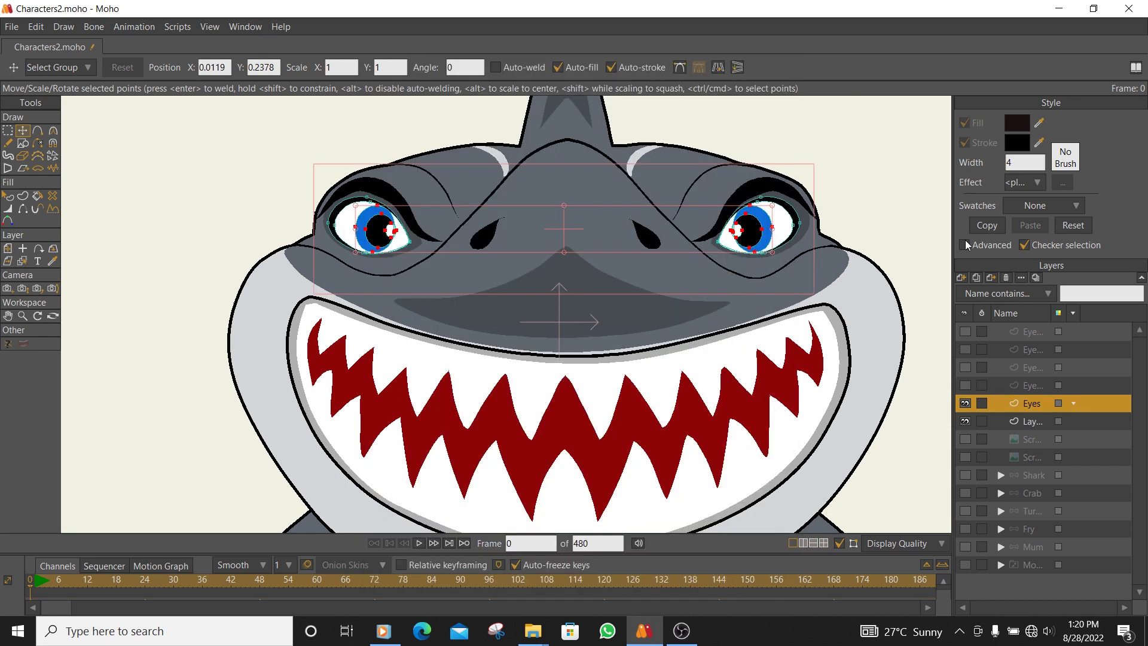
Add a vector layer directly above the shark body layer and name it "Brow".
left_click(1030, 422)
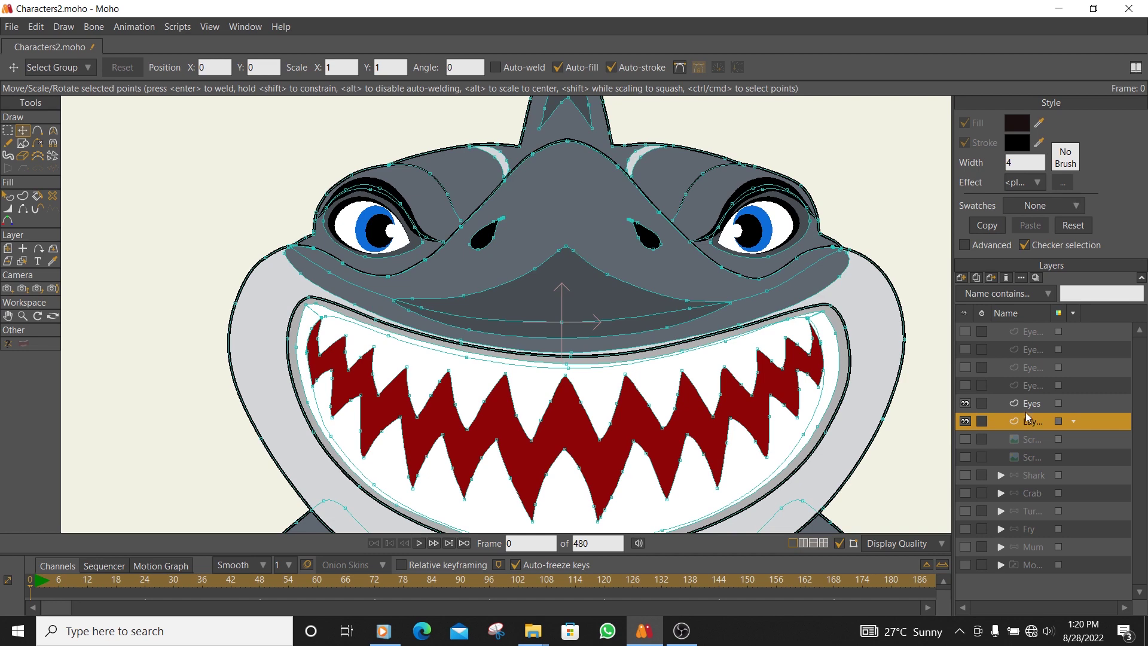
left_click(969, 279)
left_click(1037, 452)
double_click(1024, 420)
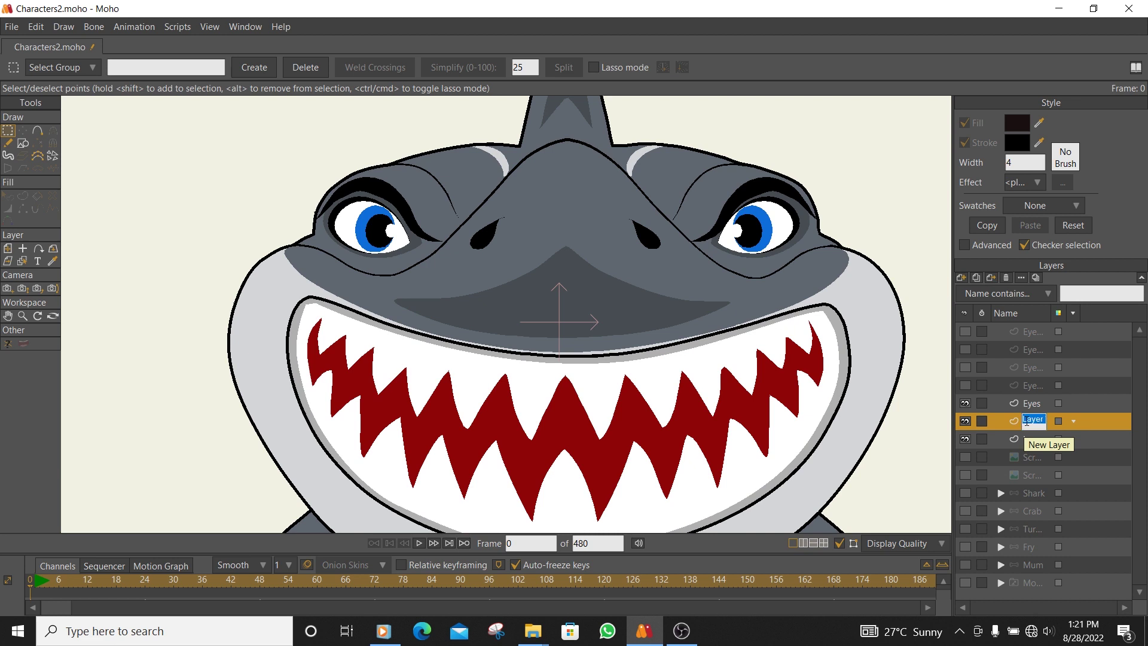
key("BackSpace")
type("Brow")
Cut both black eyebrow shapes out of the shark body layer and paste them into the Brow layer.
left_click(1036, 443)
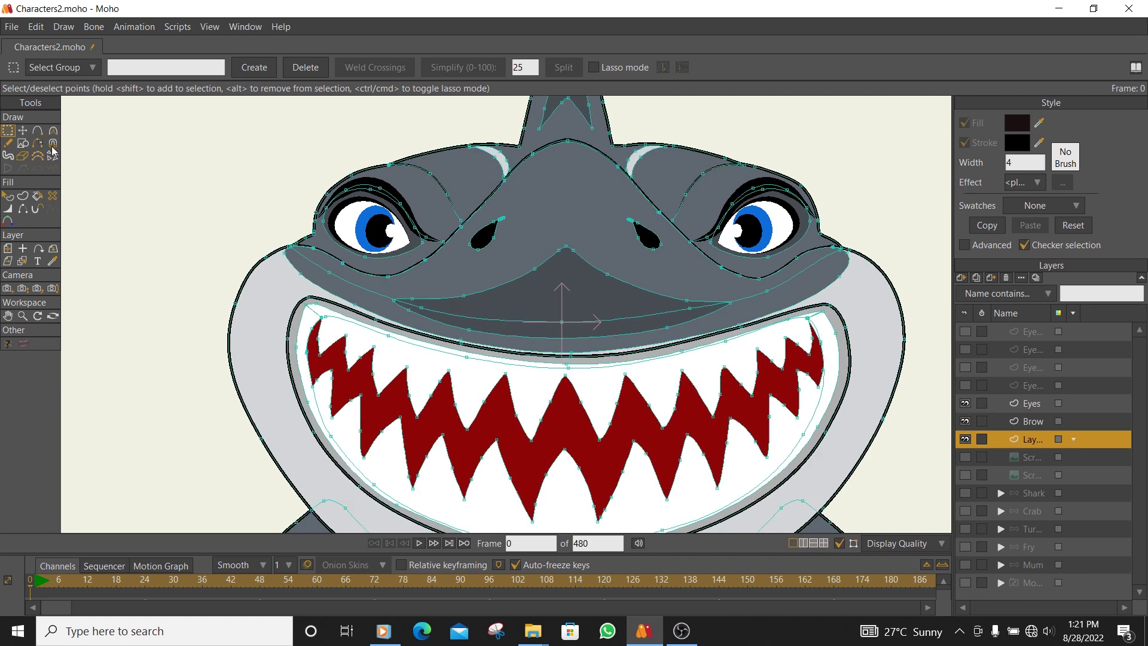
double_click(362, 189)
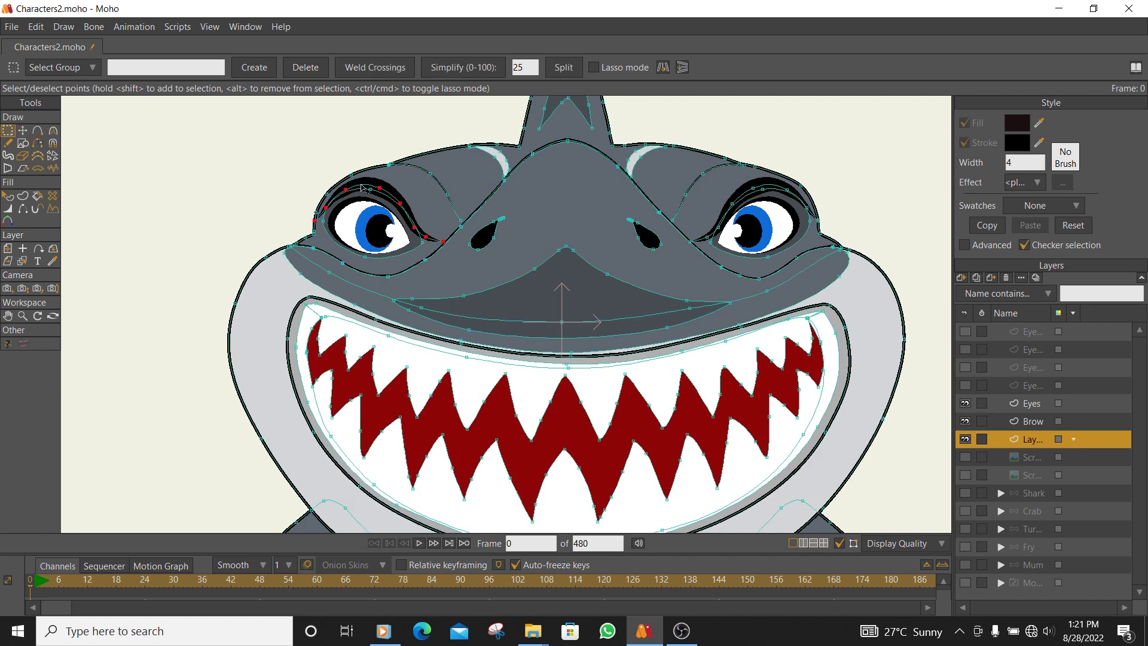
scroll(367, 187, "up", 3)
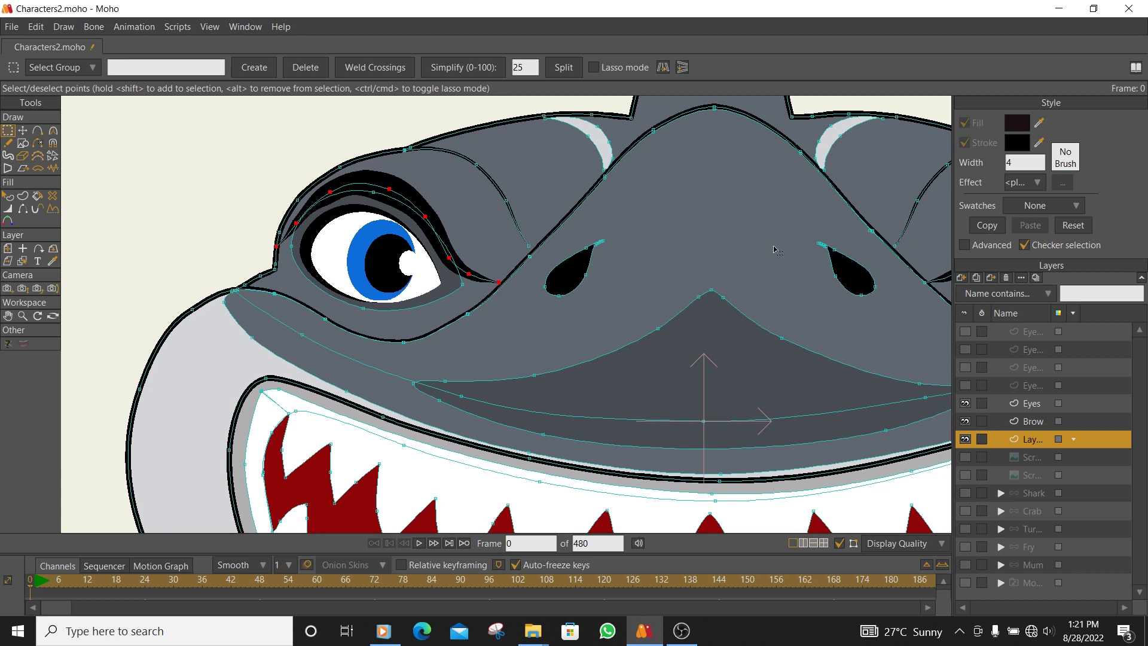
scroll(772, 246, "right", 5)
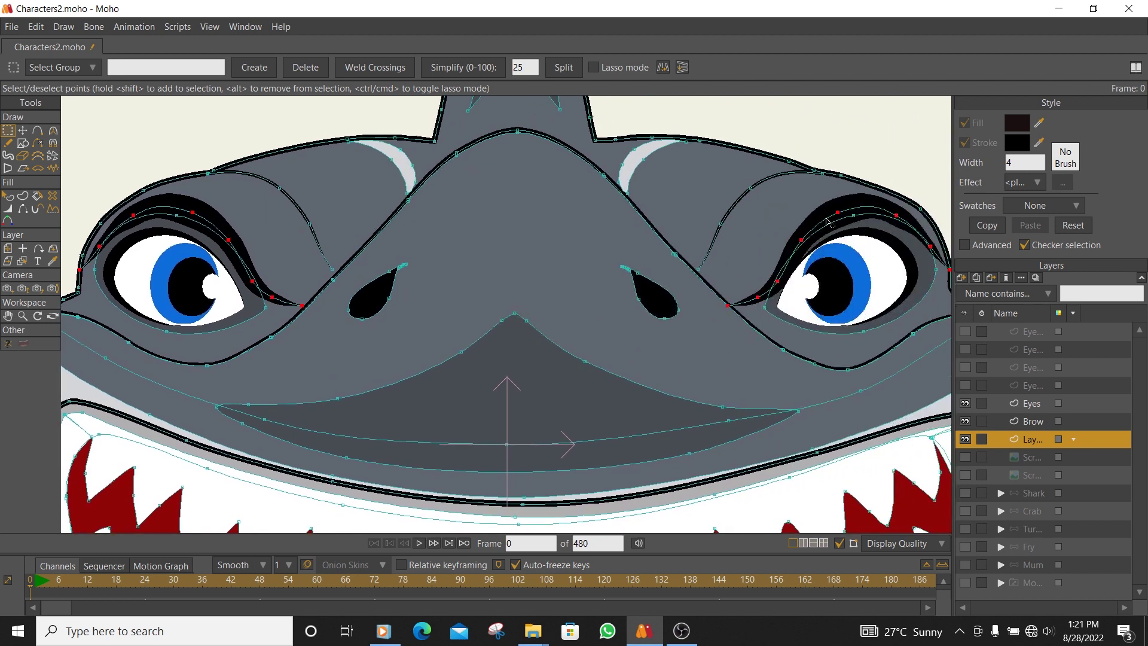
key("Delete")
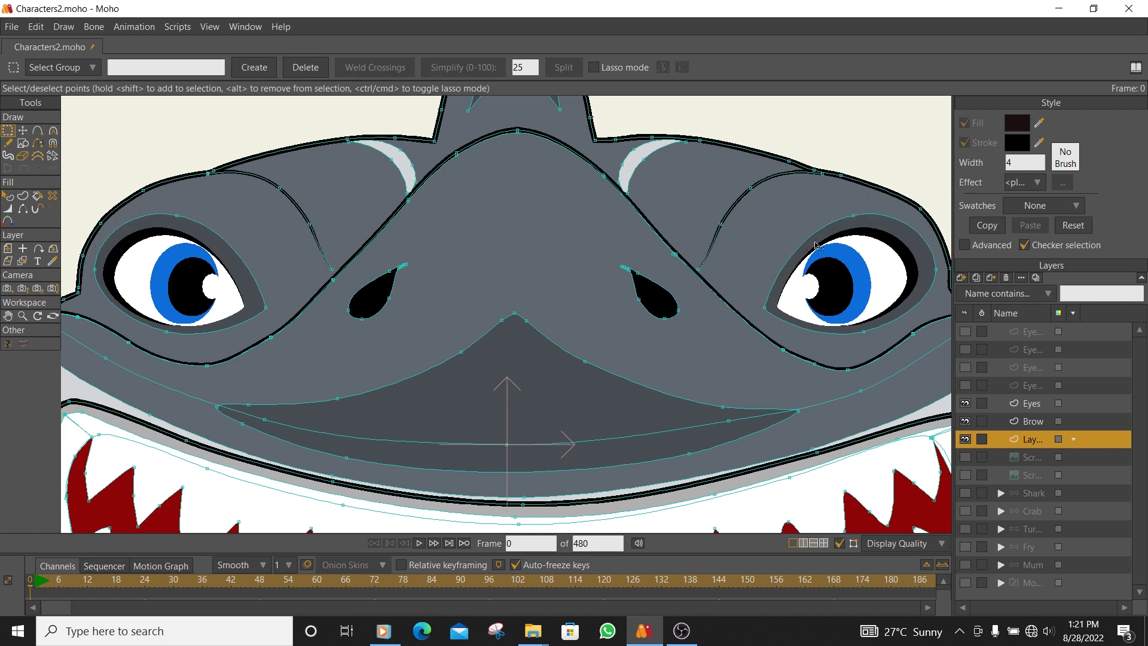
left_click(1031, 423)
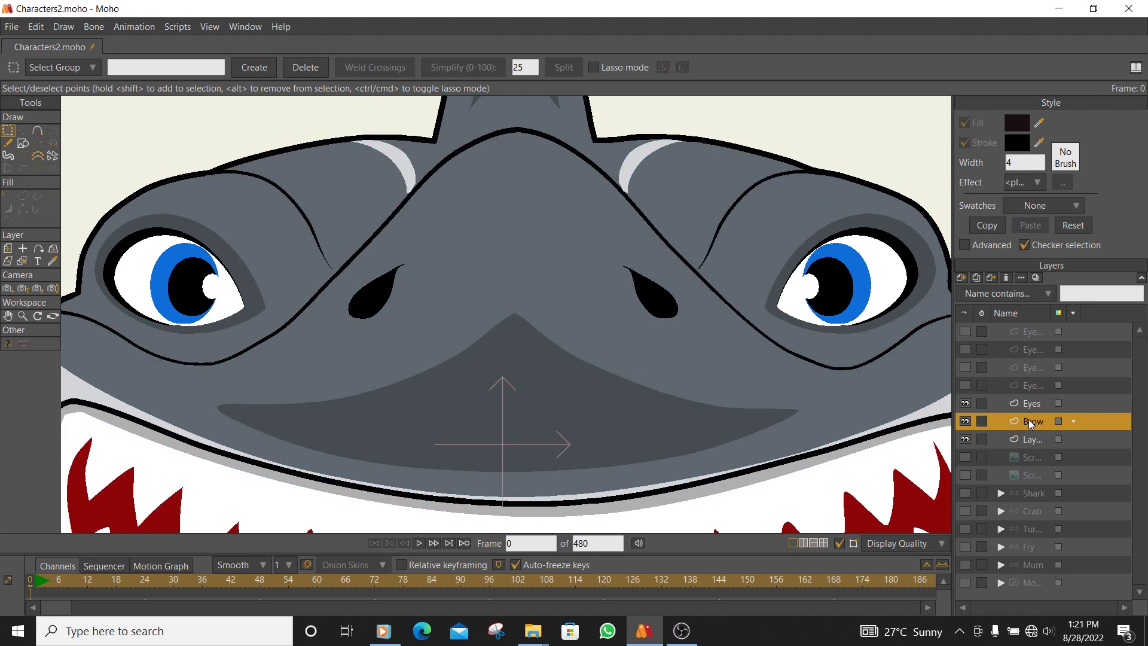
key("ctrl+v")
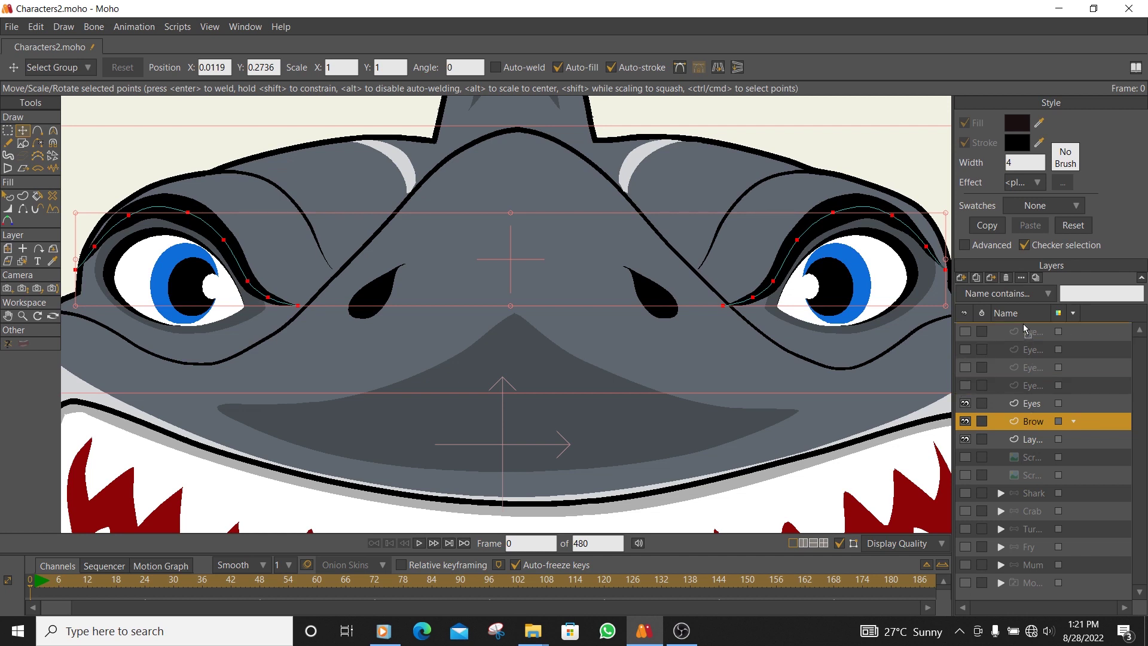
Move the Brow layer above all the eye layers and duplicate it as "Brow up".
left_click_drag(1031, 421, 1025, 328)
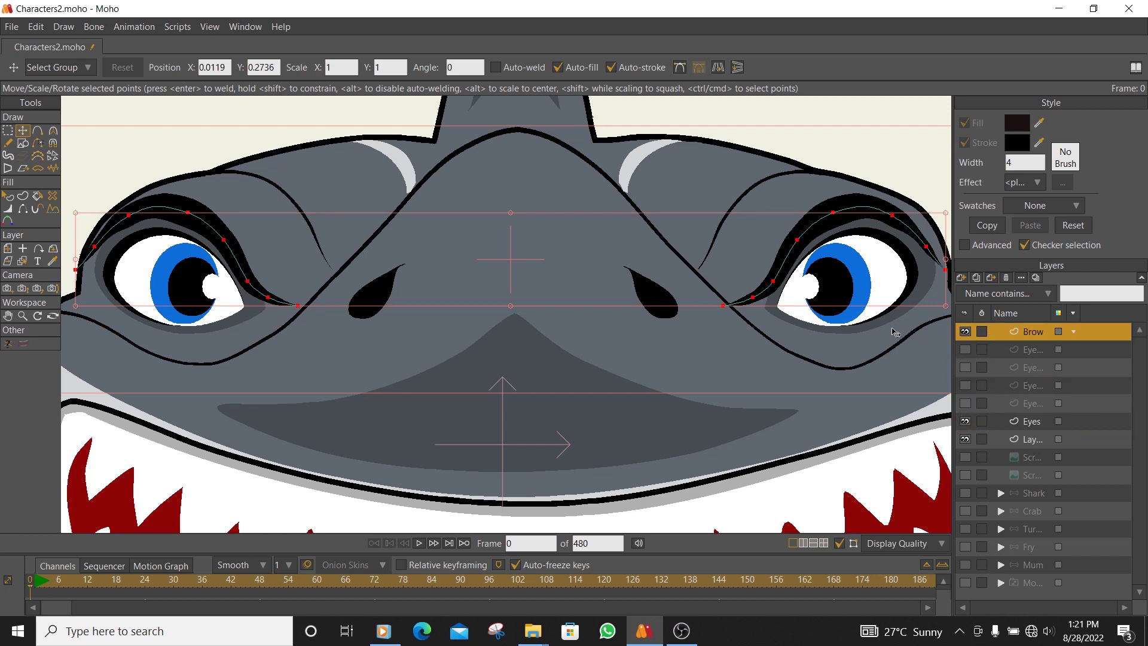
double_click(1043, 332)
left_click_drag(1043, 331, 1052, 331)
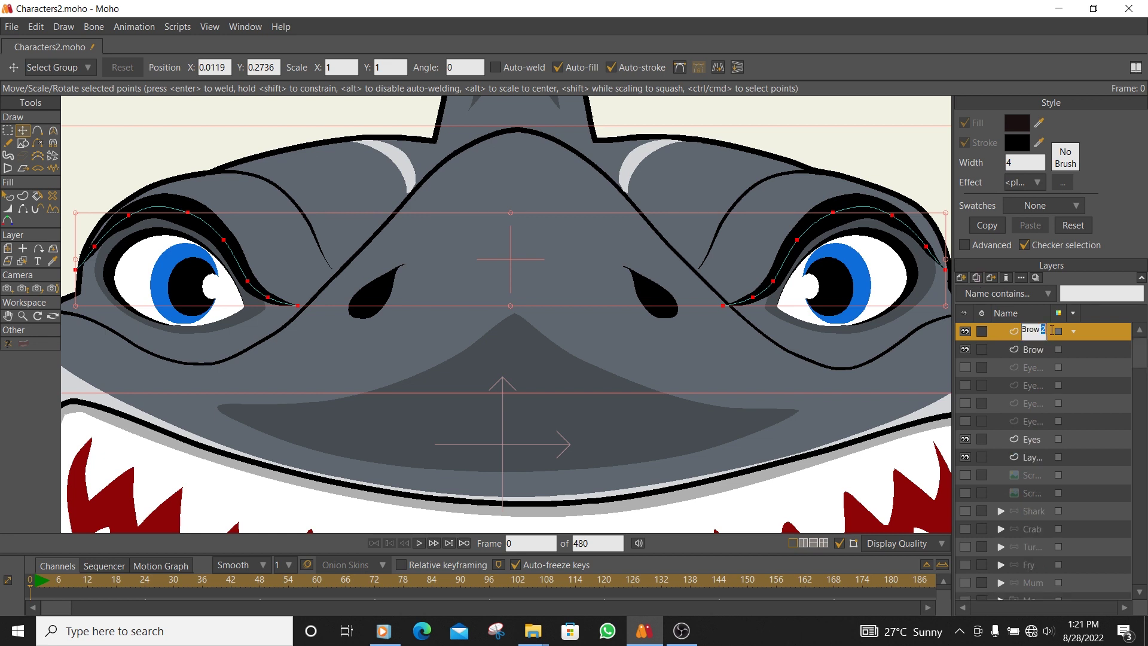
type("up")
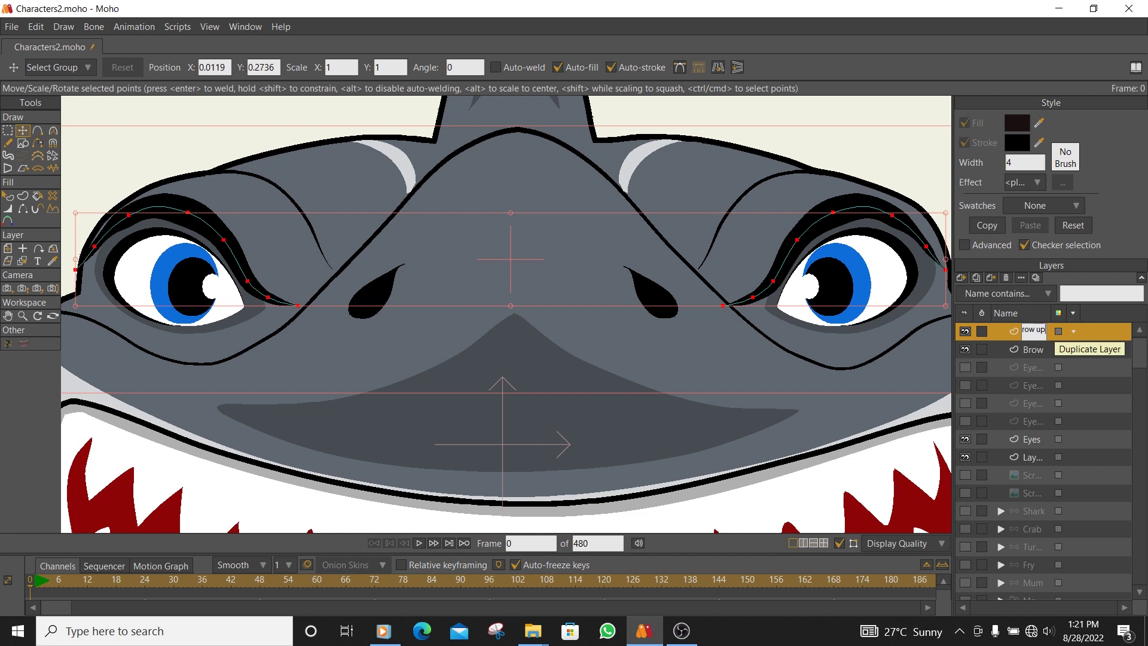
Raise both eyebrows in the Brow up layer to about Y 0.384 and hide the original Brow layer.
left_click(7, 132)
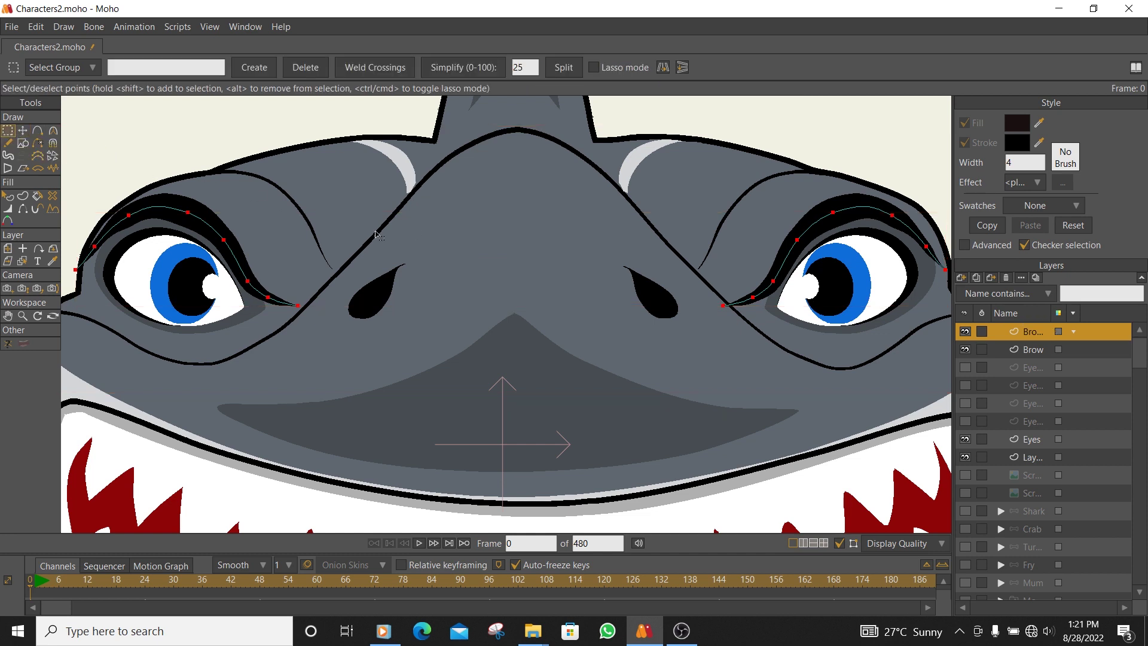
left_click(26, 131)
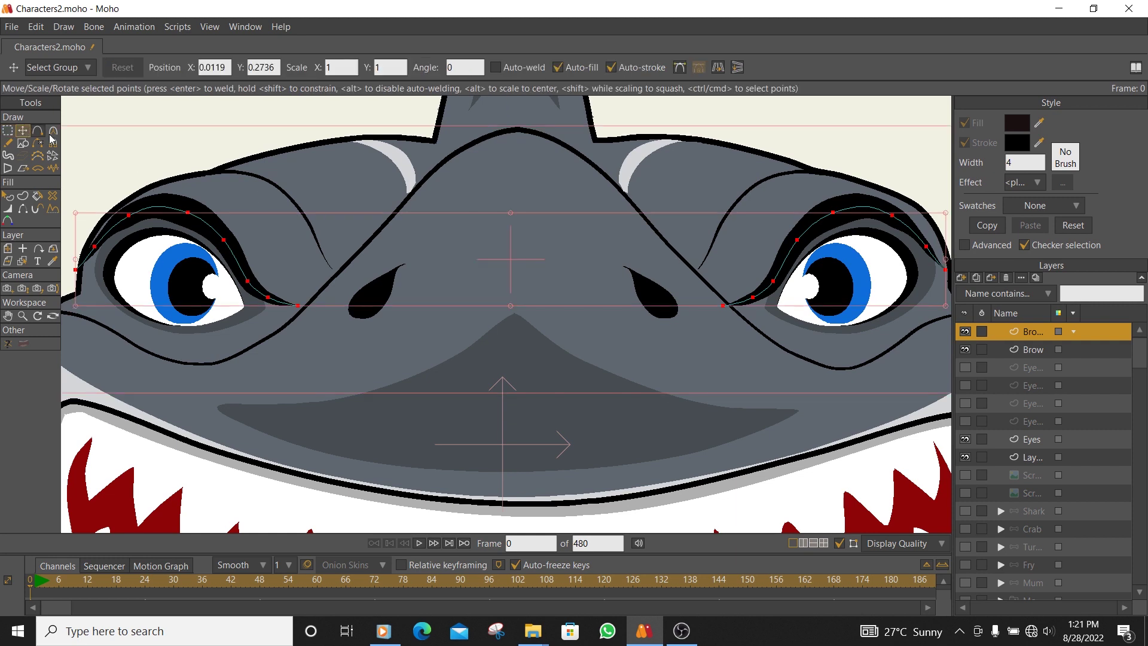
scroll(652, 305, "down", 2)
left_click_drag(649, 306, 644, 269)
left_click(965, 349)
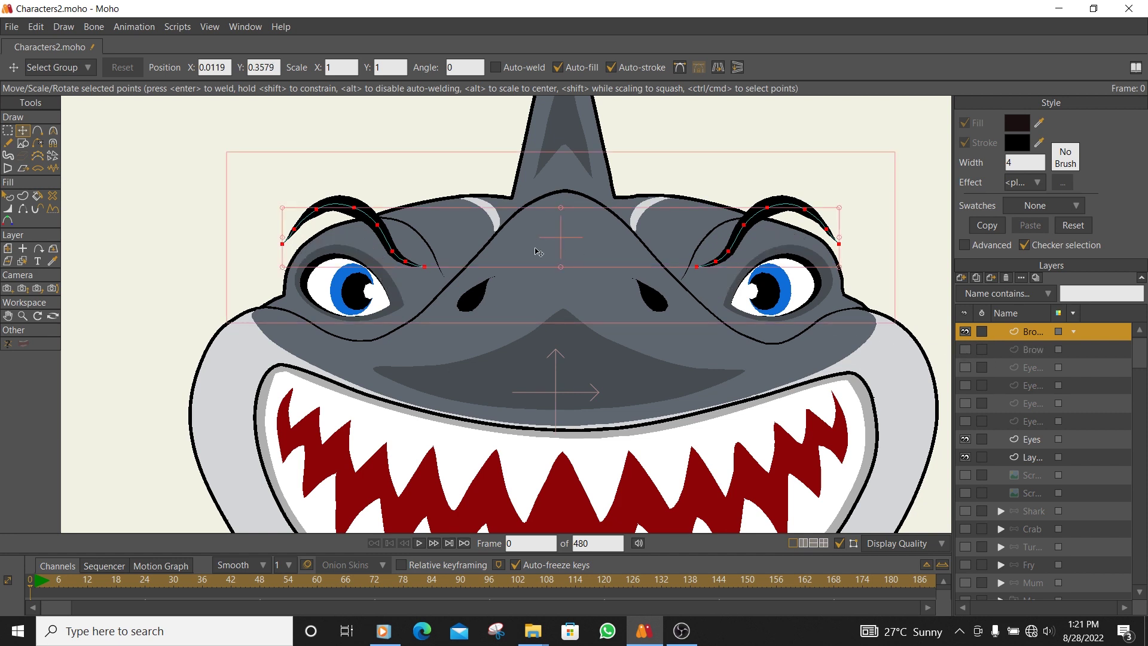
left_click_drag(538, 251, 537, 242)
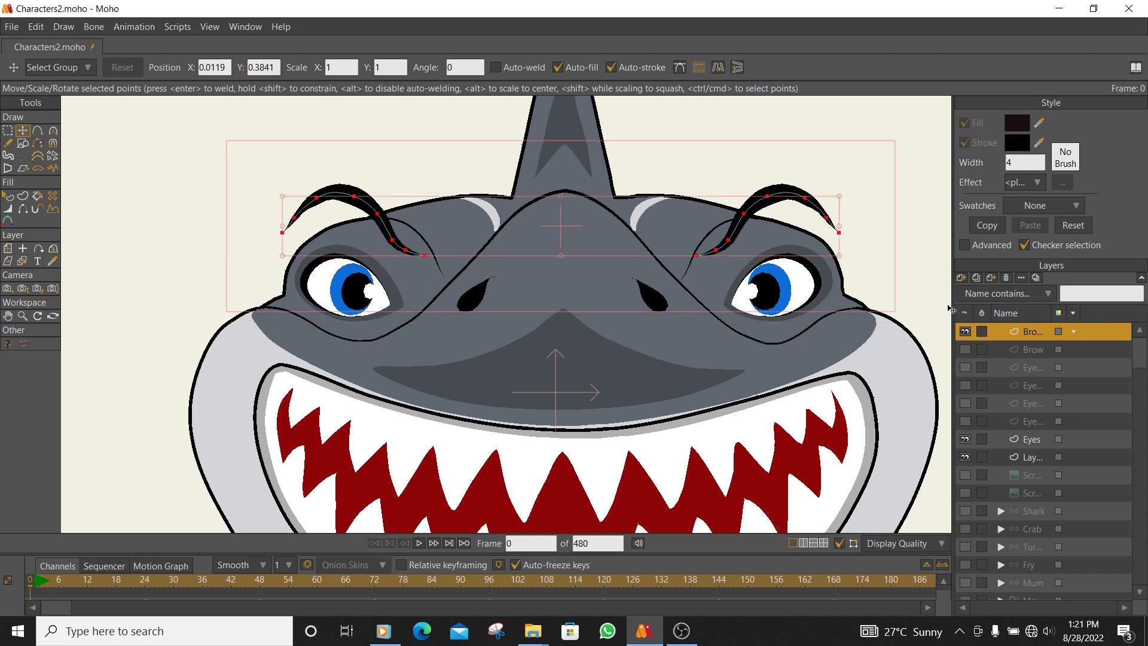
scroll(658, 313, "down", 3)
scroll(622, 317, "up", 2)
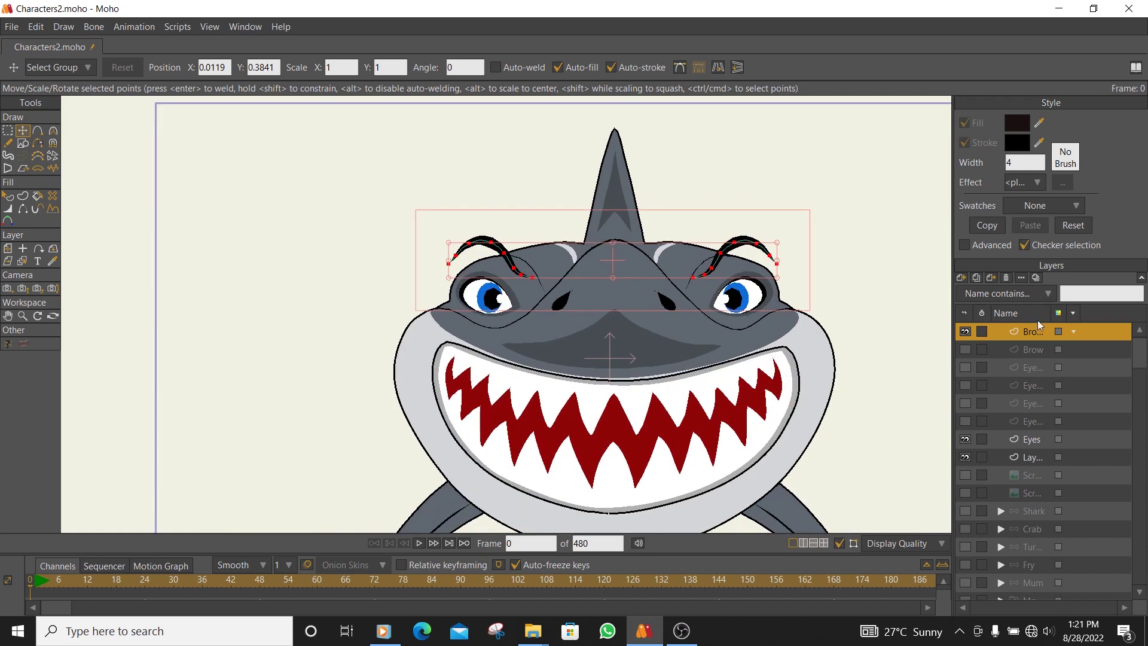
Compare the two brow layers, leave both visible, and lower the Brow up eyebrows slightly to about Y 0.368.
left_click(966, 333)
left_click(964, 346)
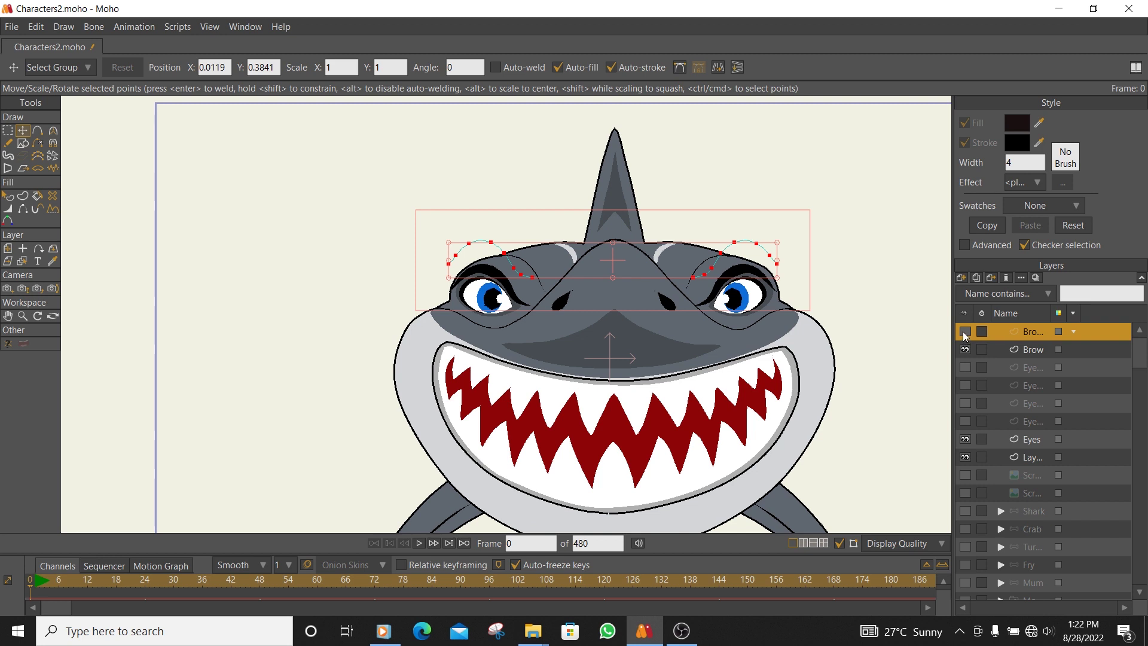
left_click(966, 333)
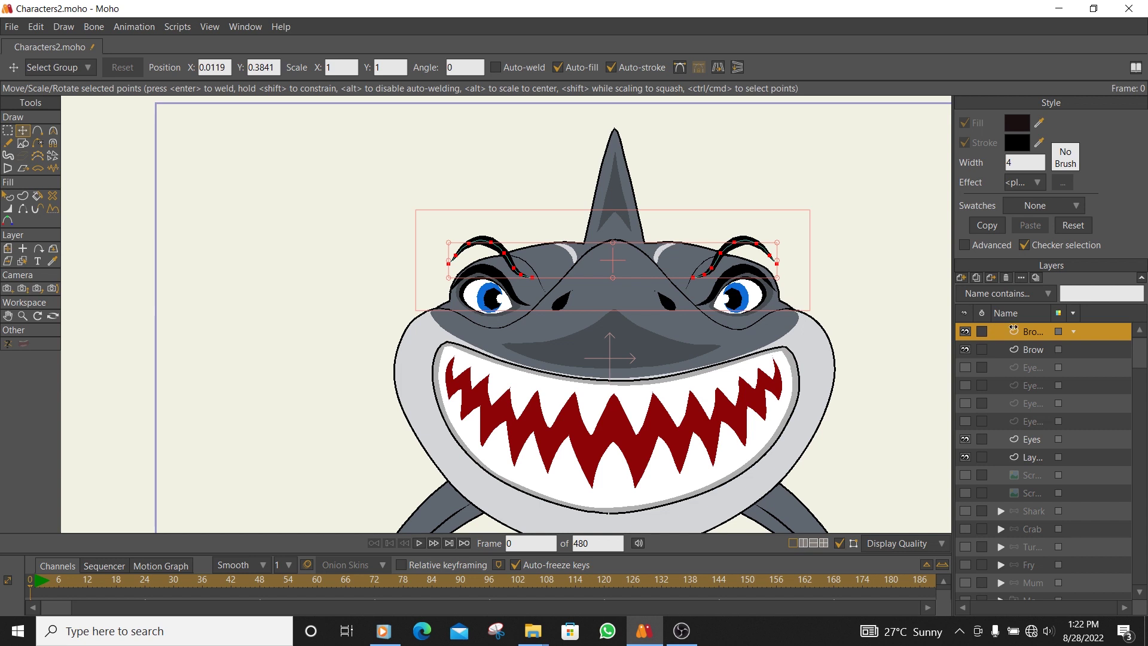
left_click(622, 274)
key("ctrl+a")
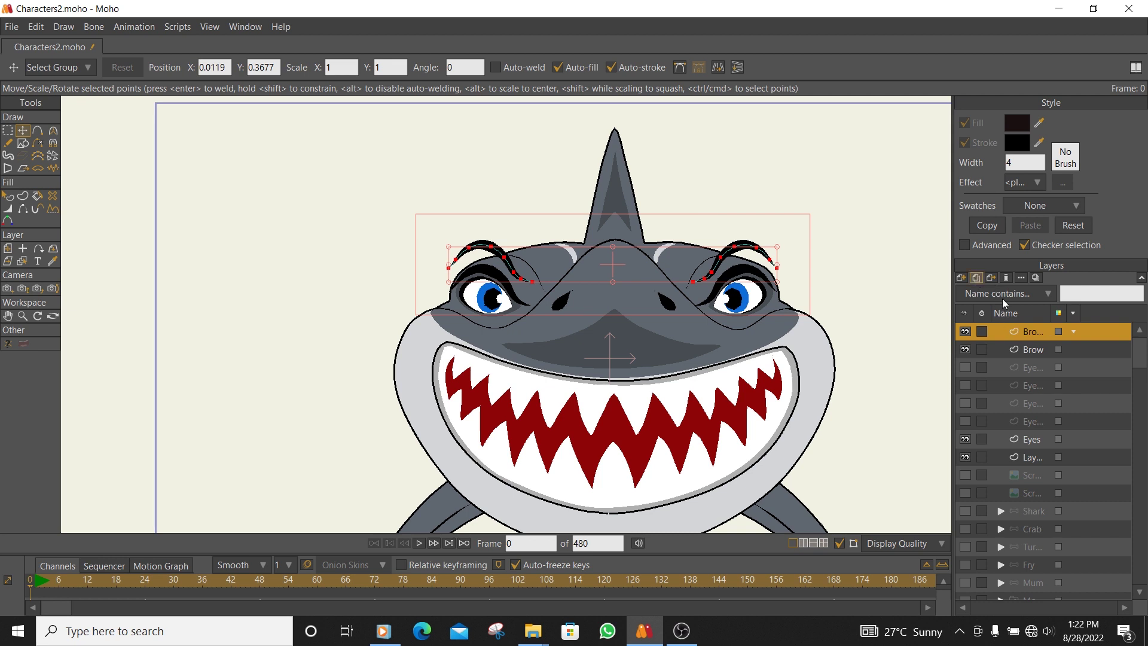
Duplicate the Brow up layer and try to edit the name of the copy.
double_click(1041, 331)
key("End")
key("ctrl+shift+Left")
key("ctrl+shift+Left")
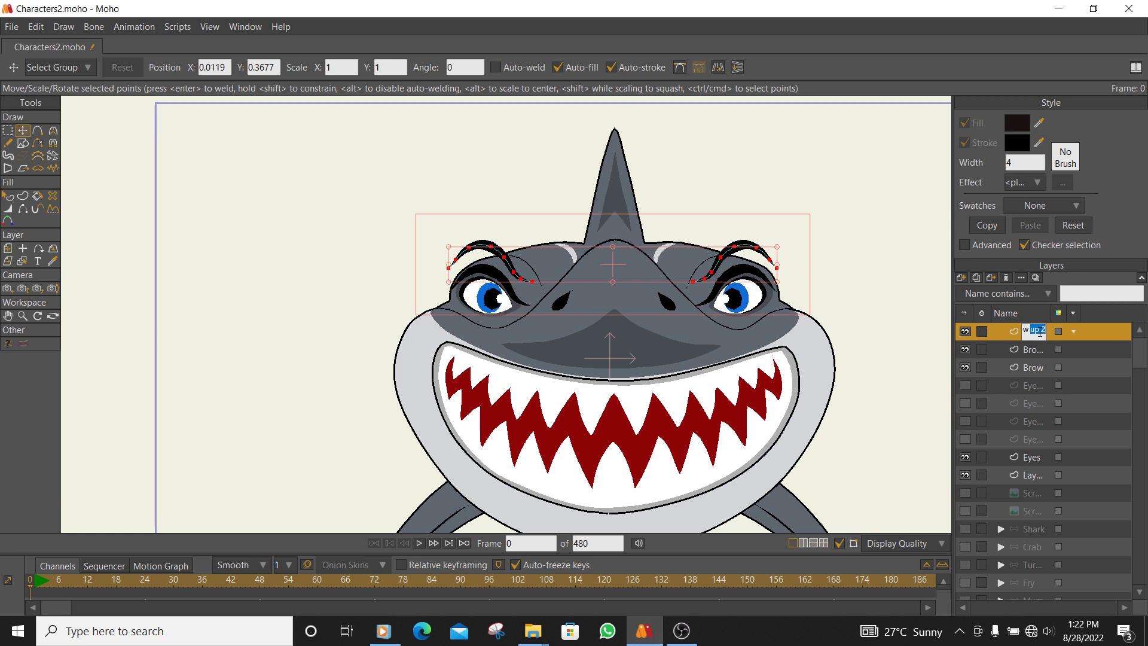
left_click(1038, 334)
key("BackSpace")
left_click(1033, 351)
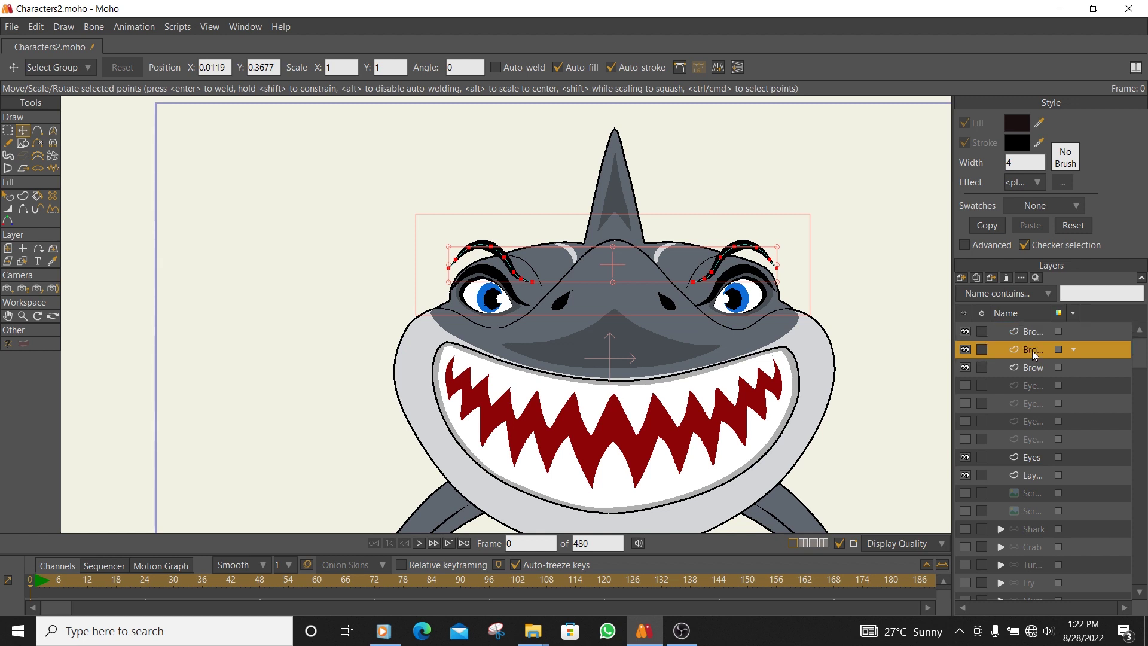
Append "-sad" to the name of the original Brow layer.
left_click(1032, 366)
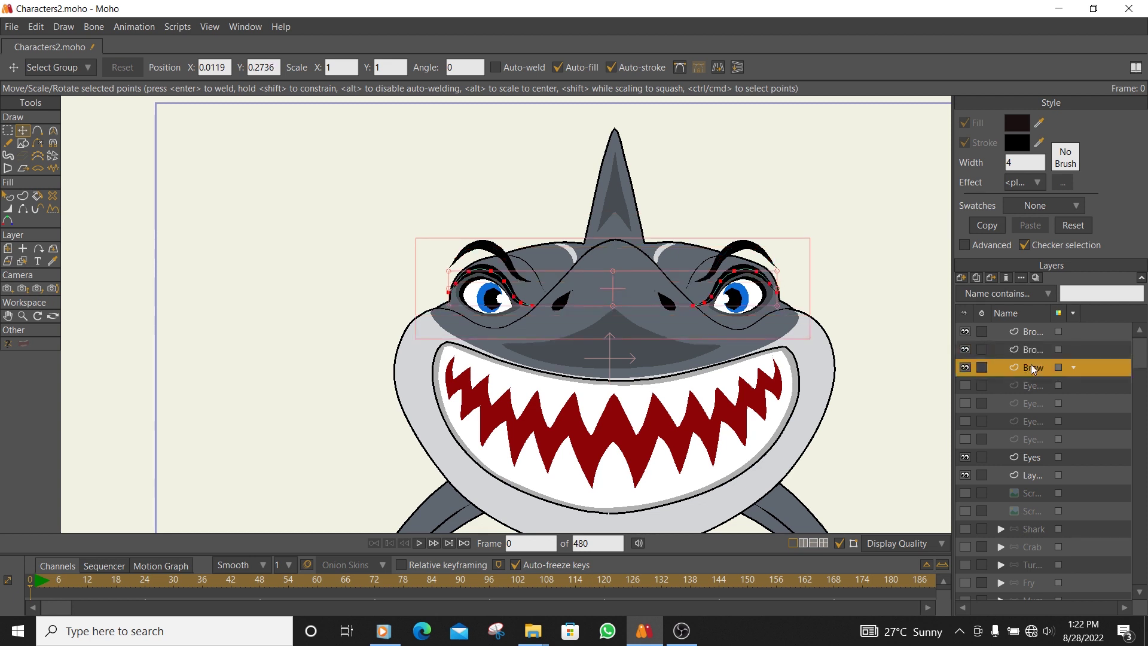
double_click(1031, 364)
left_click(1044, 363)
type("-")
type("sad")
Check the layer names in the settings of Brow up and its copy, closing both without changes.
double_click(1034, 350)
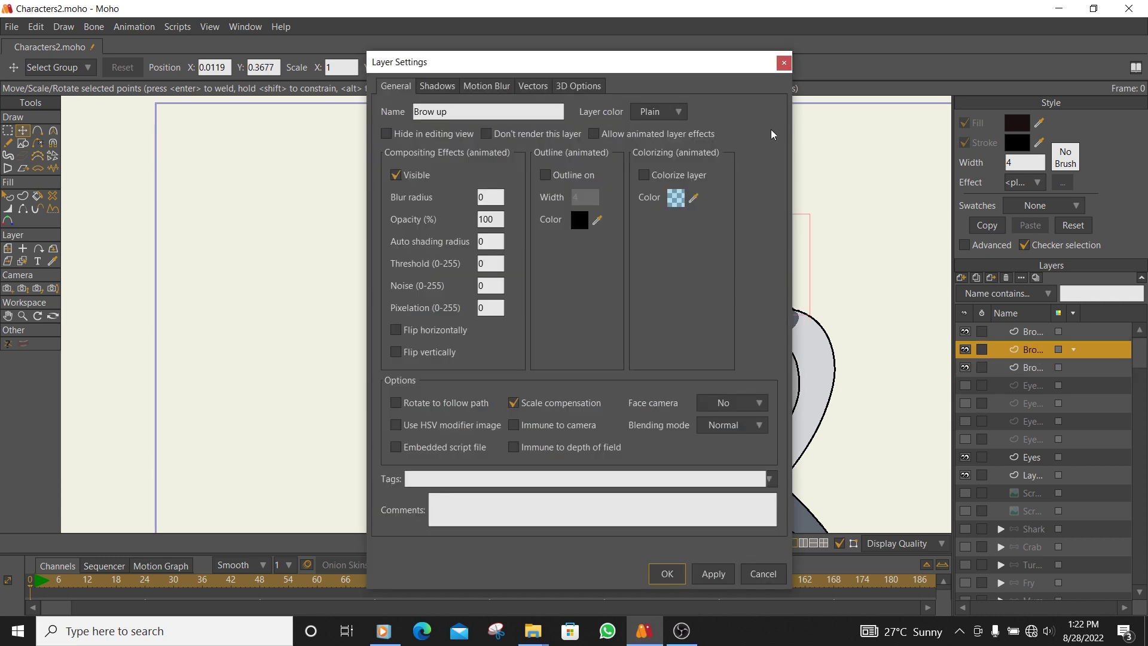
left_click(784, 63)
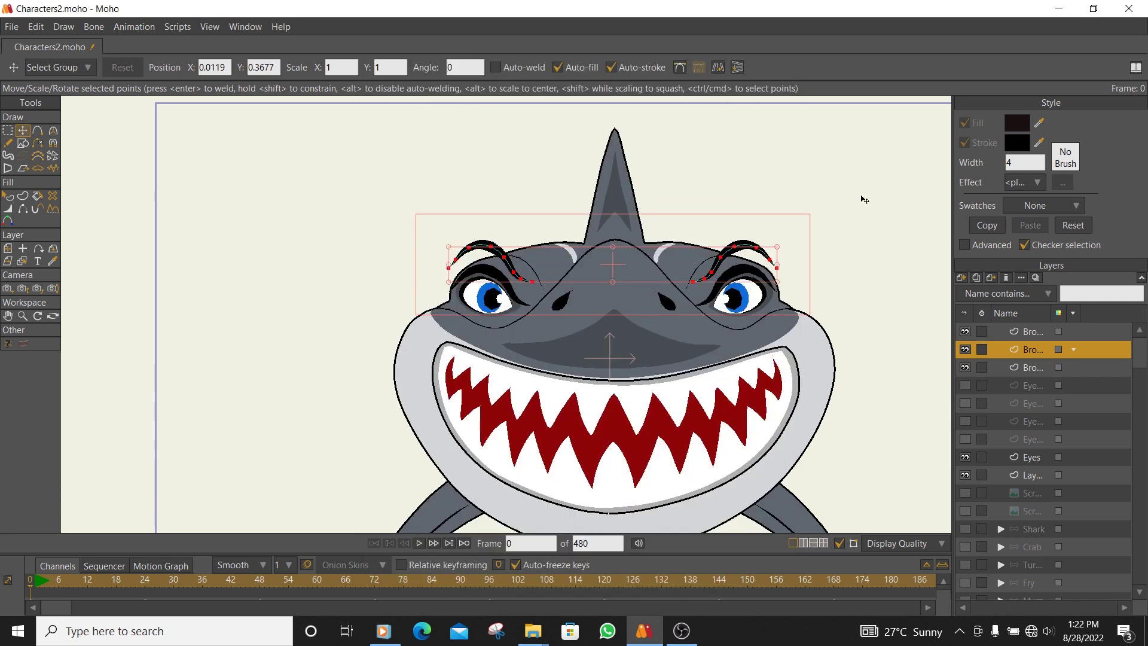
left_click(1040, 348)
double_click(1041, 348)
type("N")
double_click(1040, 331)
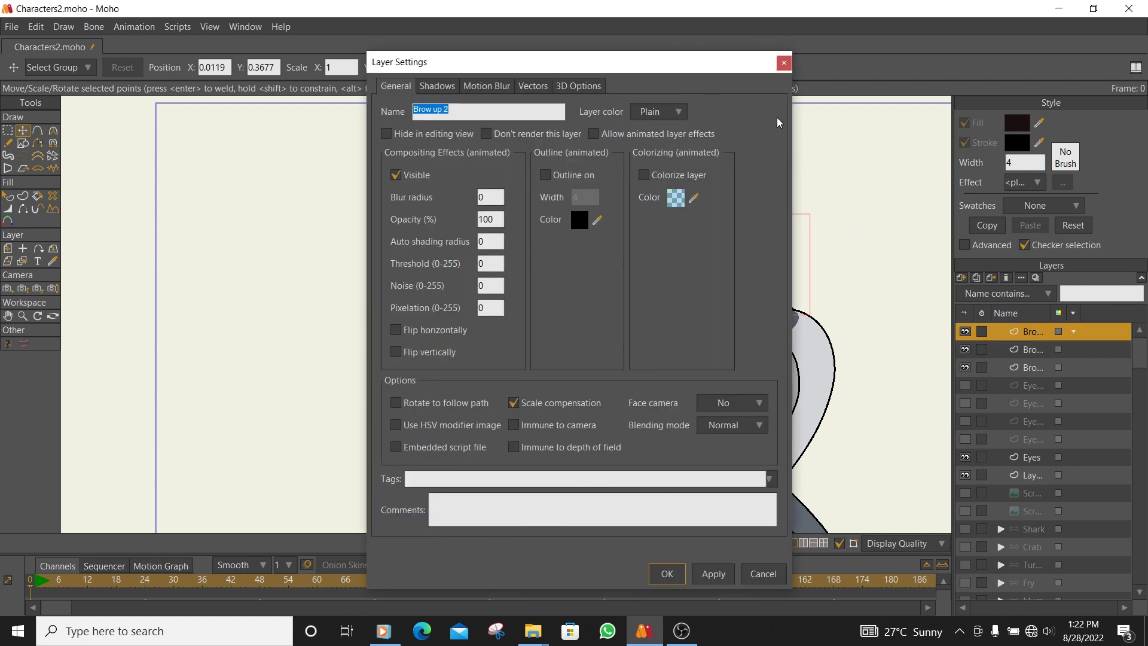
left_click(784, 63)
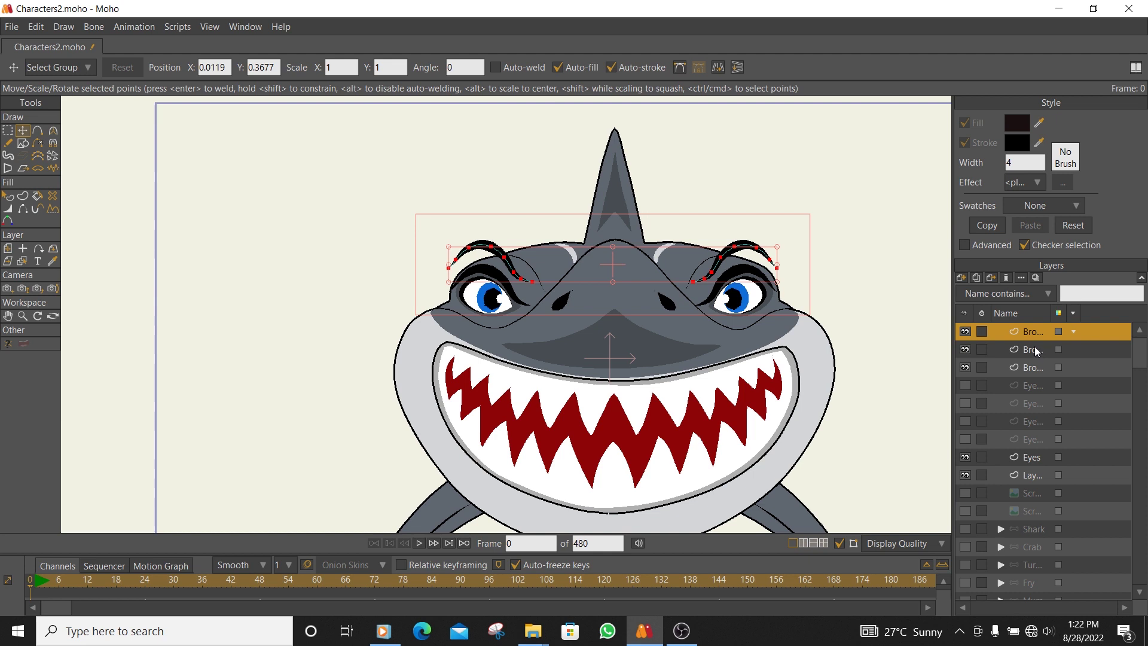
Raise the Brow up 2 eyebrows well above the others, and lower the Brow up eyebrows slightly to about Y 0.356.
left_click(641, 256)
left_click_drag(642, 256, 641, 256)
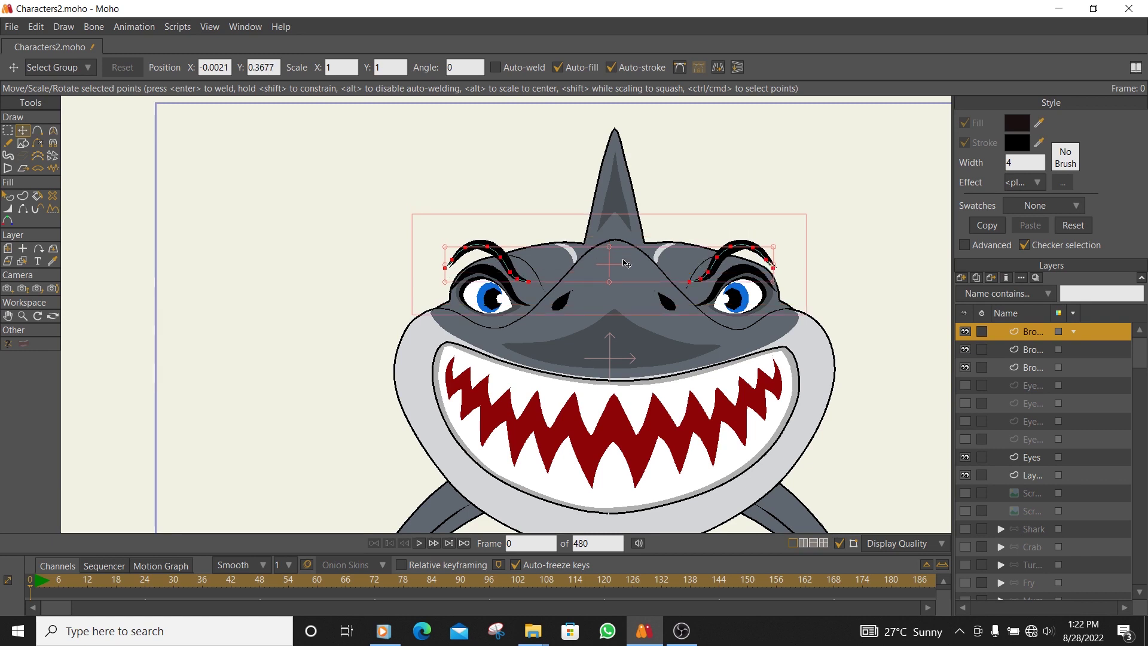
left_click_drag(622, 267, 620, 244)
double_click(1031, 349)
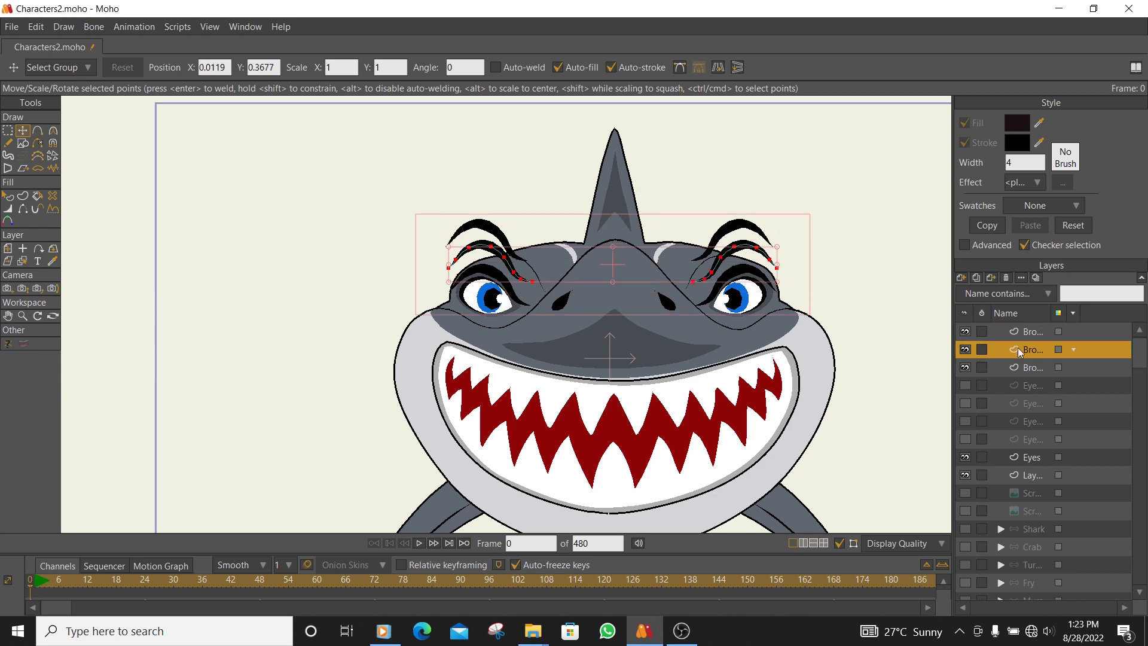
left_click(783, 63)
left_click_drag(614, 271, 613, 275)
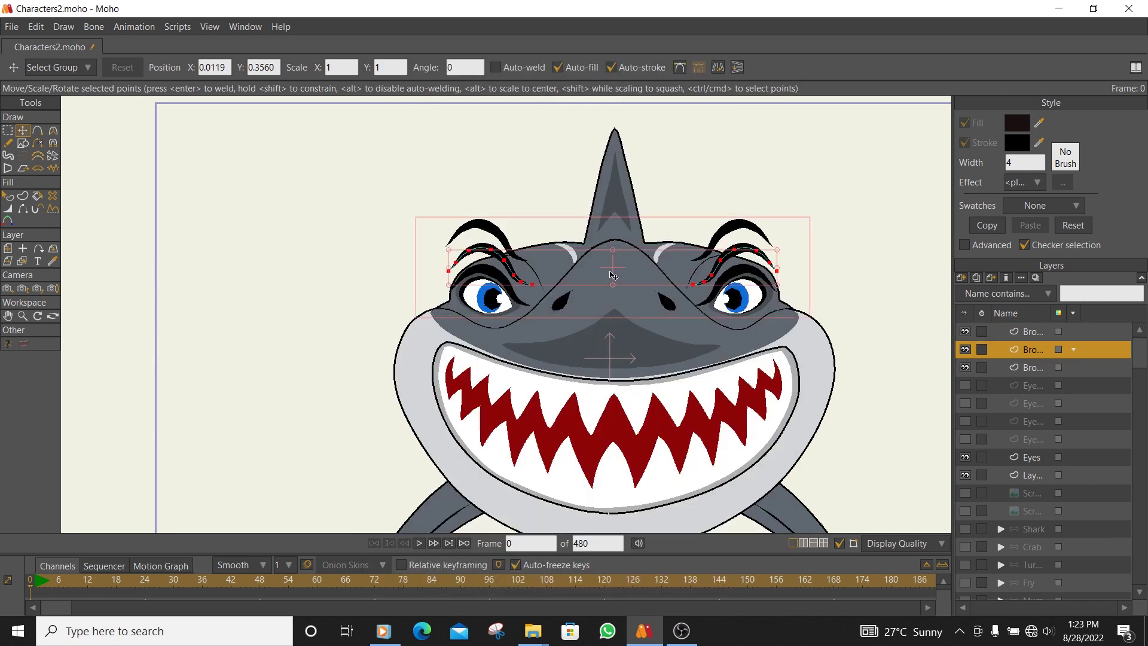
Hide both raised brow layers and the Eyes layer, and briefly preview the black-eye layer with the original brows.
left_click(966, 332)
left_click(966, 350)
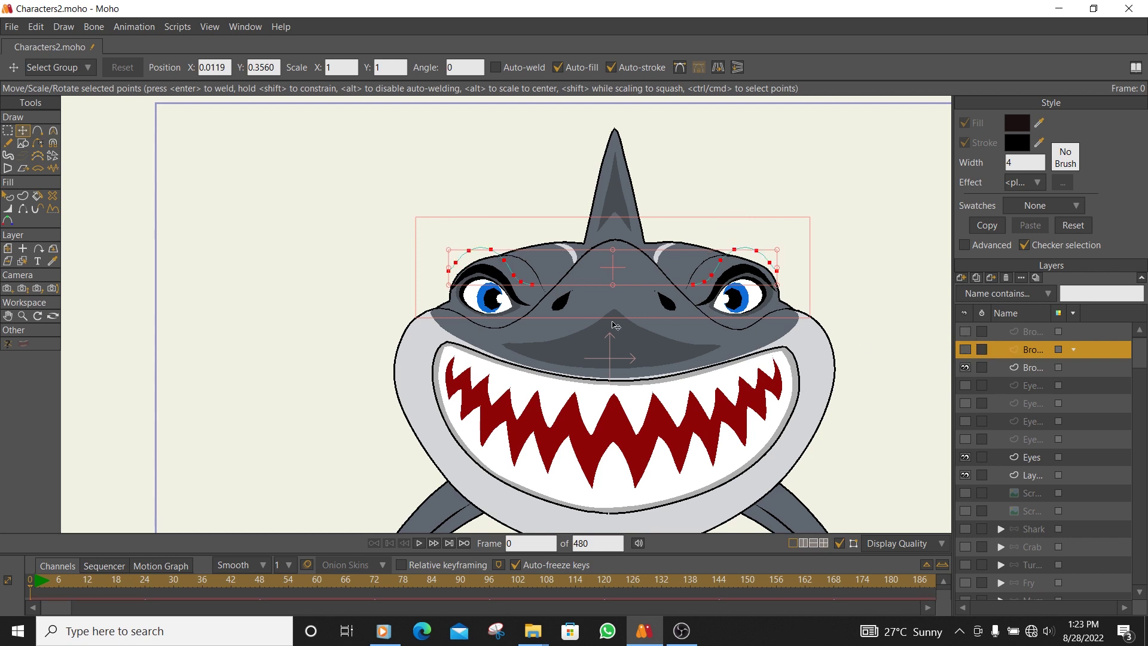
scroll(614, 324, "down", 1)
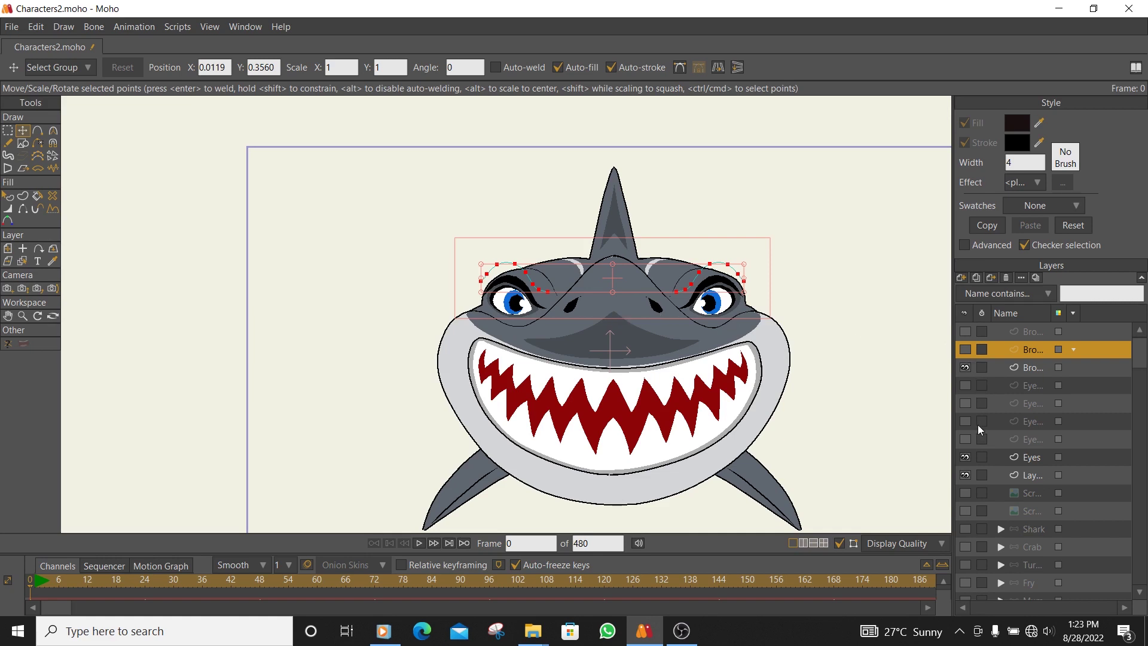
left_click(966, 457)
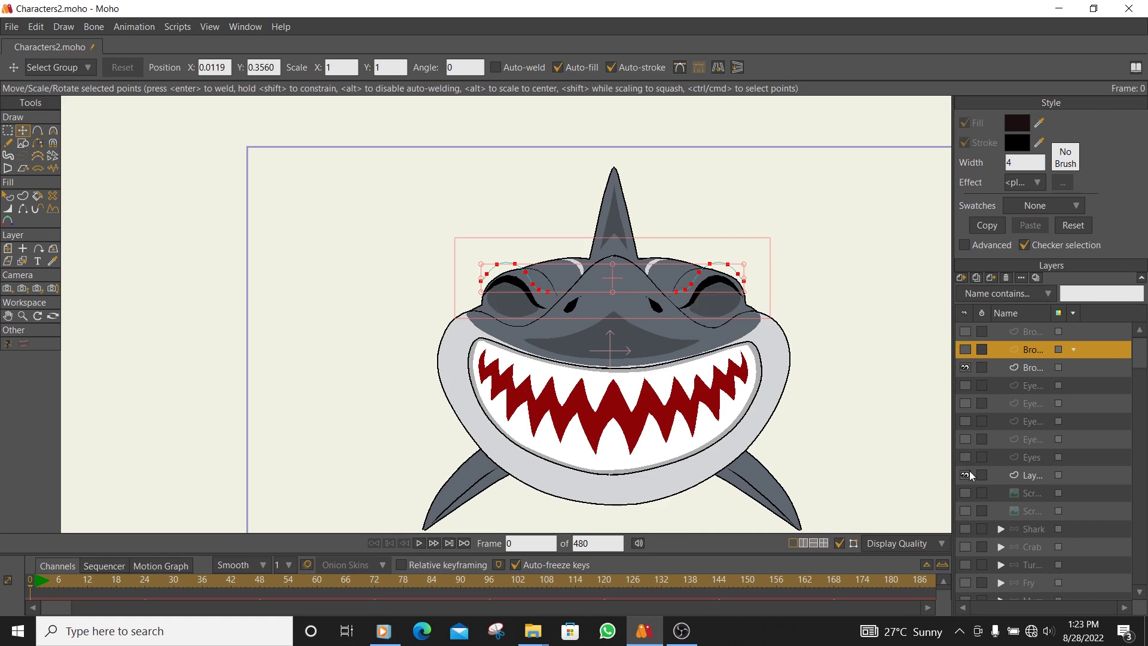
left_click(966, 439)
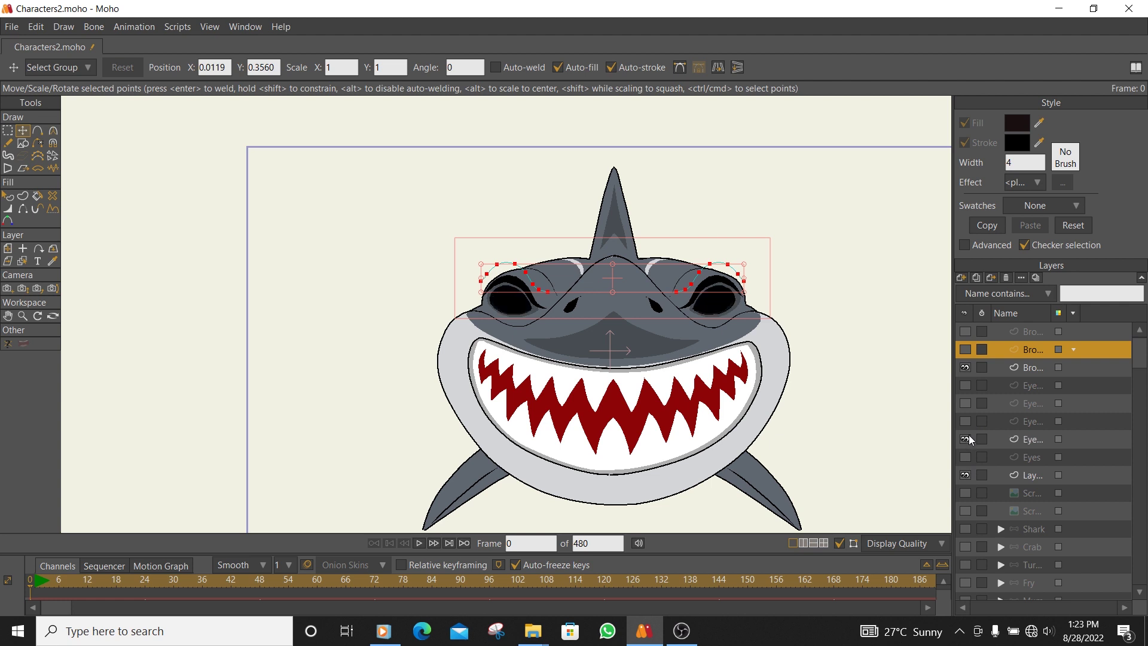
left_click(967, 439)
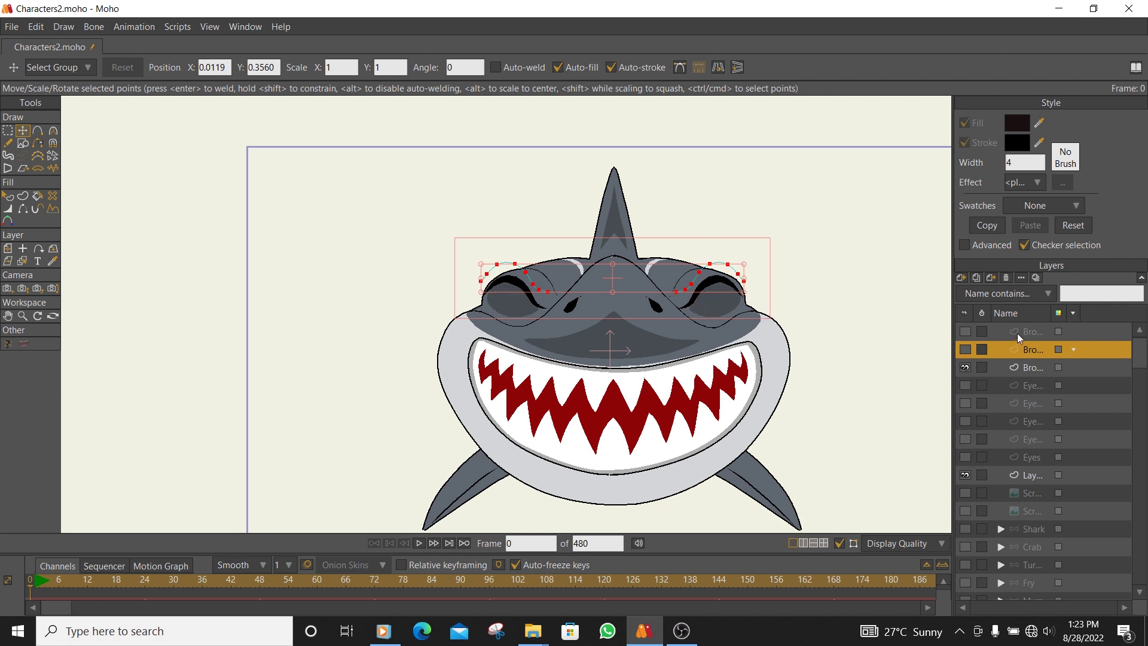
Make both hidden brow layers visible so that all three eyebrow heights show together.
left_click(965, 331)
left_click(964, 331)
left_click(965, 349)
left_click(965, 349)
left_click(965, 331)
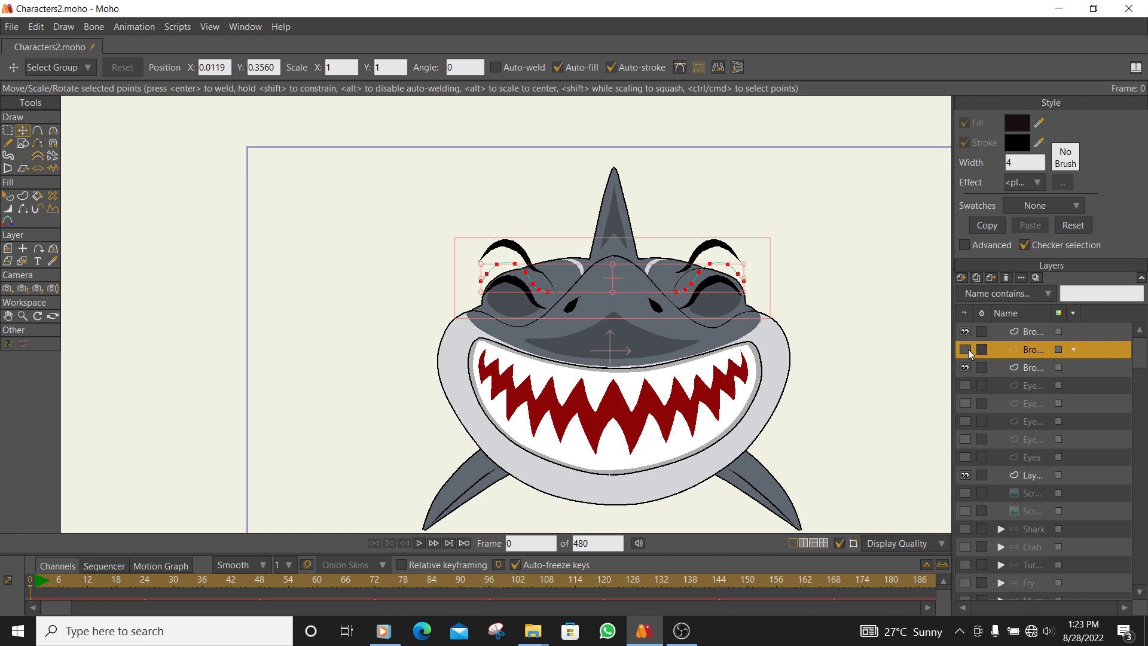
left_click(965, 349)
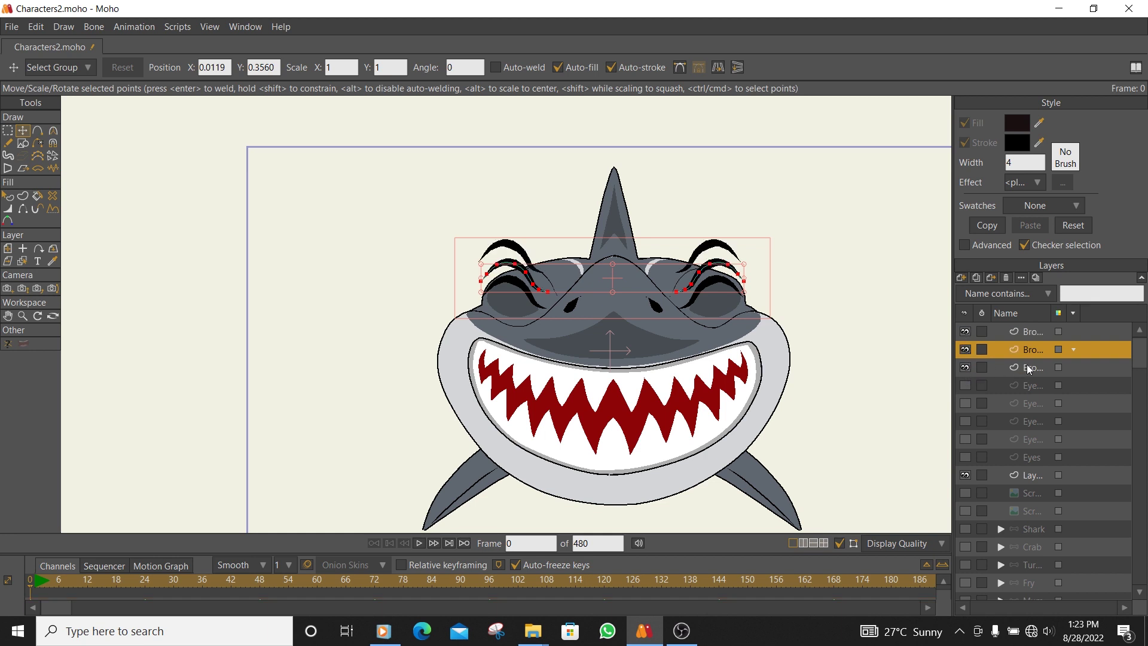
Select the three brow layers and group them into one folder layer.
left_click(1028, 367)
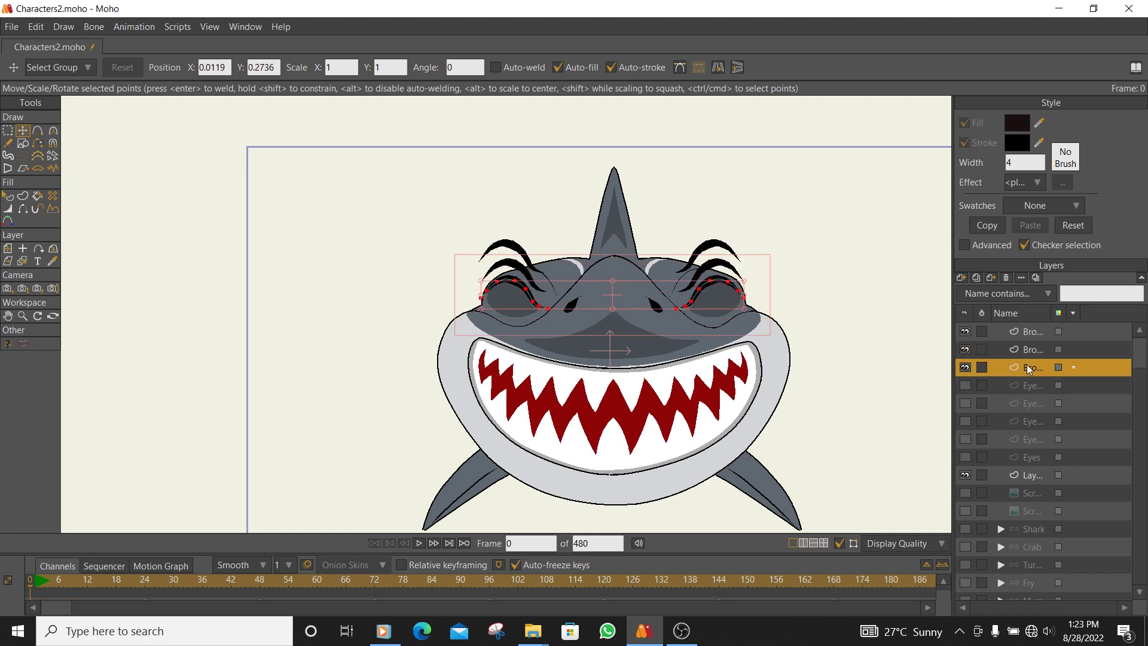
double_click(1033, 334, "shift")
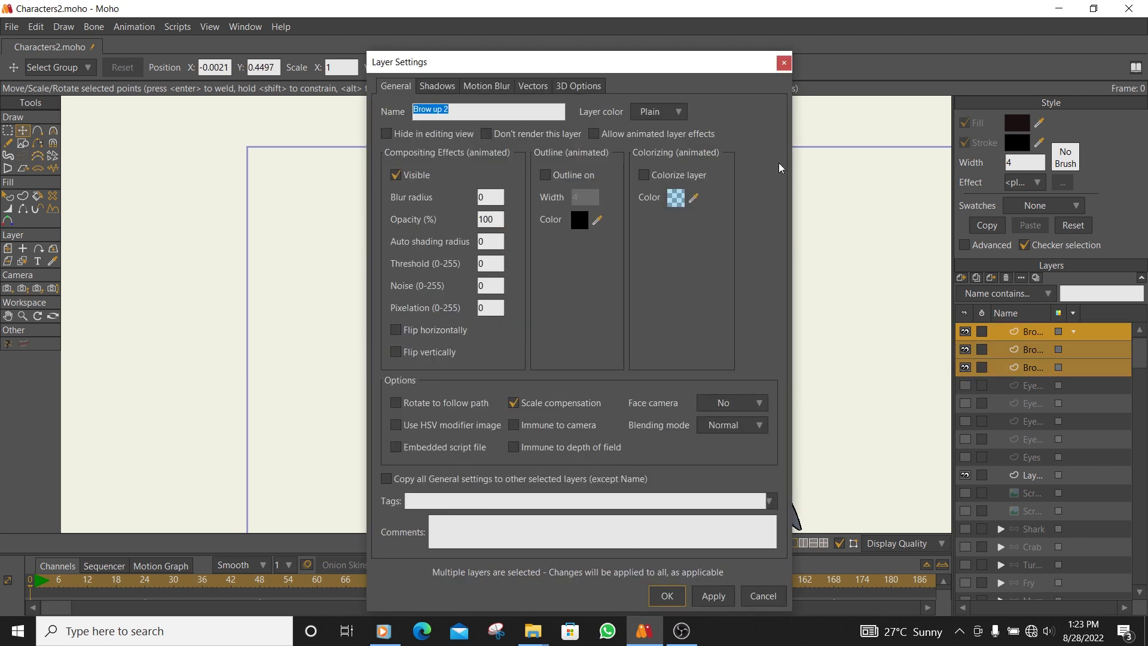
left_click(785, 62)
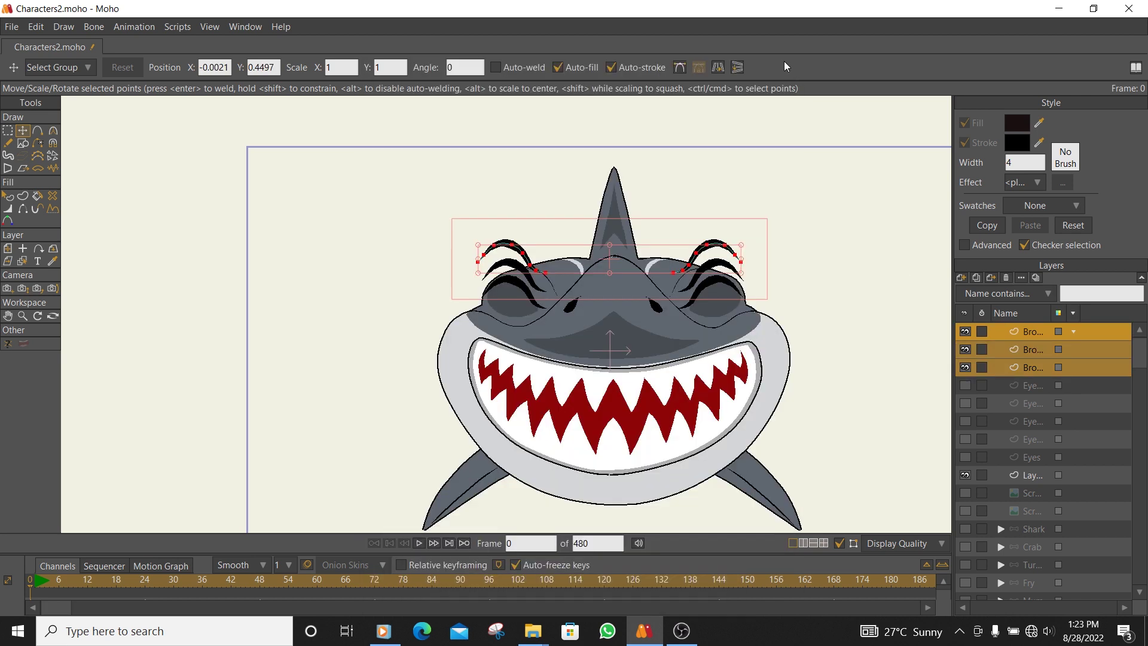
right_click(1034, 332)
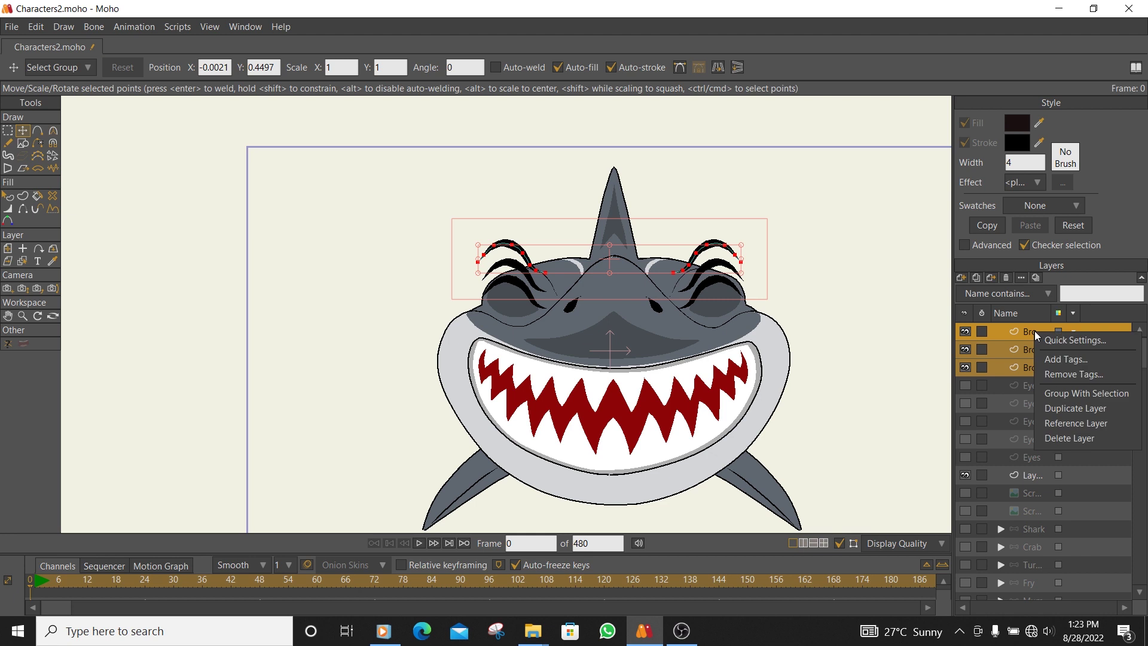
left_click(1054, 394)
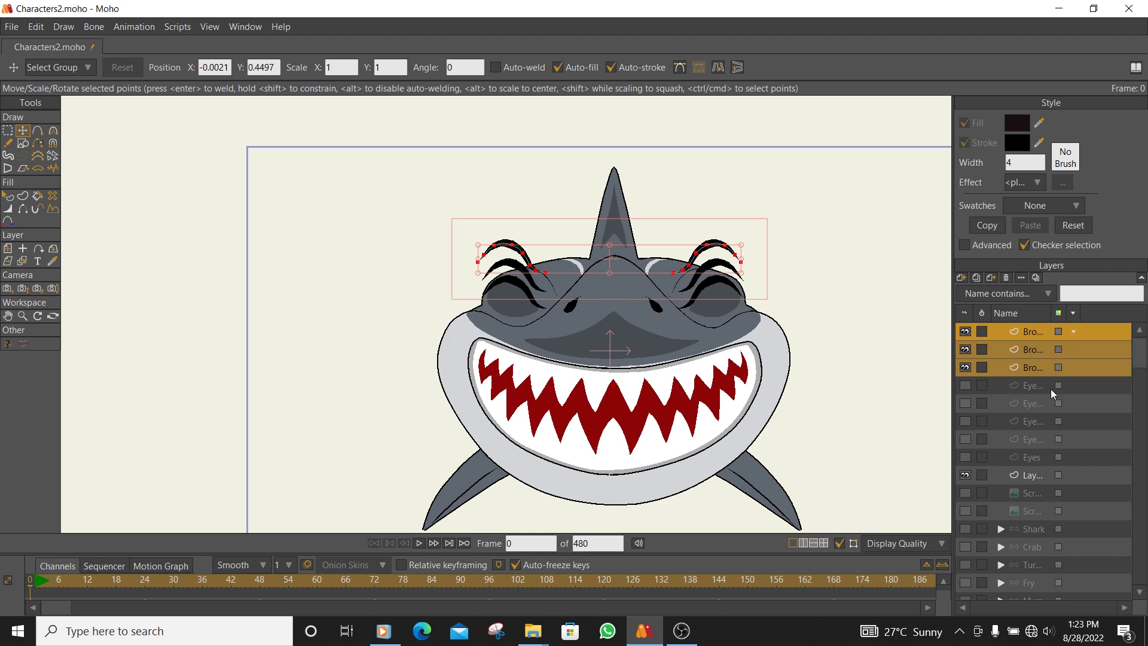
left_click(1000, 330)
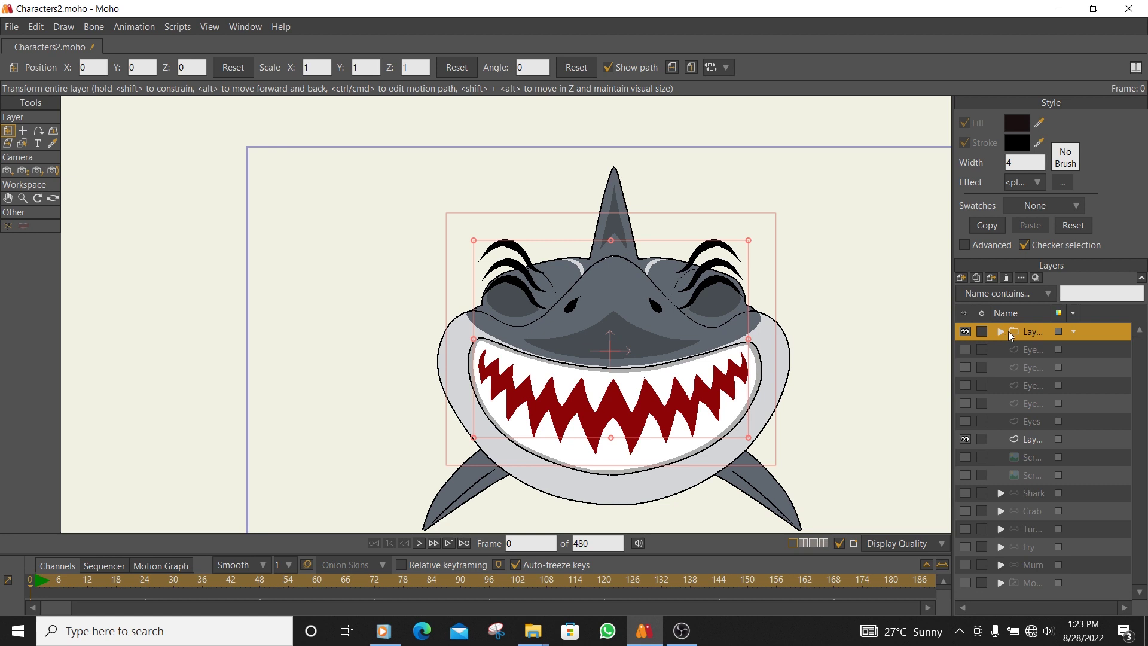
Convert the new brow group to a switch layer and rename it Brow.
right_click(1029, 331)
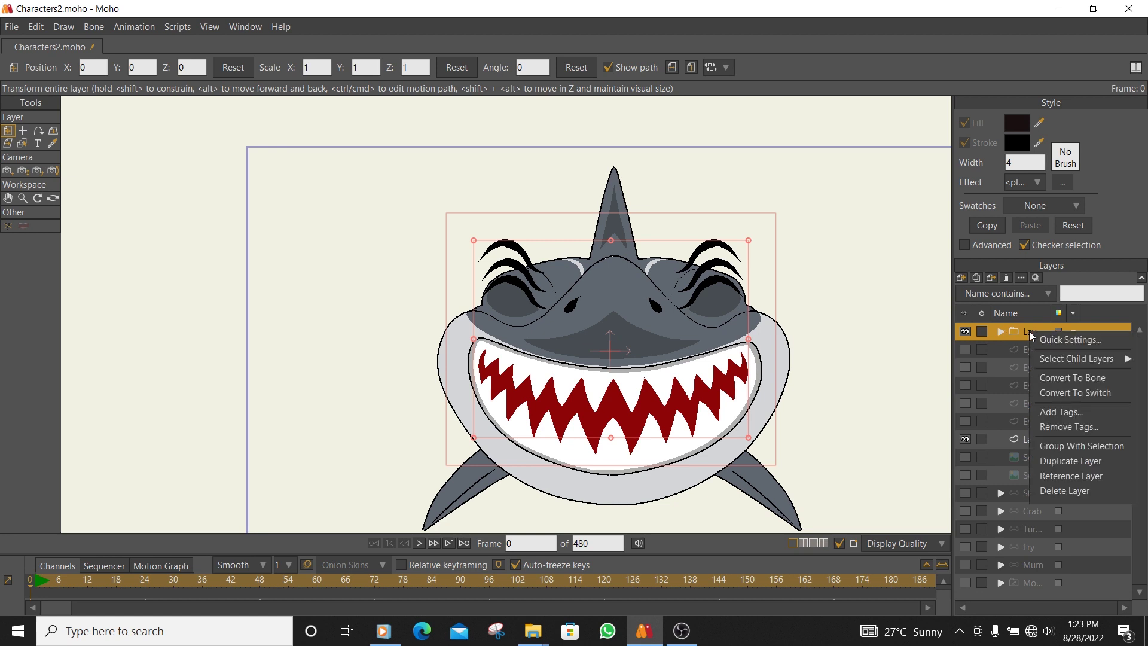
left_click(1060, 393)
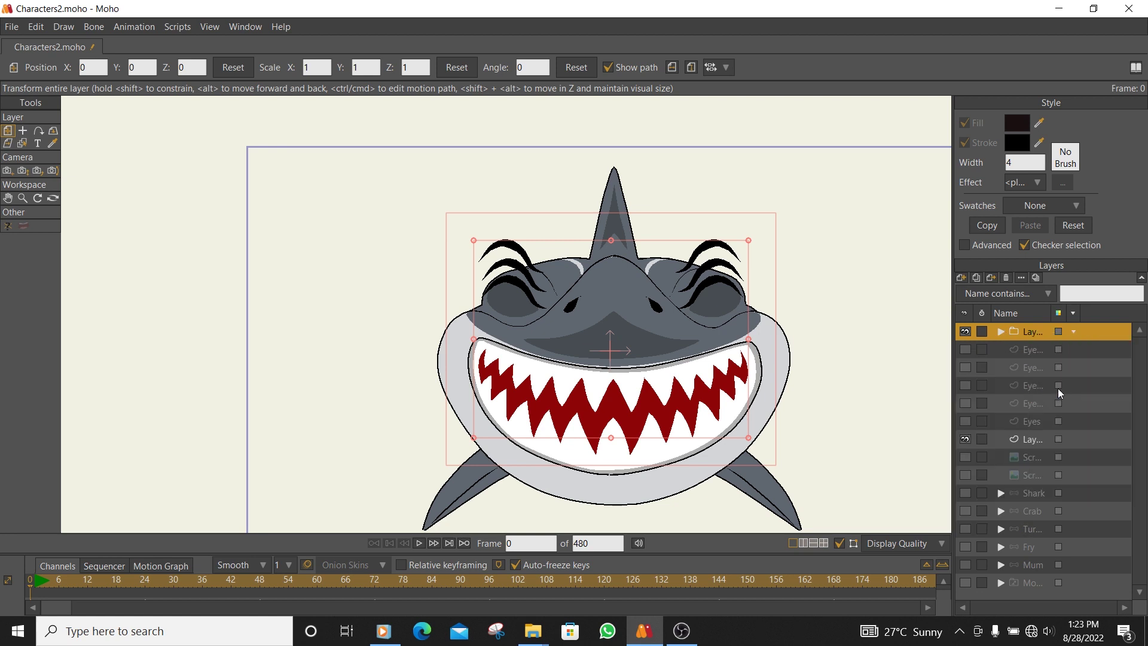
double_click(1031, 330)
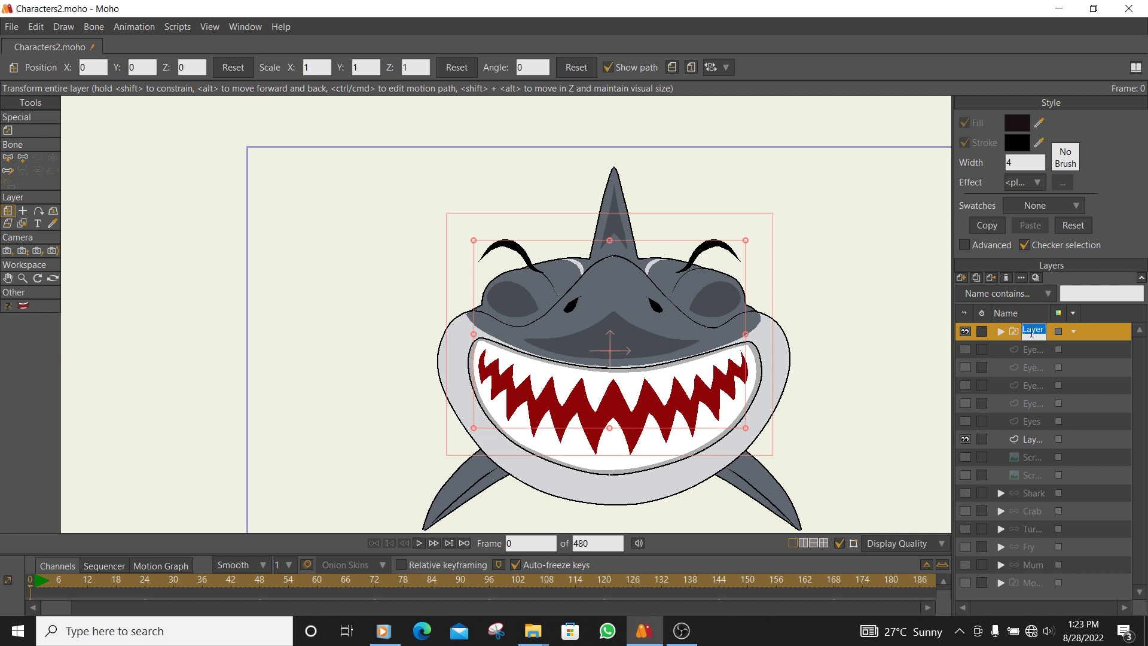
type("Brow")
left_click(1029, 348)
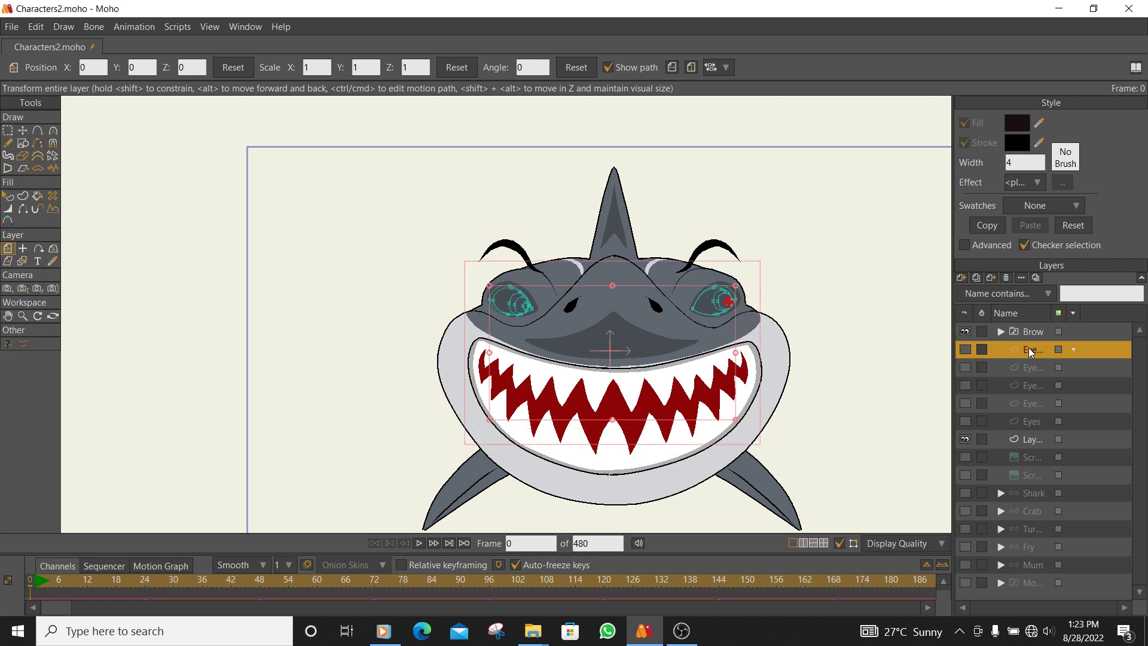
Show the top two eye layers, and nudge the Brow up 2 layer's eyebrow on the left side of the face slightly upward.
left_click(967, 349)
left_click(966, 370)
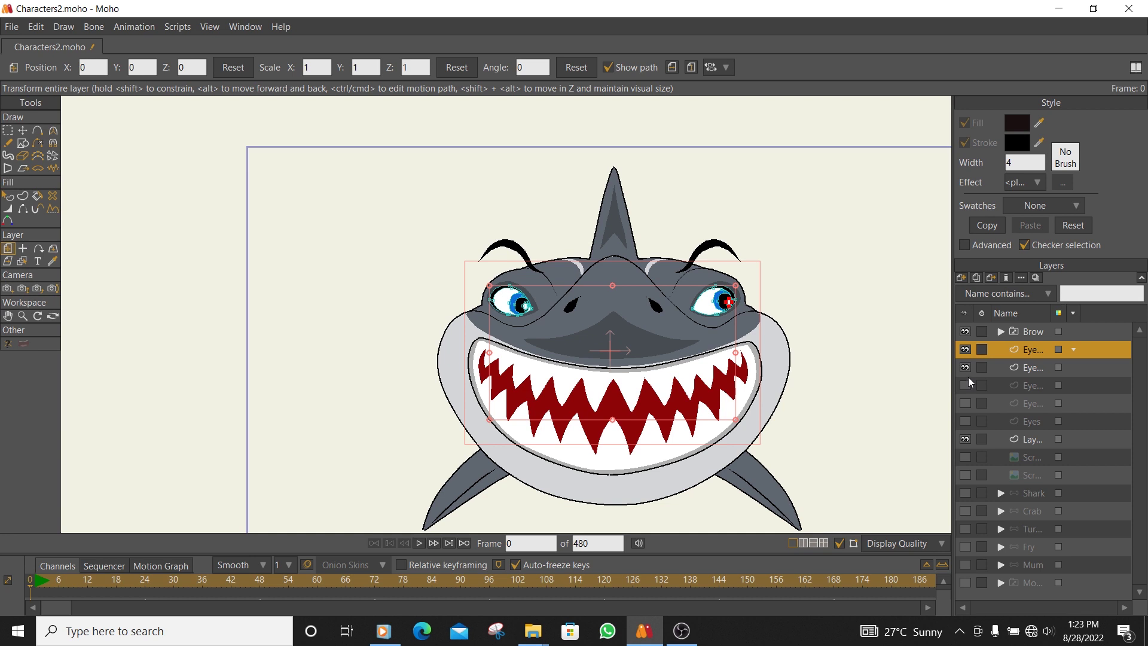
scroll(911, 338, "up", 5)
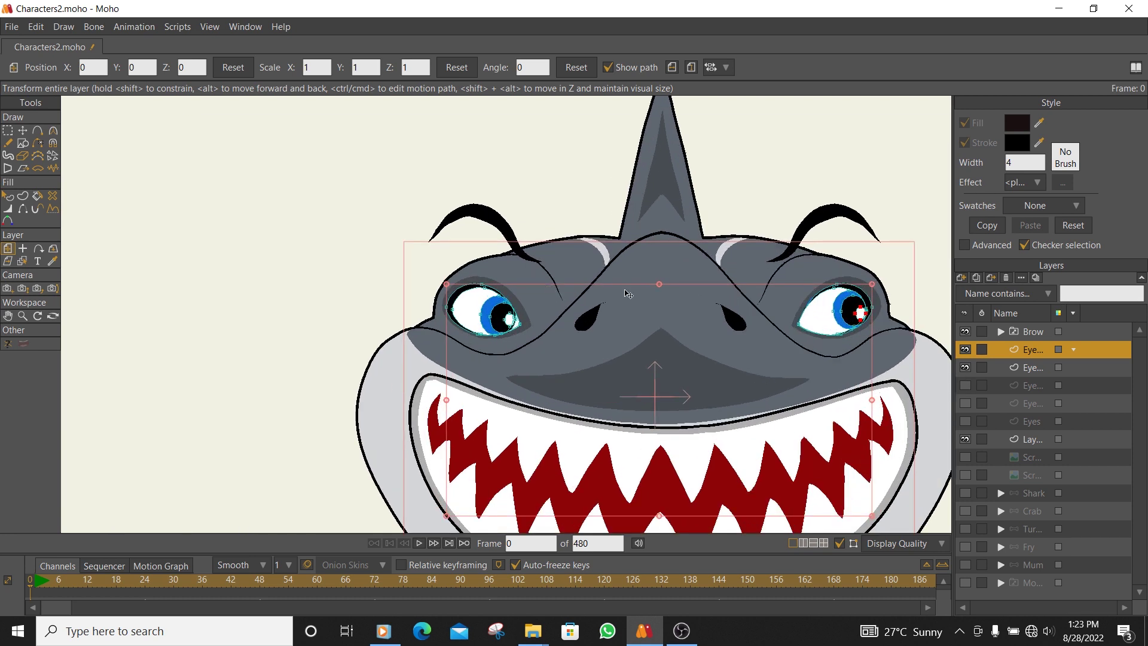
left_click(1001, 332)
left_click(1028, 350)
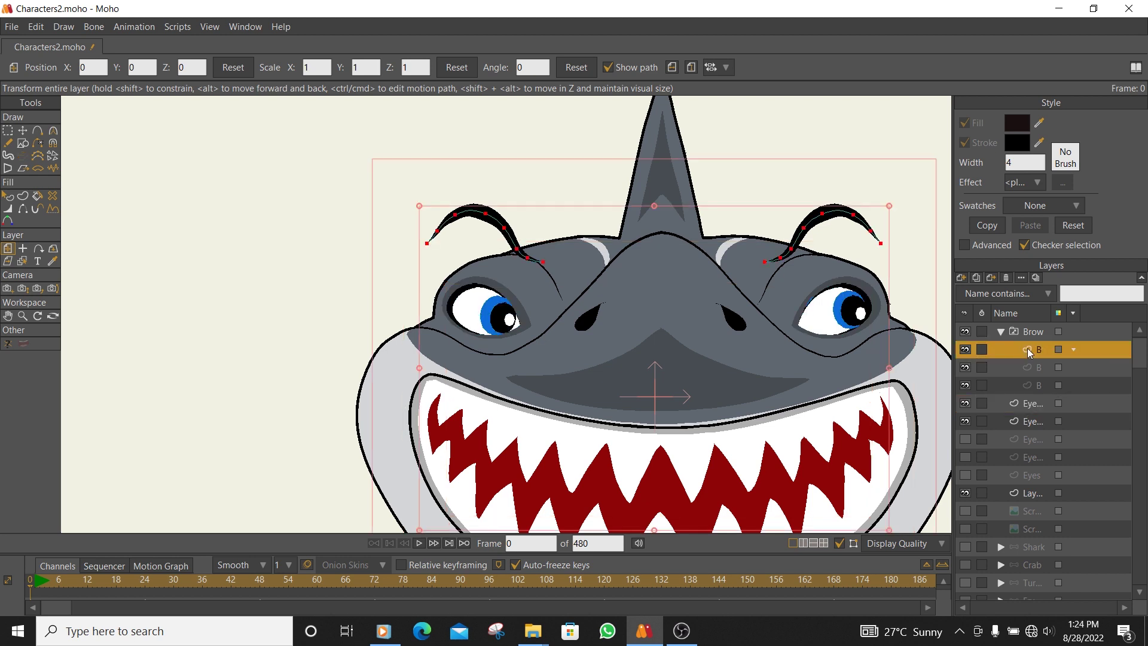
left_click(23, 131)
double_click(488, 221)
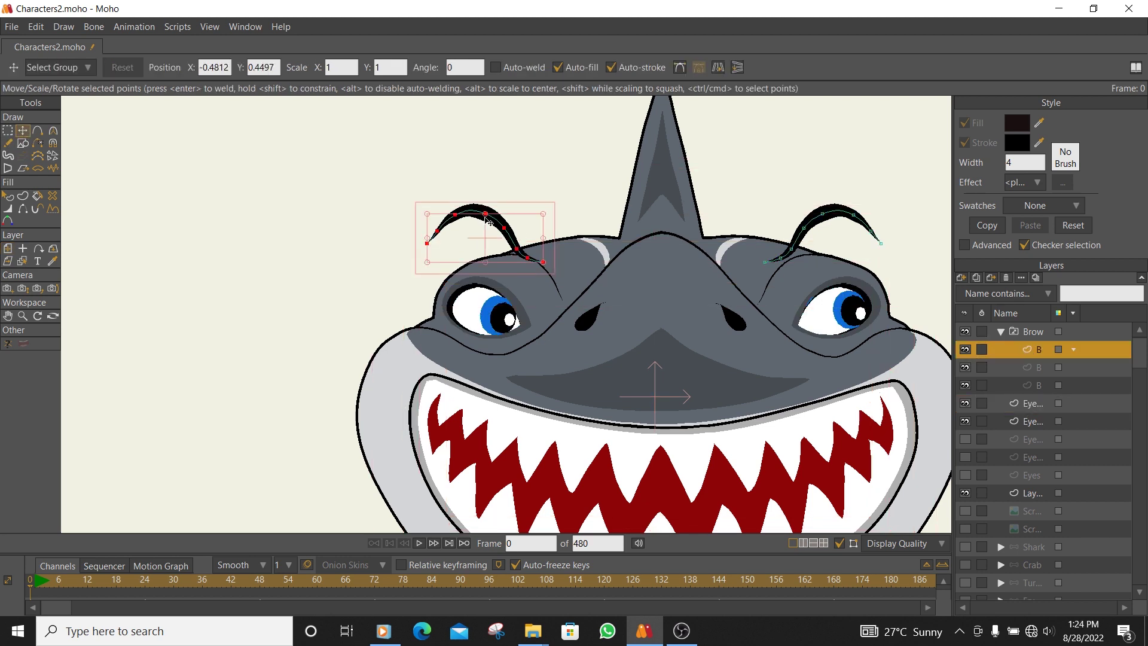
left_click_drag(487, 221, 493, 209)
Check the name of the second layer in the Brow group in its settings, then close them unchanged and collapse the group.
double_click(1018, 366)
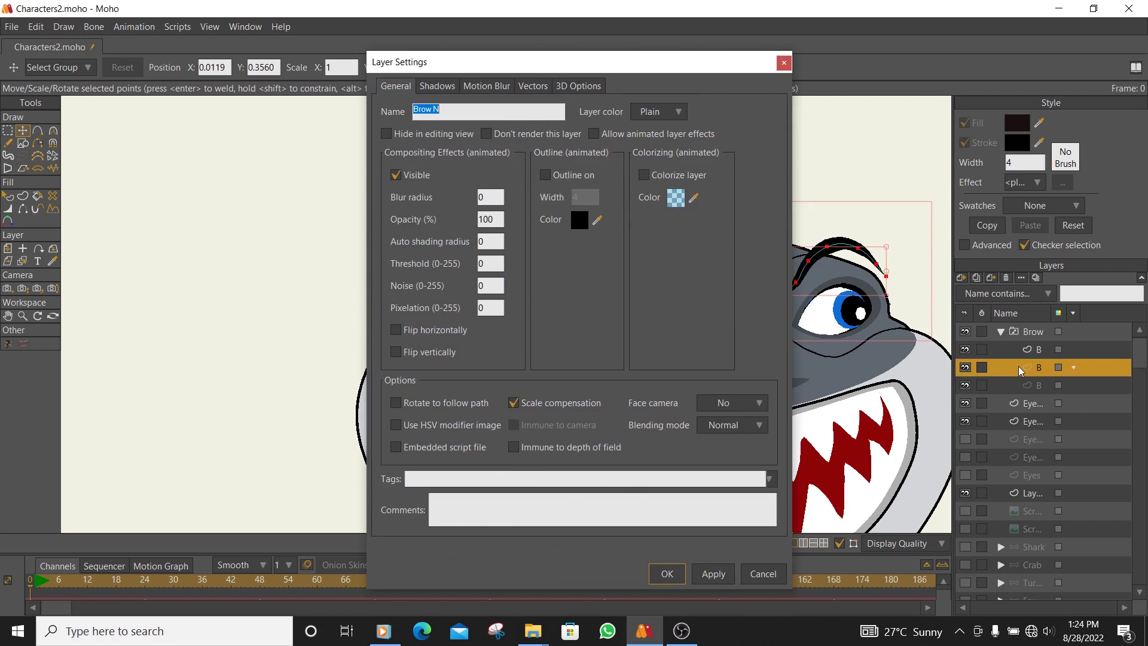
left_click(784, 61)
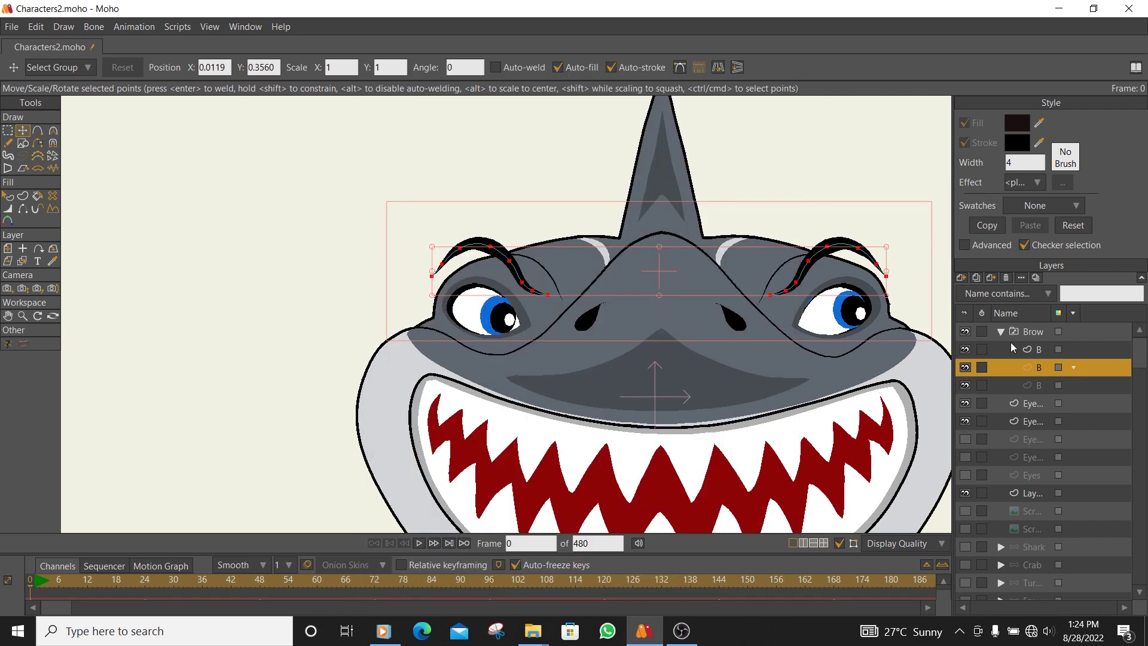
left_click(1000, 333)
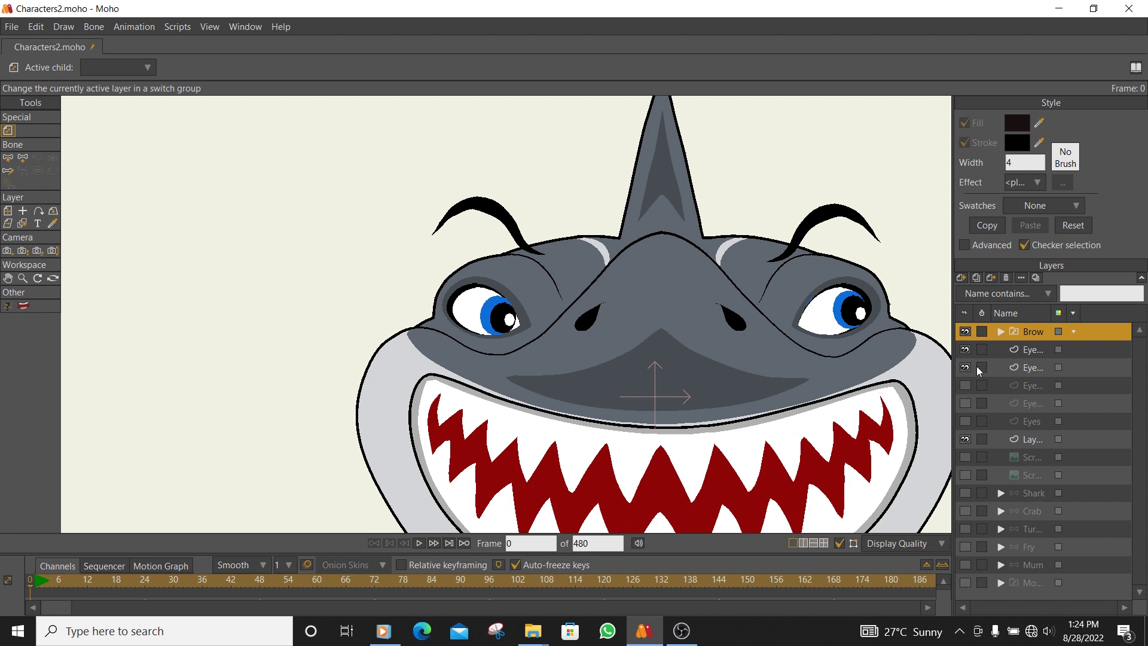
Show the remaining three eye layers and group all five eye layers together.
left_click(965, 385)
left_click(966, 403)
left_click(966, 421)
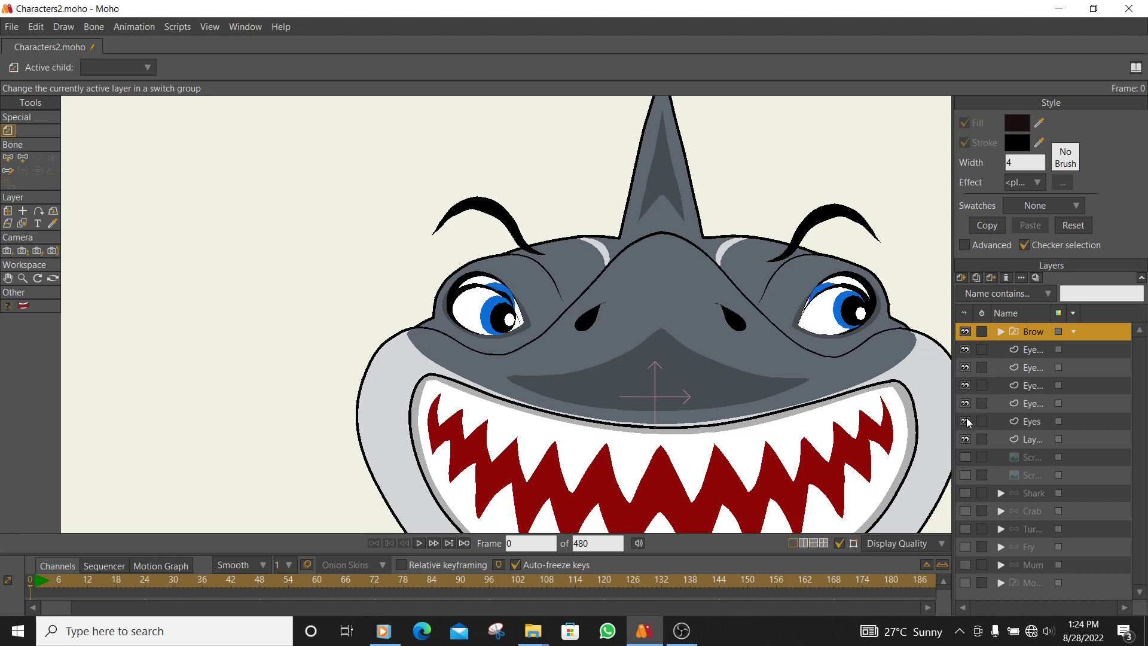
left_click(1028, 422)
left_click(1025, 347, "shift")
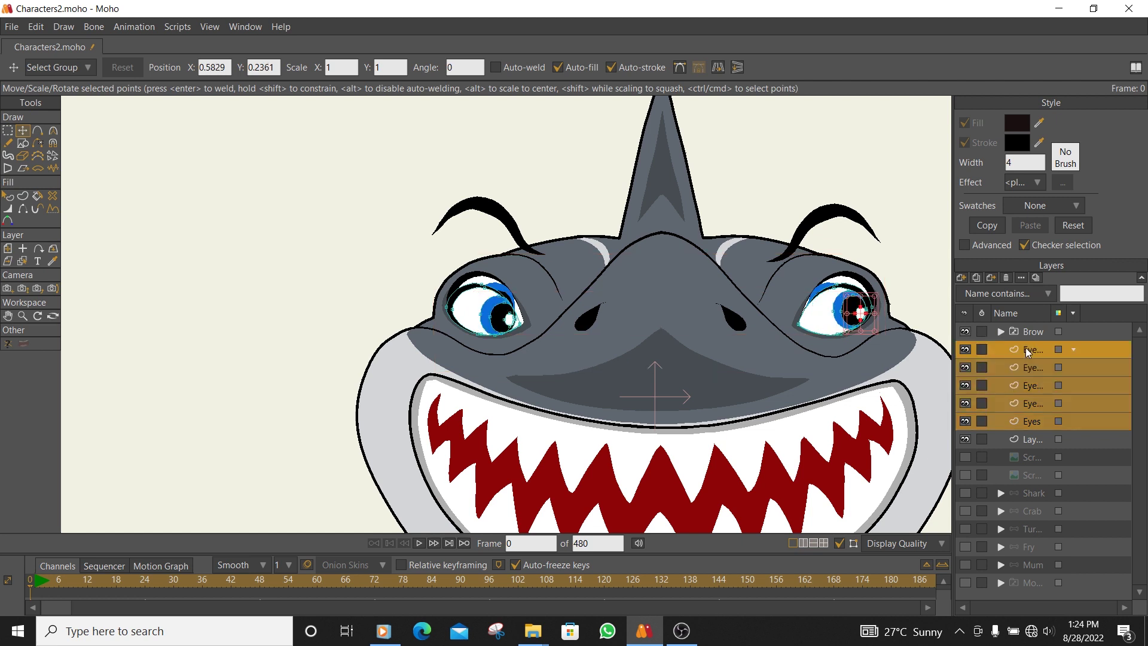
right_click(1025, 347)
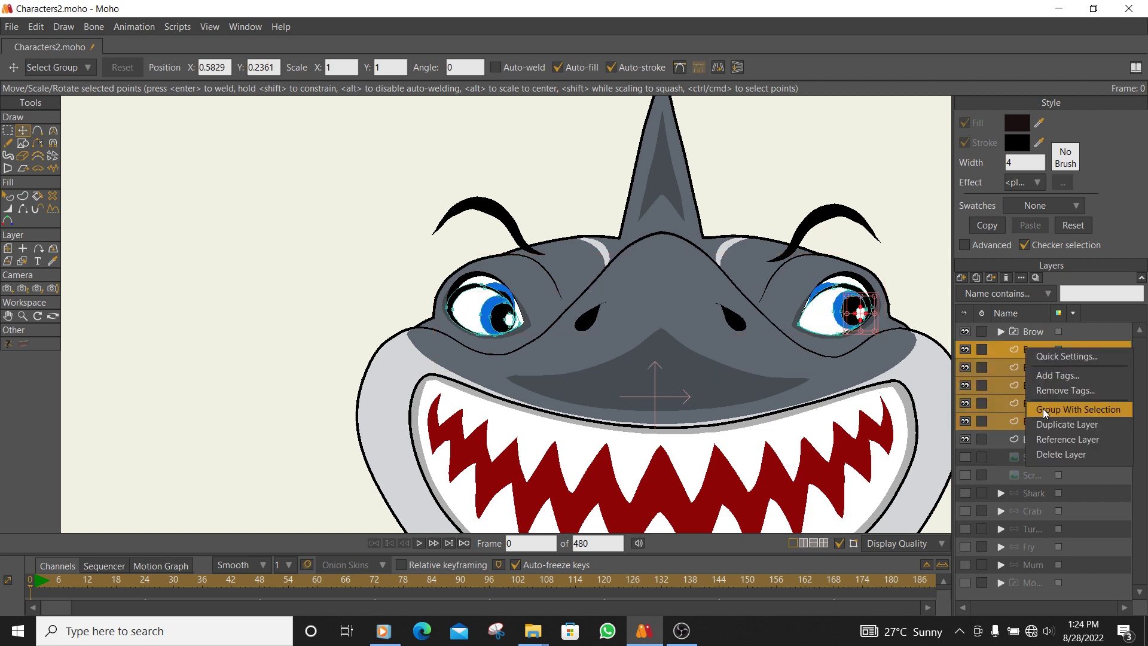
key("Escape")
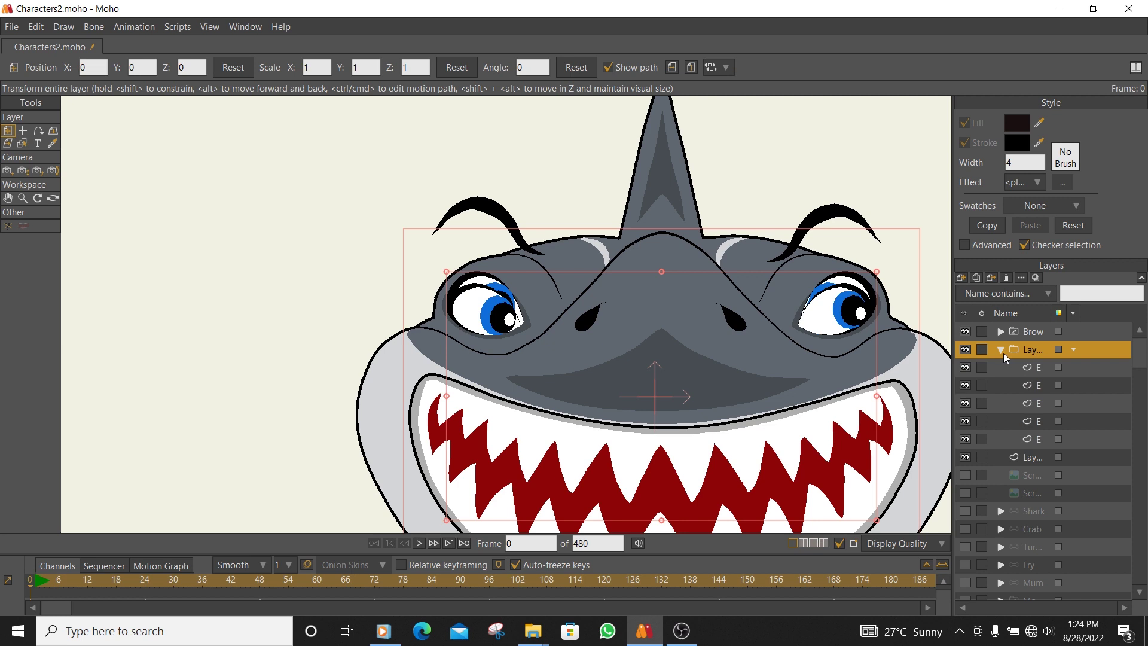
Convert the new eye group to a switch layer and rename it Eyes.
right_click(1027, 349)
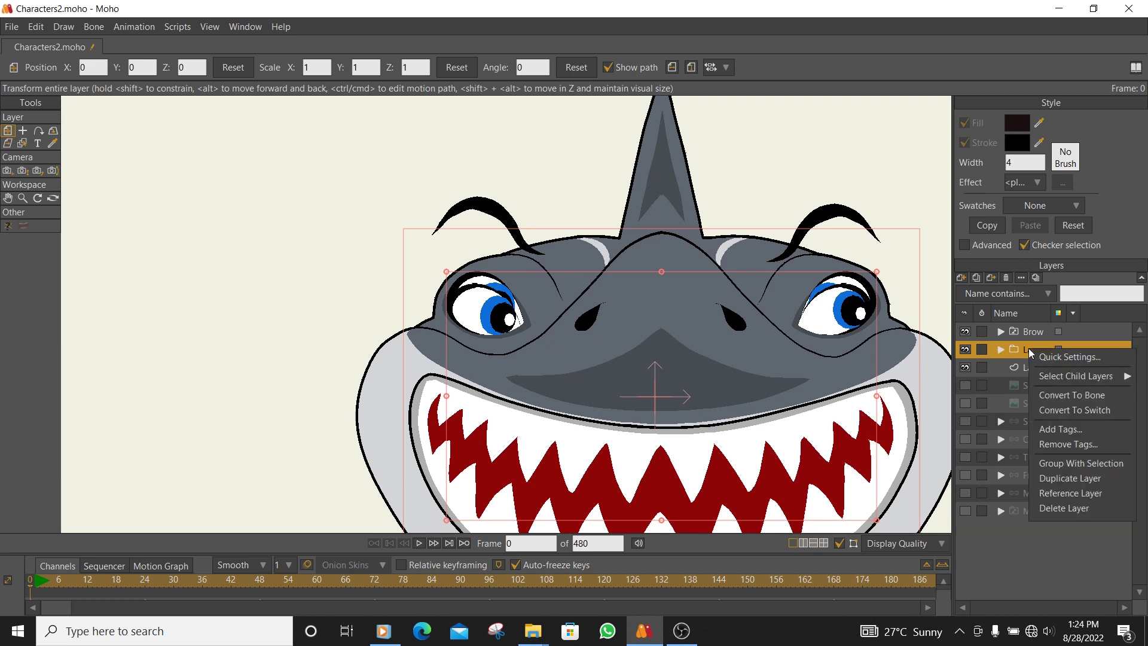
left_click(1047, 410)
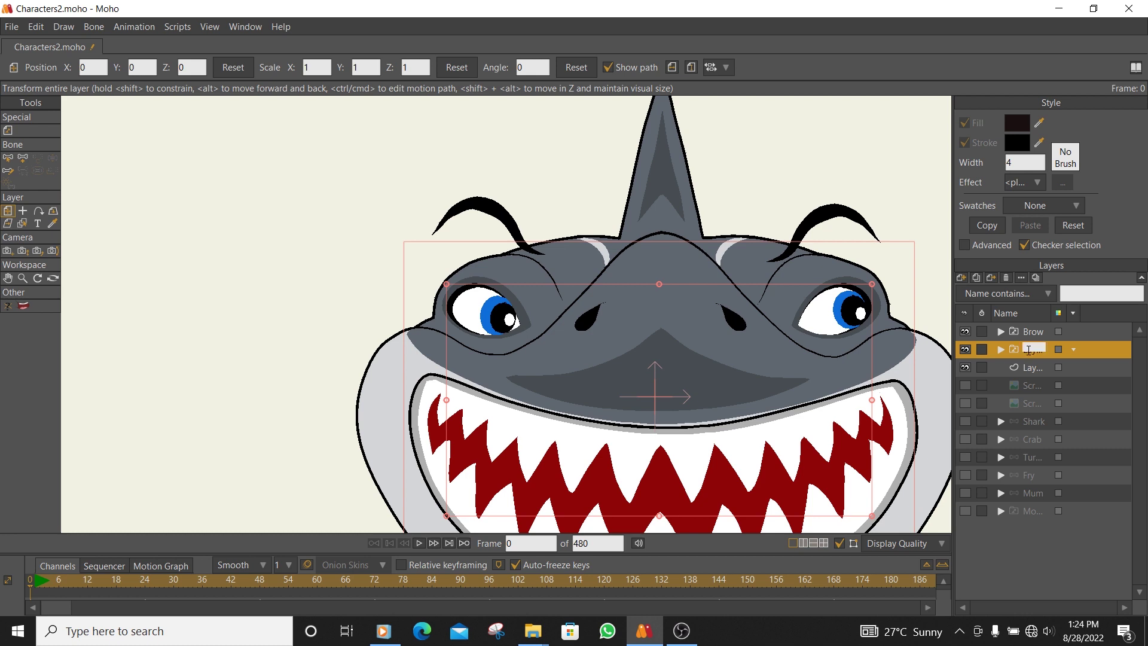
type("Eyes")
key("Return")
Open the Switch Selection window and load the Eyes switch layer into it, closing its layer settings unchanged.
left_click(252, 26)
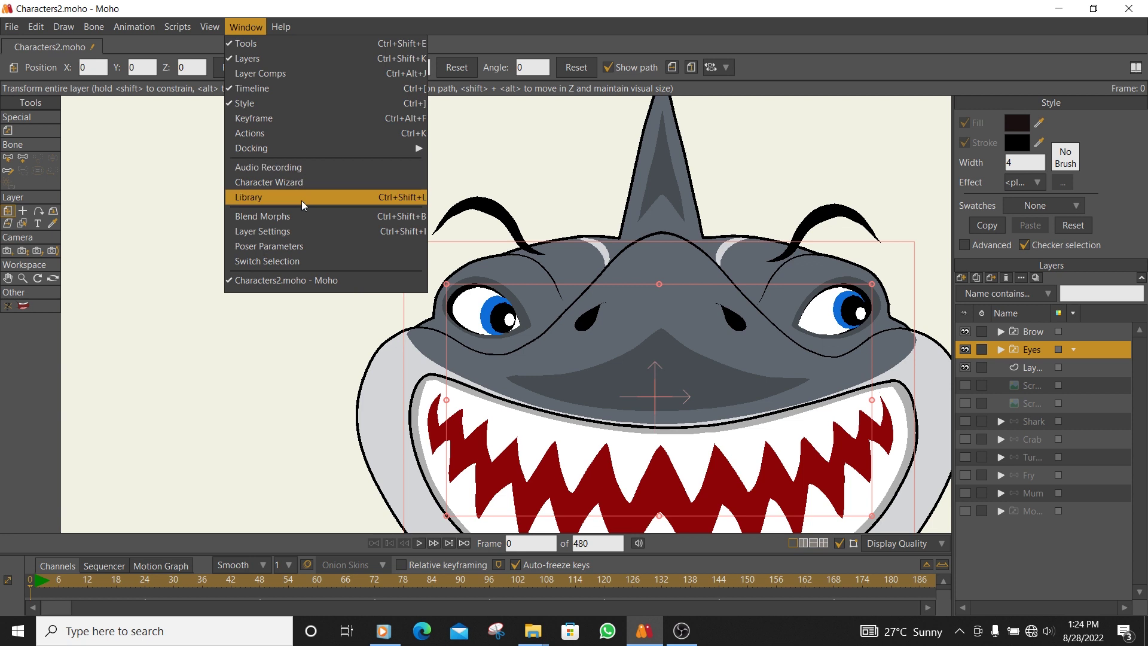
left_click(307, 259)
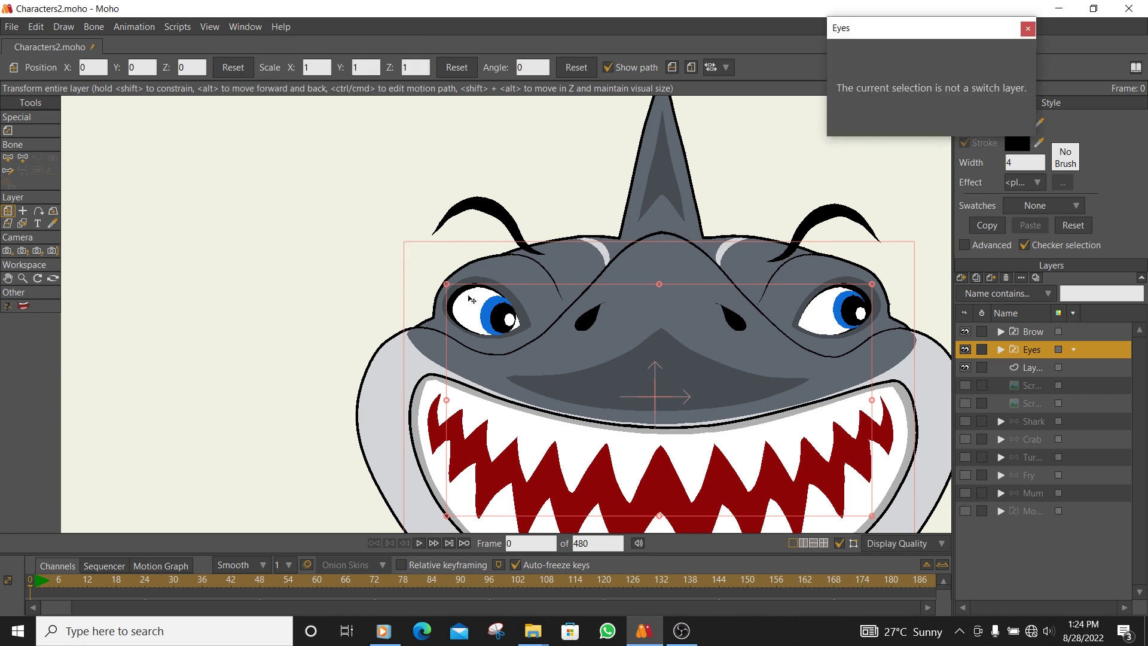
scroll(608, 316, "down", 2)
scroll(607, 316, "up", 3)
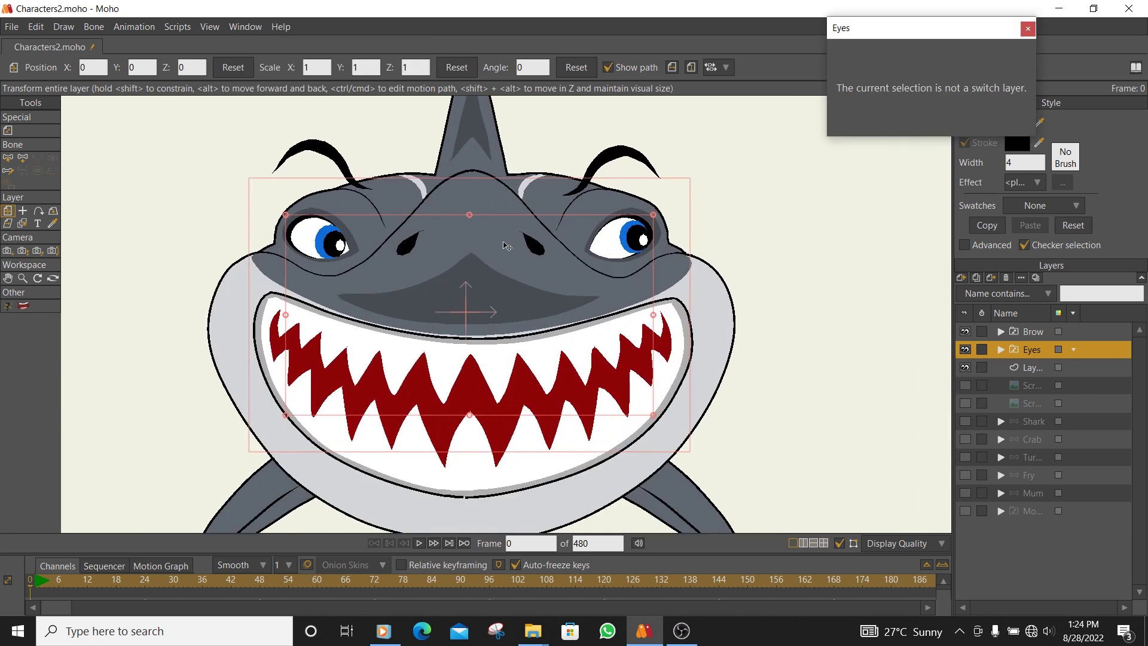
left_click(1028, 333)
double_click(1027, 332)
left_click(1027, 350)
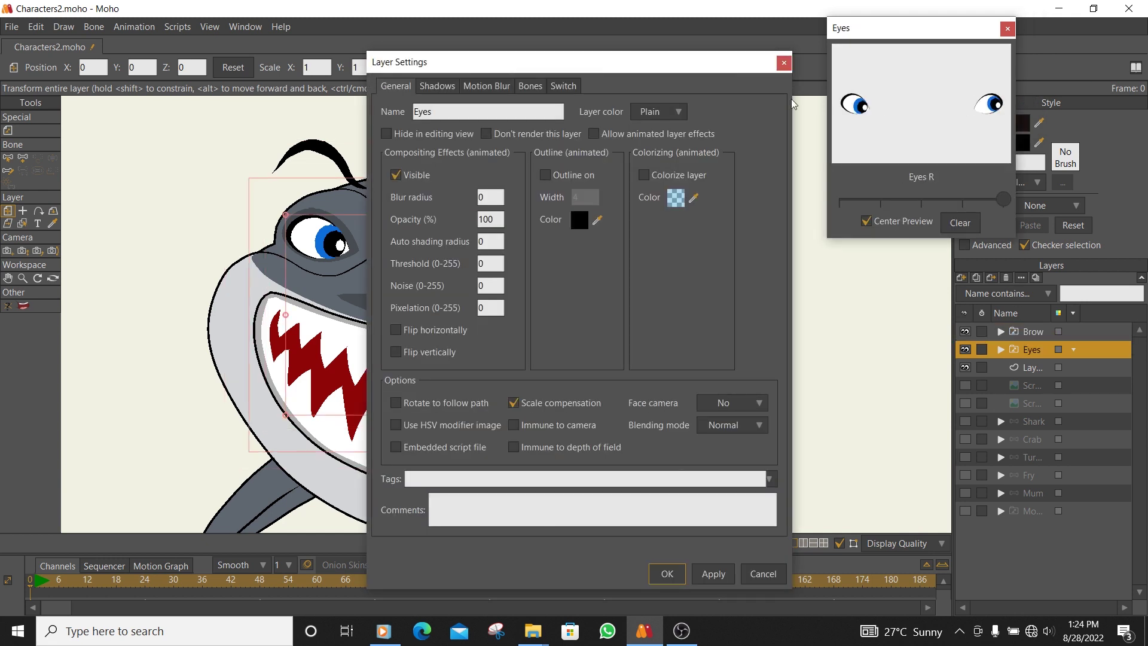
left_click(789, 58)
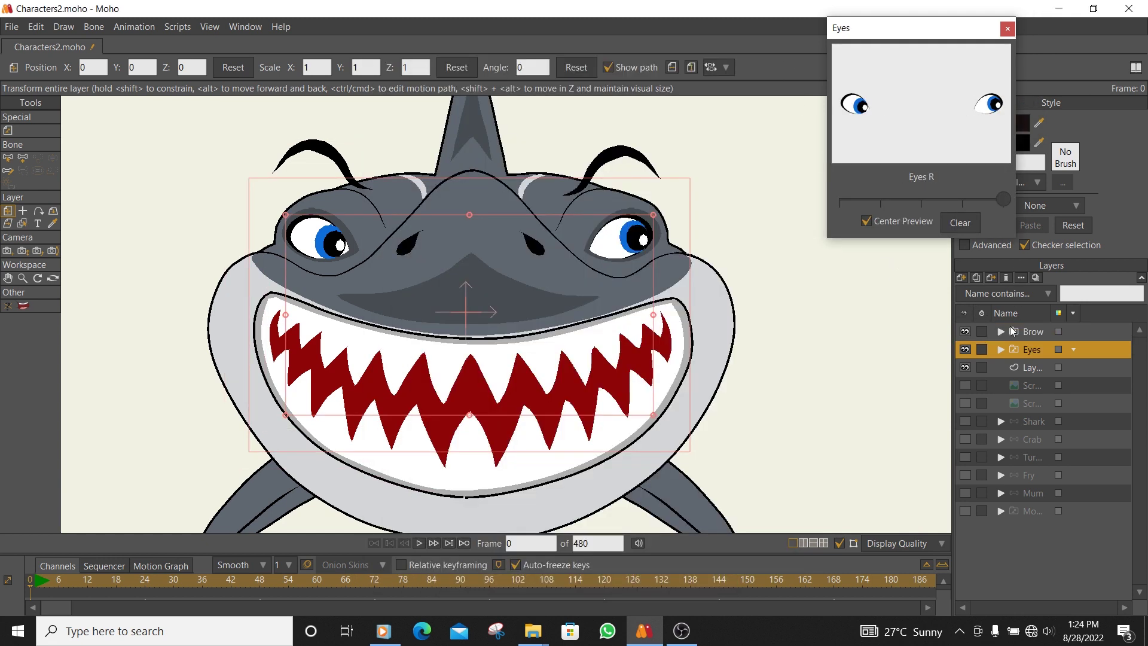
Switch the eyes through Eyes L and Eyes Wide to Eyes Blink in the Switch Selection window.
scroll(646, 283, "down", 2)
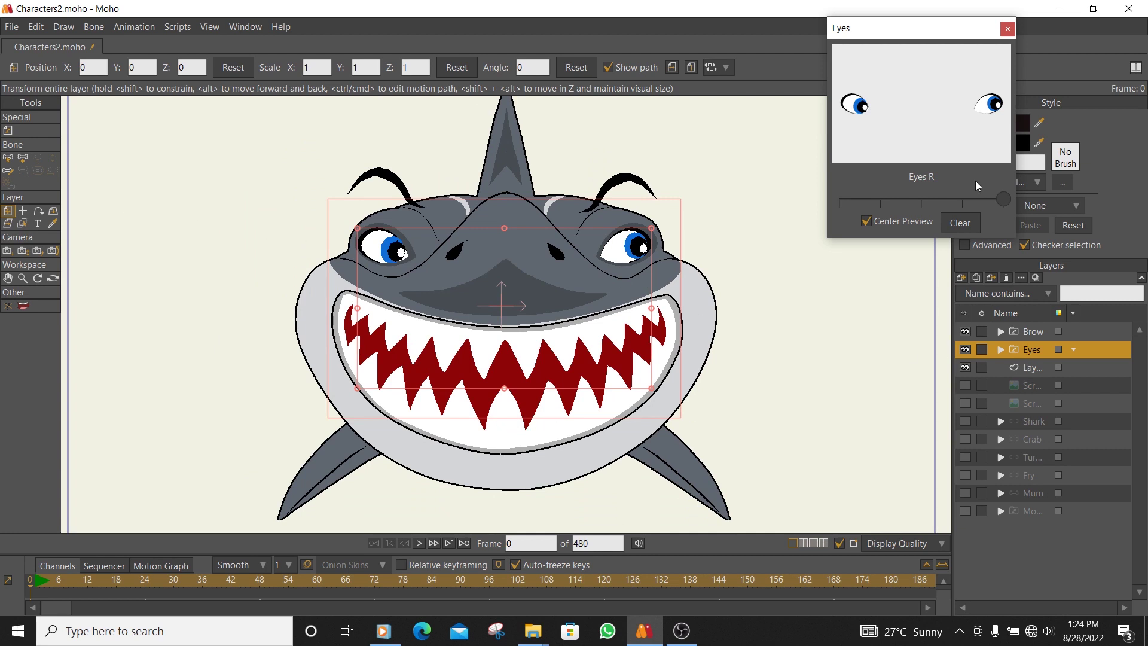
left_click(963, 198)
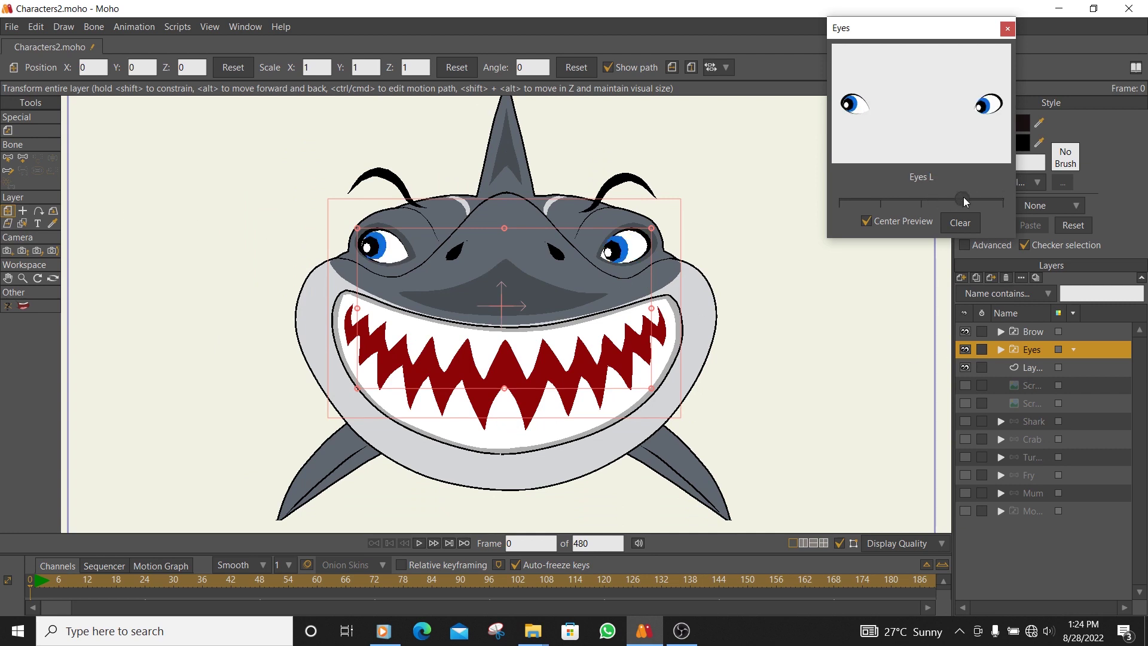
left_click(915, 202)
mouse_move(909, 205)
left_mouse_down()
mouse_move(836, 202)
mouse_move(903, 199)
left_mouse_up()
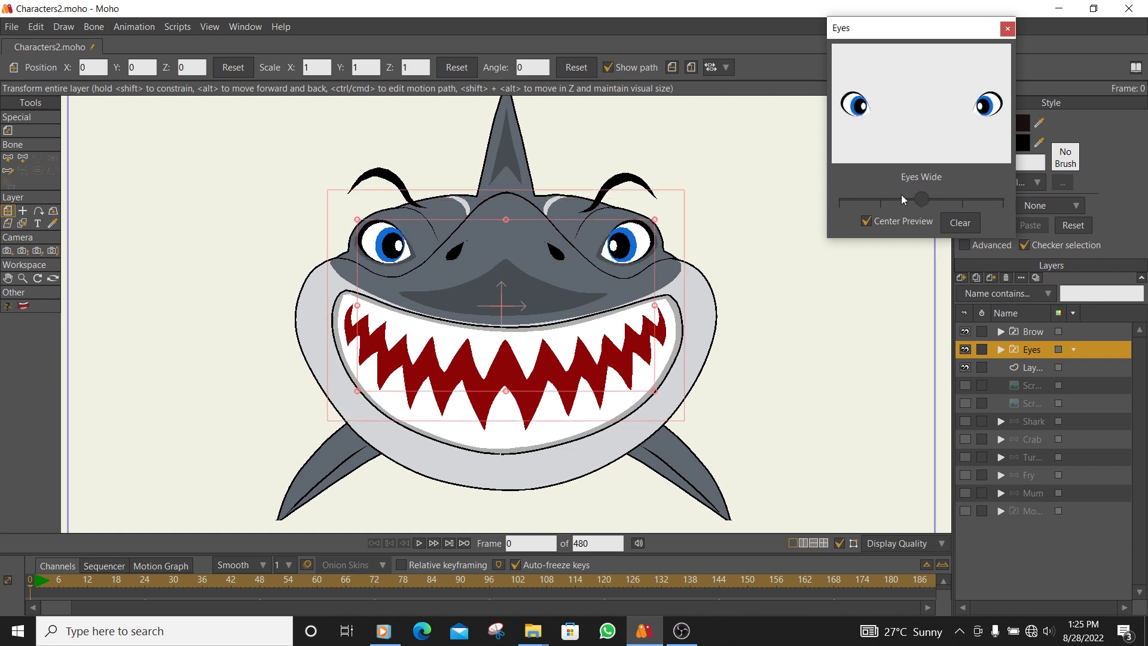
left_click_drag(902, 195, 881, 195)
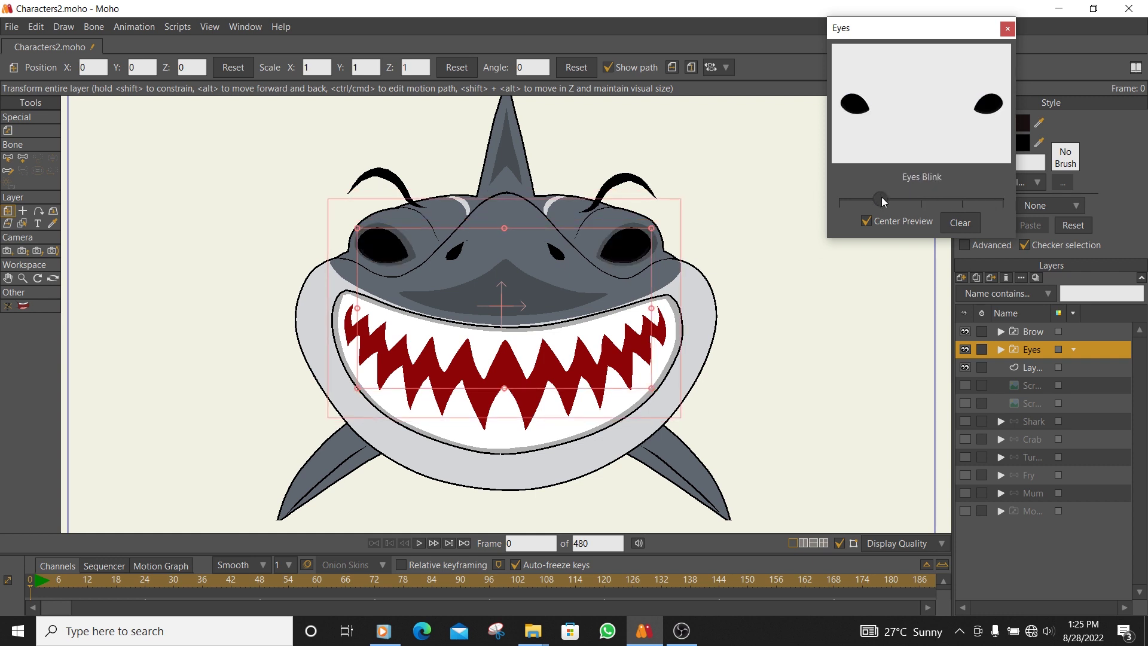
Select the right-hand eye shape in the Eyes Blink layer and sample its fill colour from the grey eye socket.
left_click(1001, 350)
left_click(1040, 421)
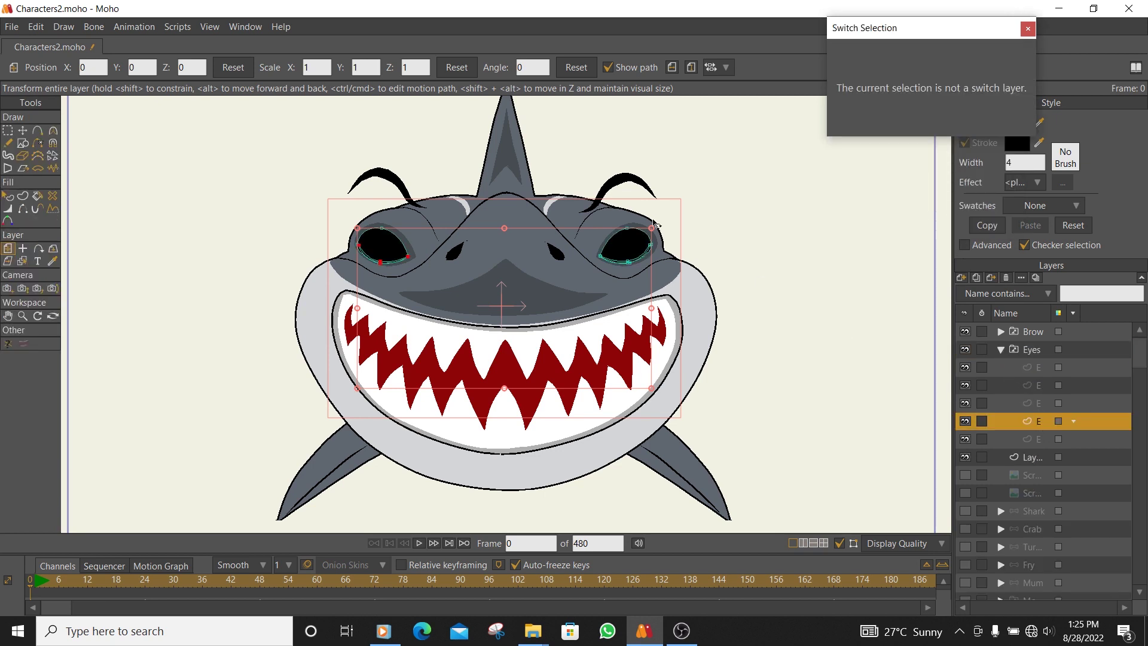
left_click(8, 196)
scroll(678, 291, "up", 3)
left_click(598, 215)
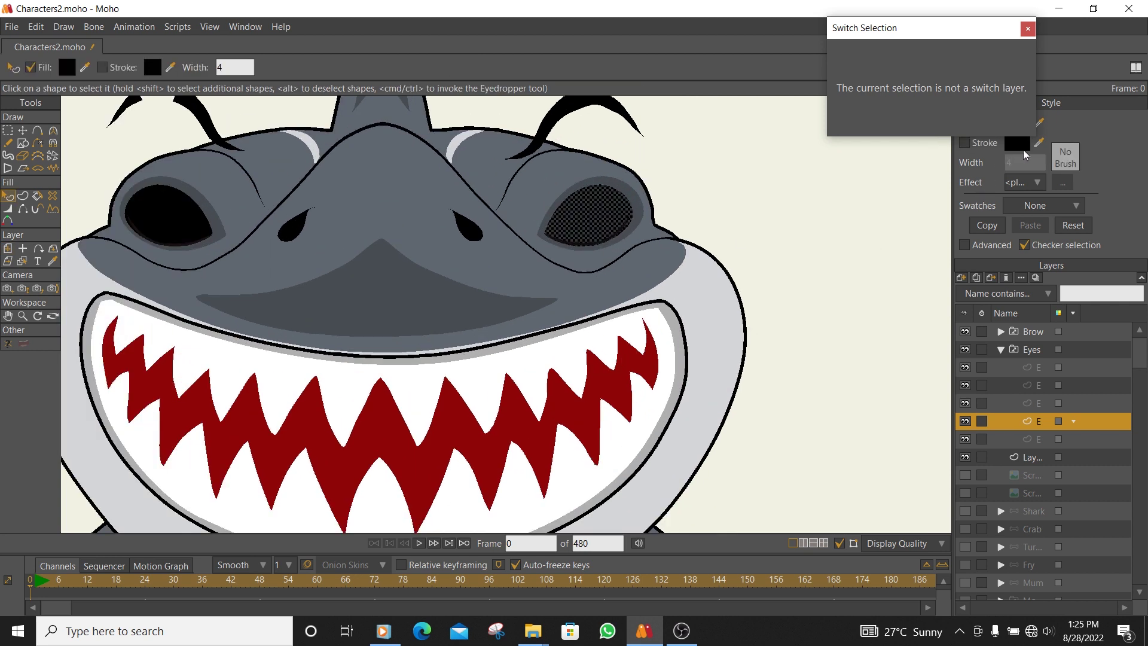
left_click_drag(984, 46, 929, 32)
left_click(1039, 124)
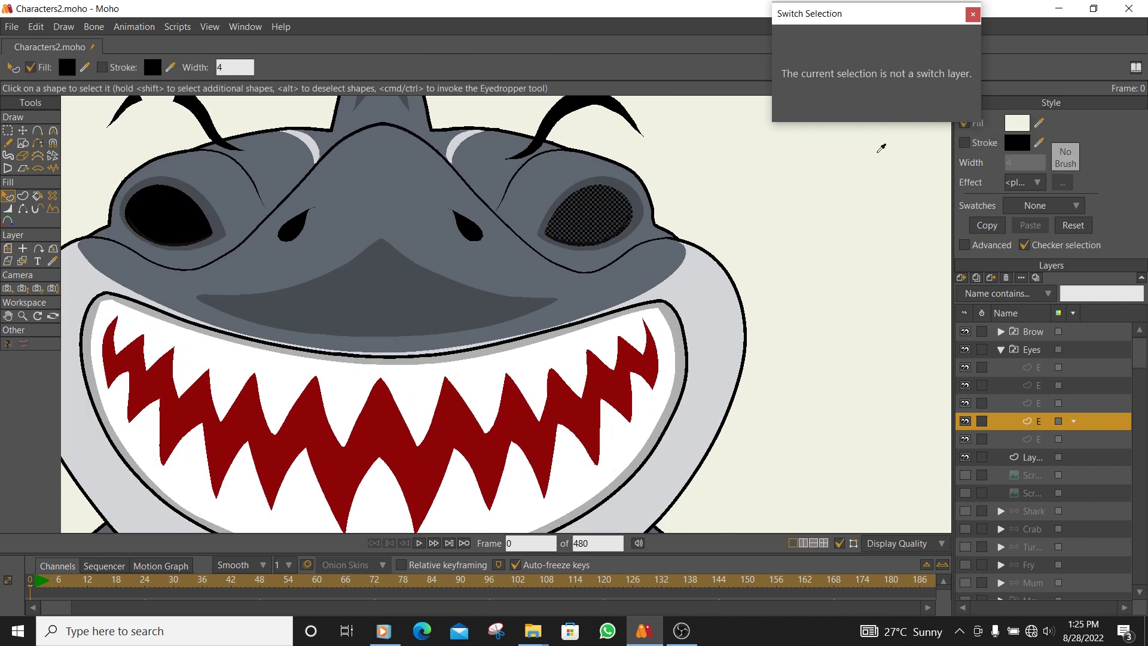
left_click(623, 186)
Darken the selected eye shape's fill to hex 313234 and apply the same fill to the other Eyes Blink eye.
left_click(1015, 124)
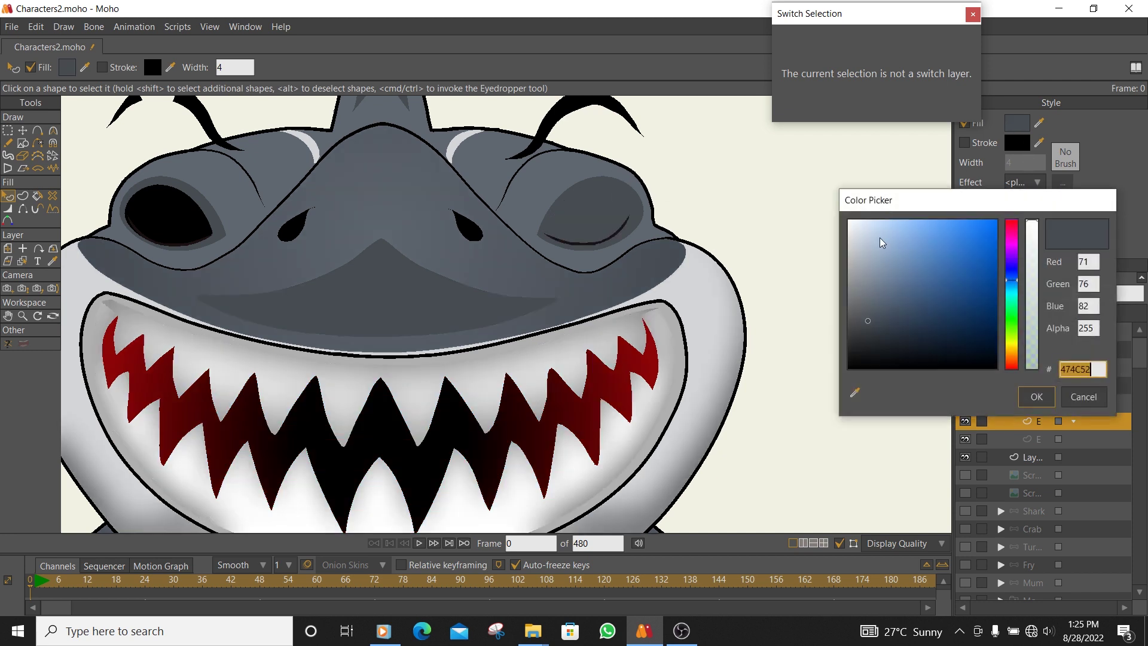
left_click_drag(867, 321, 879, 338)
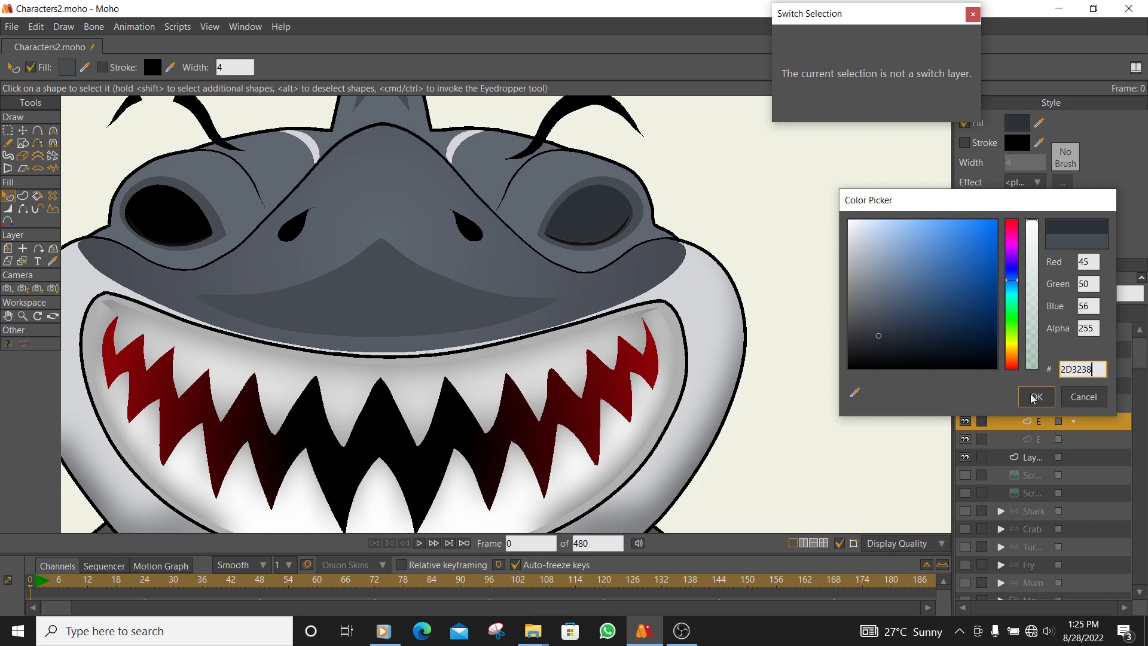
left_click_drag(874, 339, 859, 343)
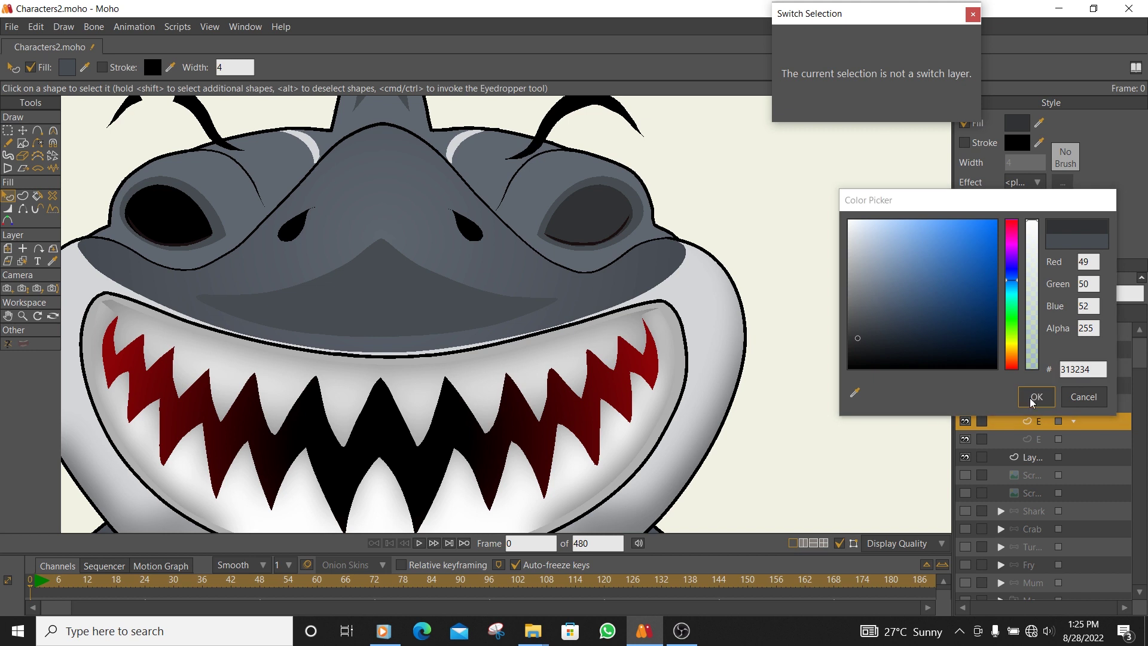
left_click(1035, 398)
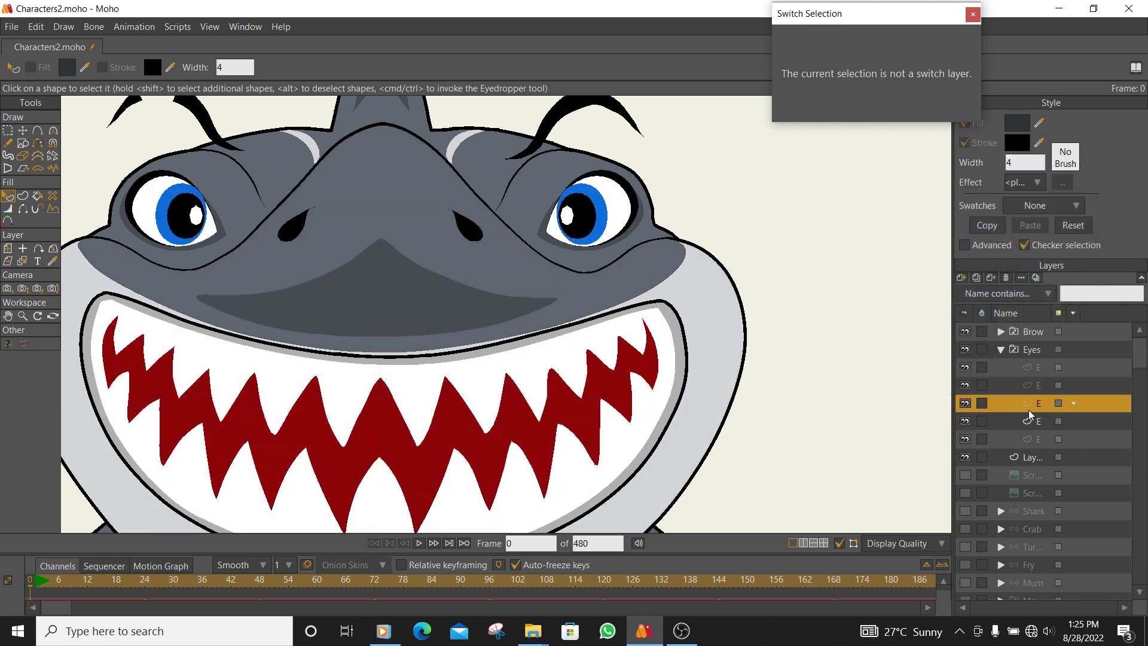
left_click(1038, 422)
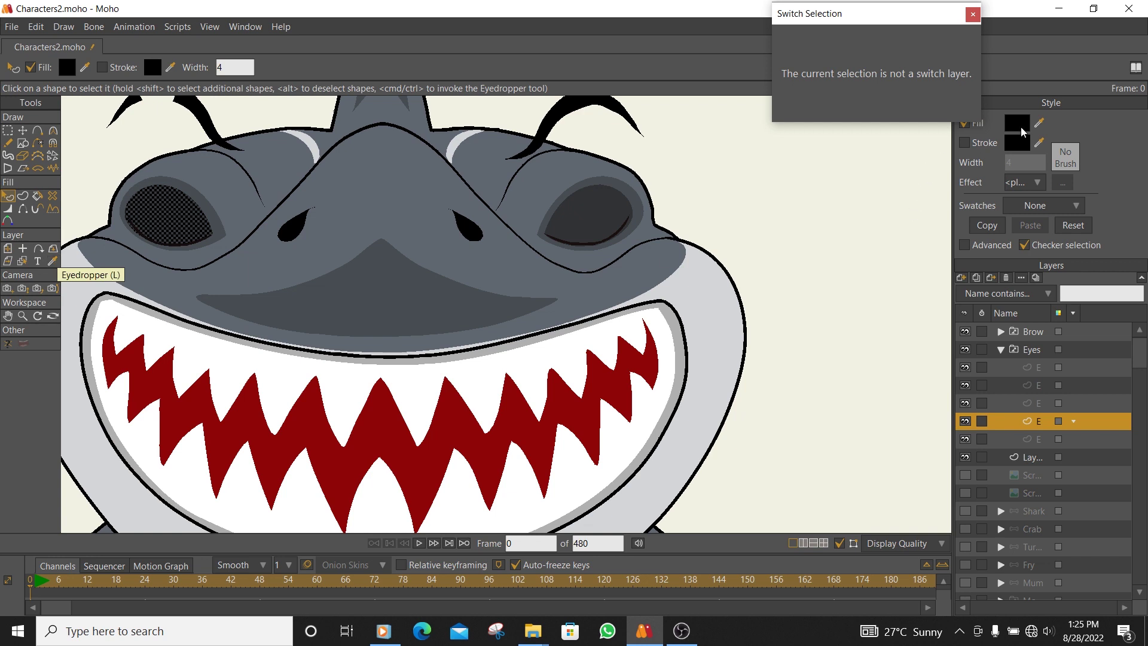
left_click_drag(1038, 126, 605, 214)
Load the Eyes switch layer in the Switch Selection window, switch it to Eyes R and collapse the group.
left_click(1000, 352)
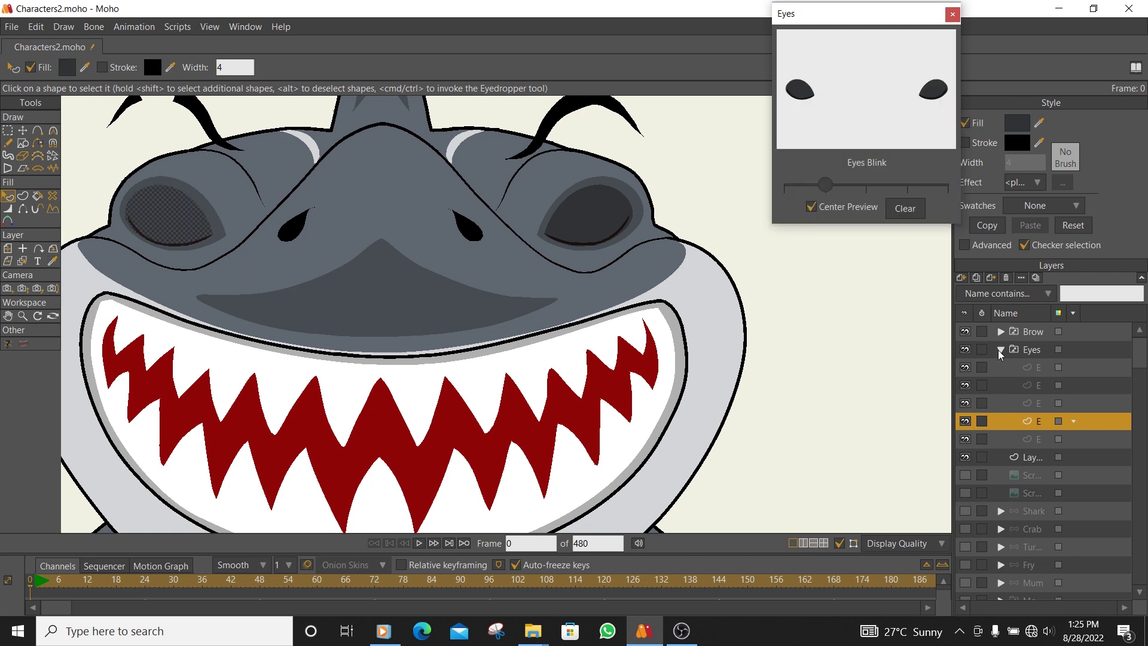
scroll(606, 207, "down", 3)
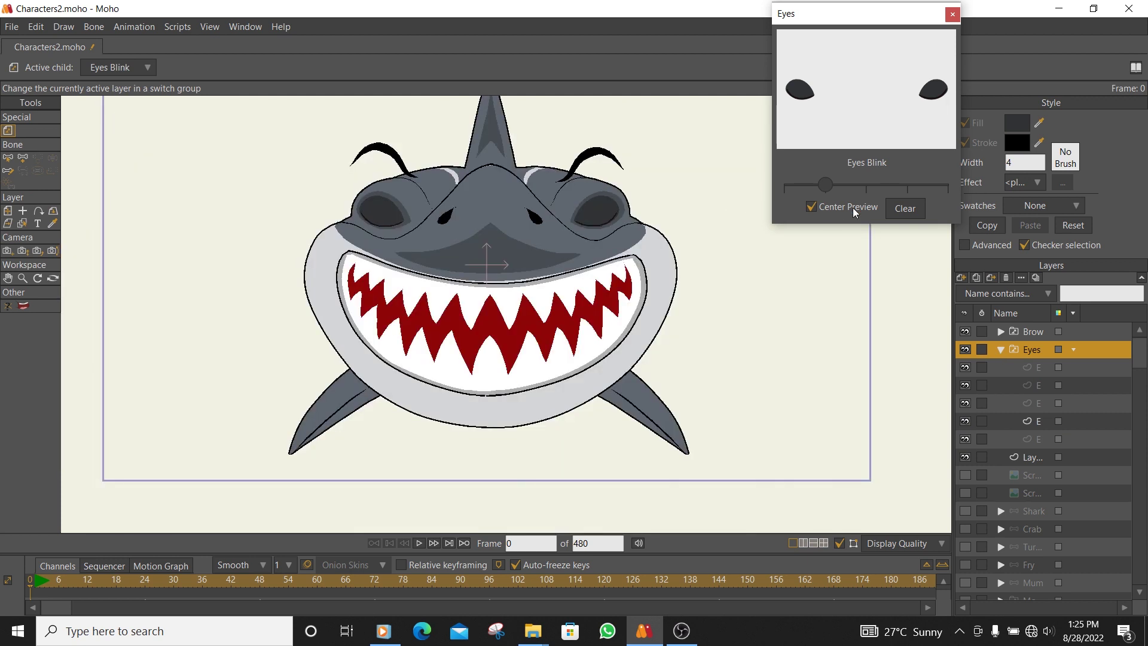
left_click(868, 185)
left_click_drag(827, 185, 935, 182)
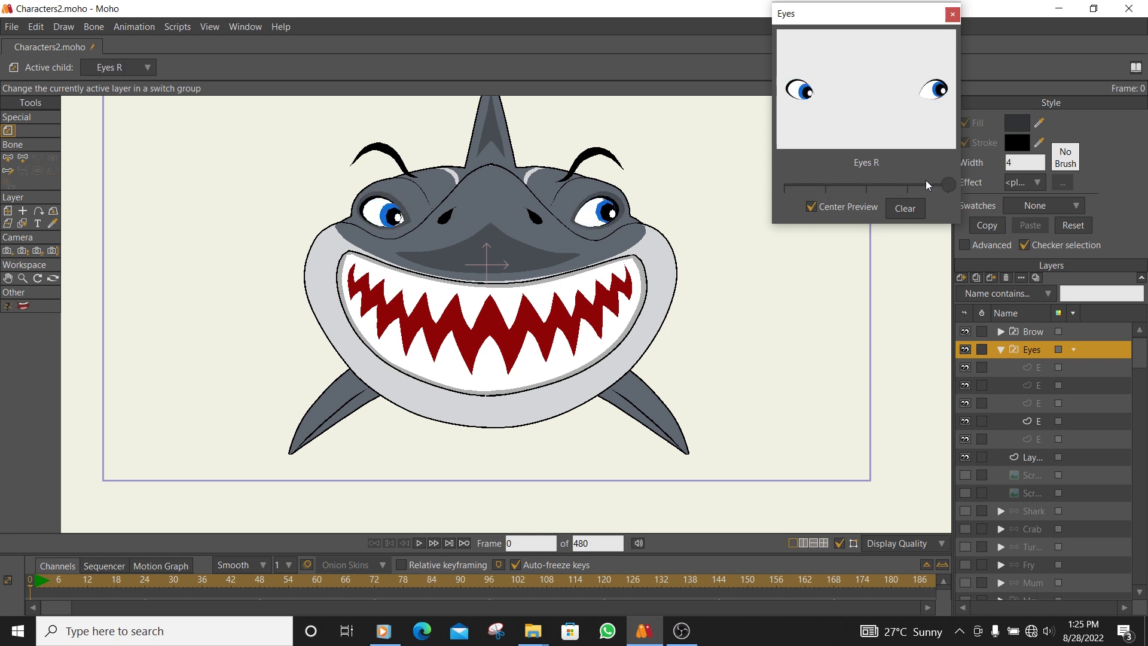
left_click(1000, 351)
Load the Brow switch layer in the Switch Selection window and switch it to Brow sad.
left_click(1031, 333)
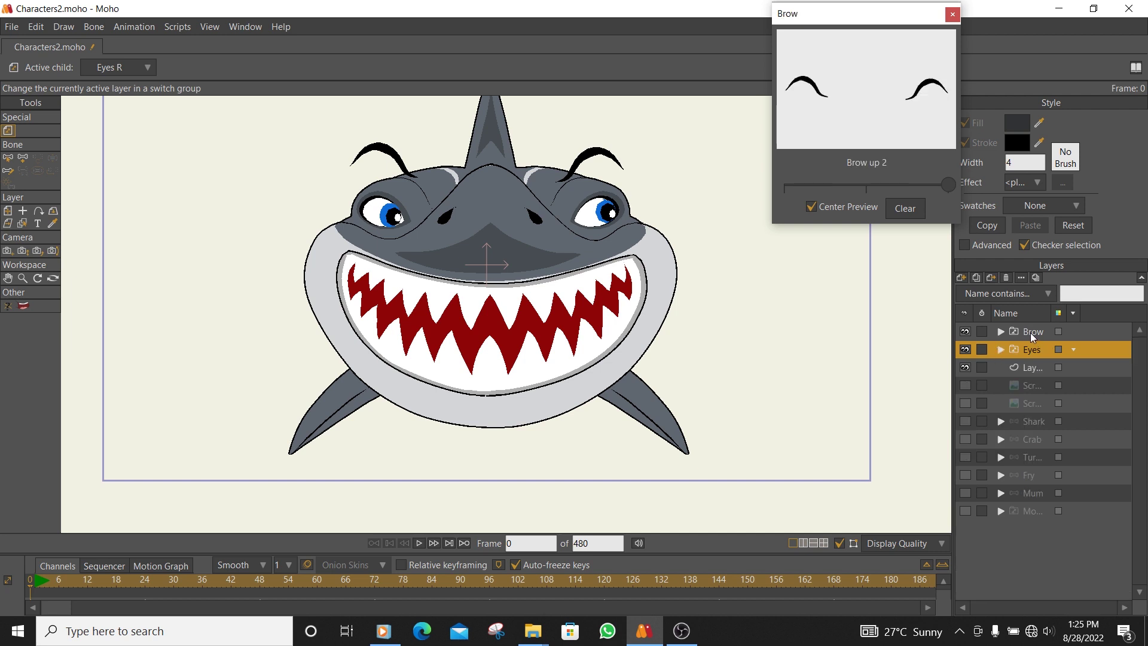
left_click(866, 181)
left_click_drag(859, 181, 782, 181)
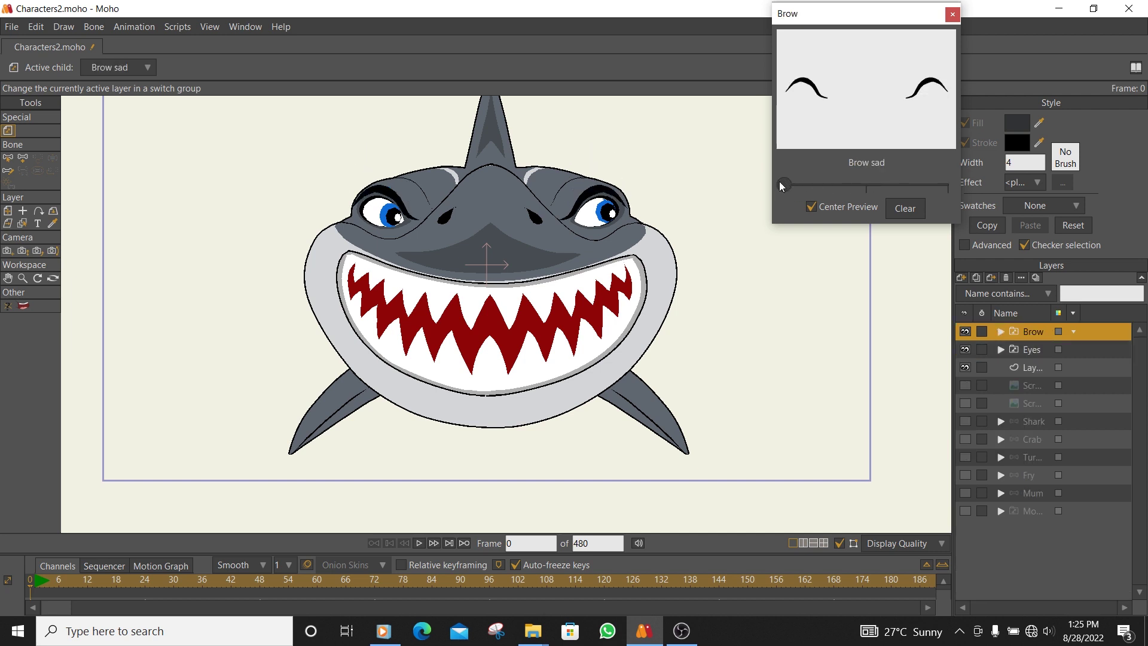
Load the Eyes switch layer again and switch it through Eyes Wide to the default Eyes drawing.
left_click(1034, 352)
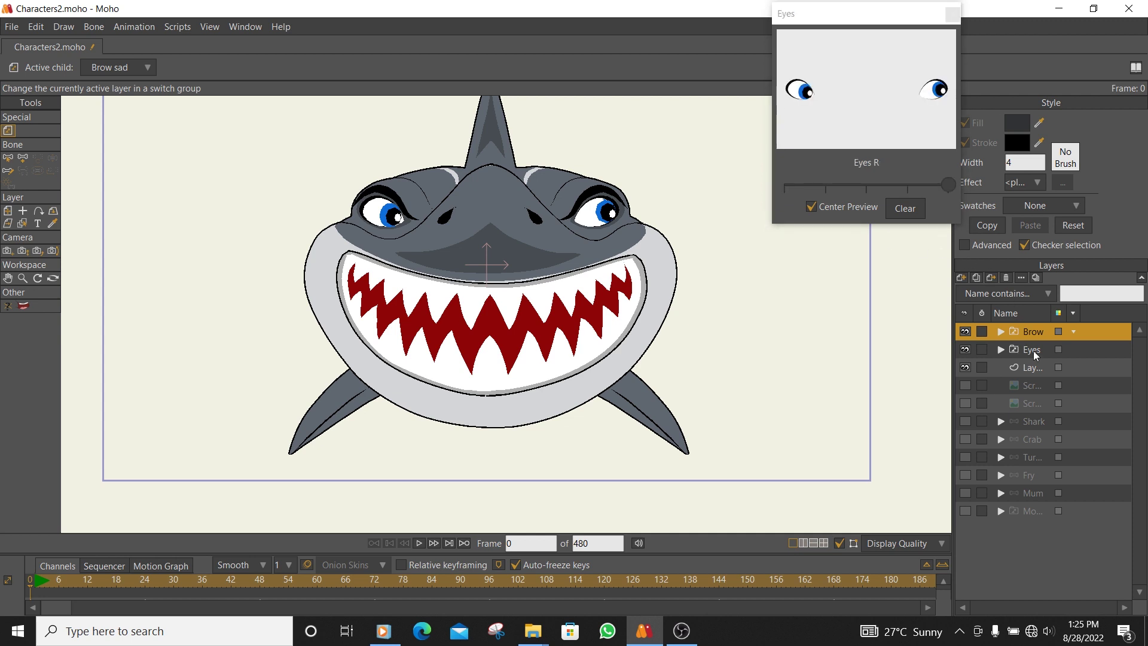
left_click(860, 185)
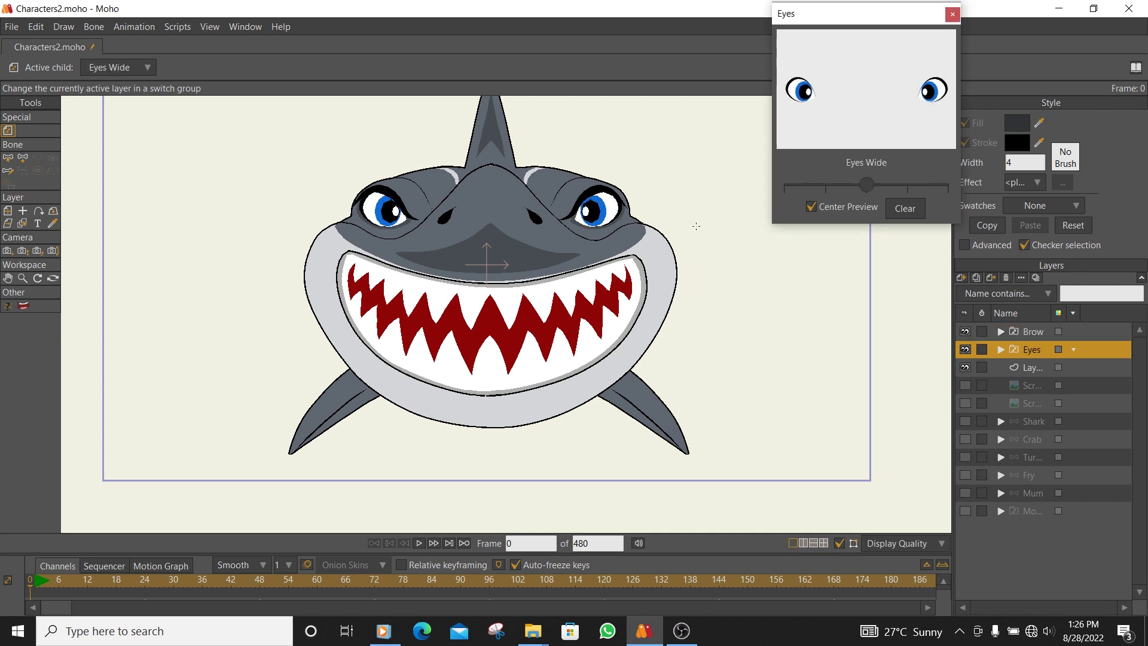
left_click_drag(820, 189, 780, 187)
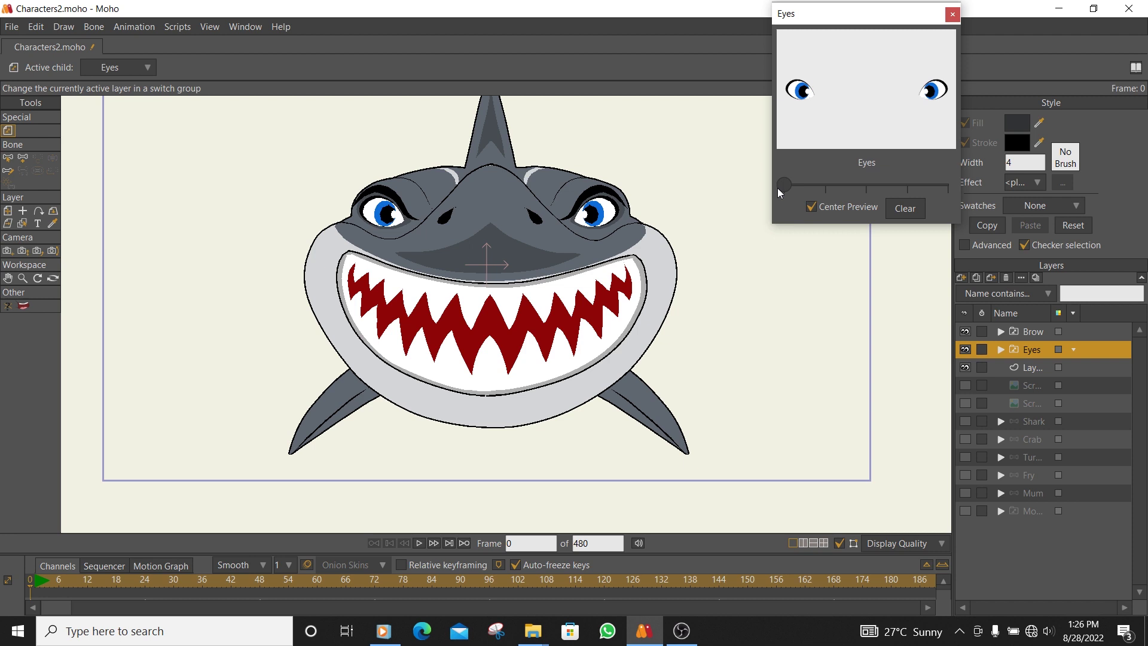
scroll(571, 213, "down", 1)
scroll(571, 212, "down", 3)
scroll(574, 213, "up", 4)
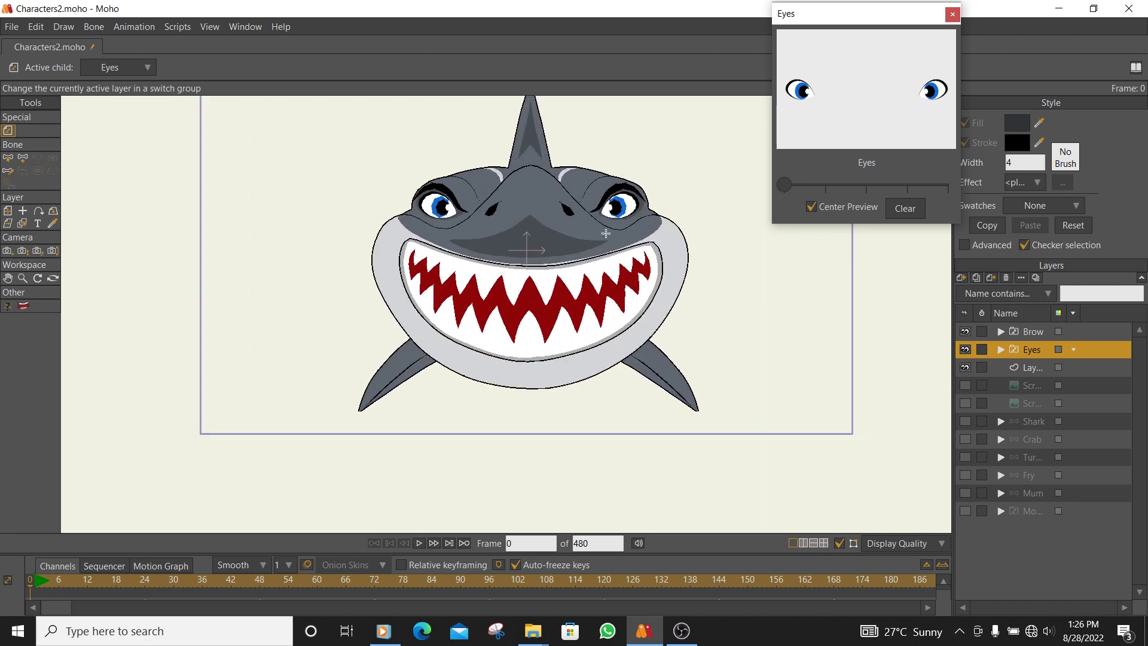
Cycle the Eyes switch through Eyes R, Eyes Wide and Eyes Blink, ending on Eyes.
left_click_drag(820, 192, 950, 189)
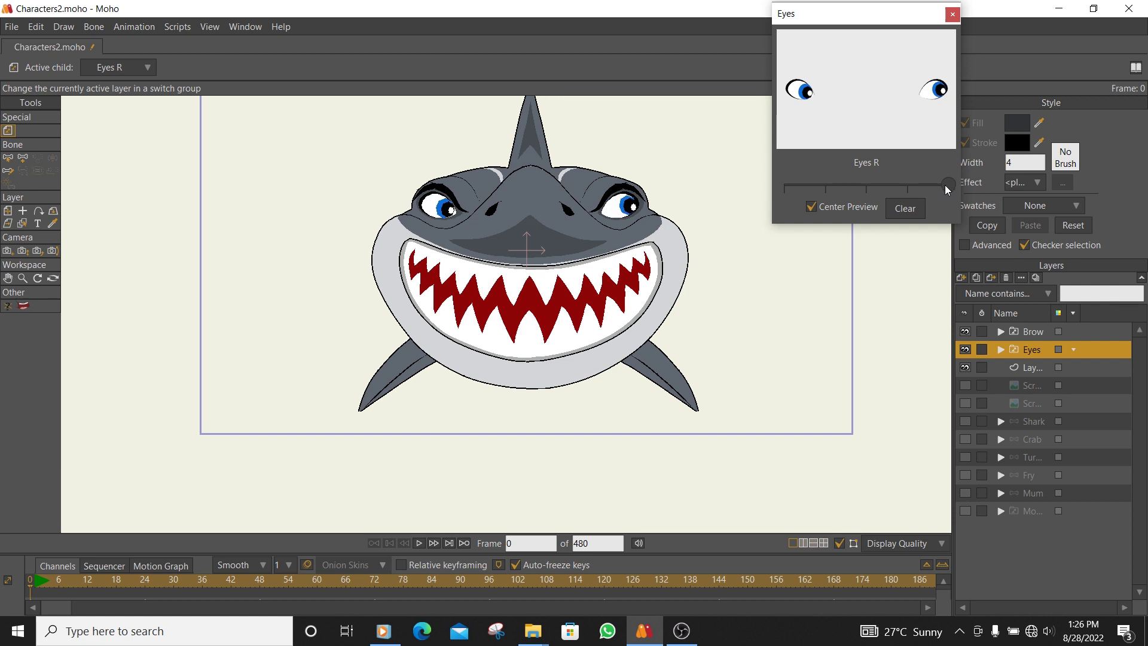
mouse_move(940, 180)
left_mouse_down()
mouse_move(913, 183)
mouse_move(949, 185)
left_mouse_up()
left_click(870, 189)
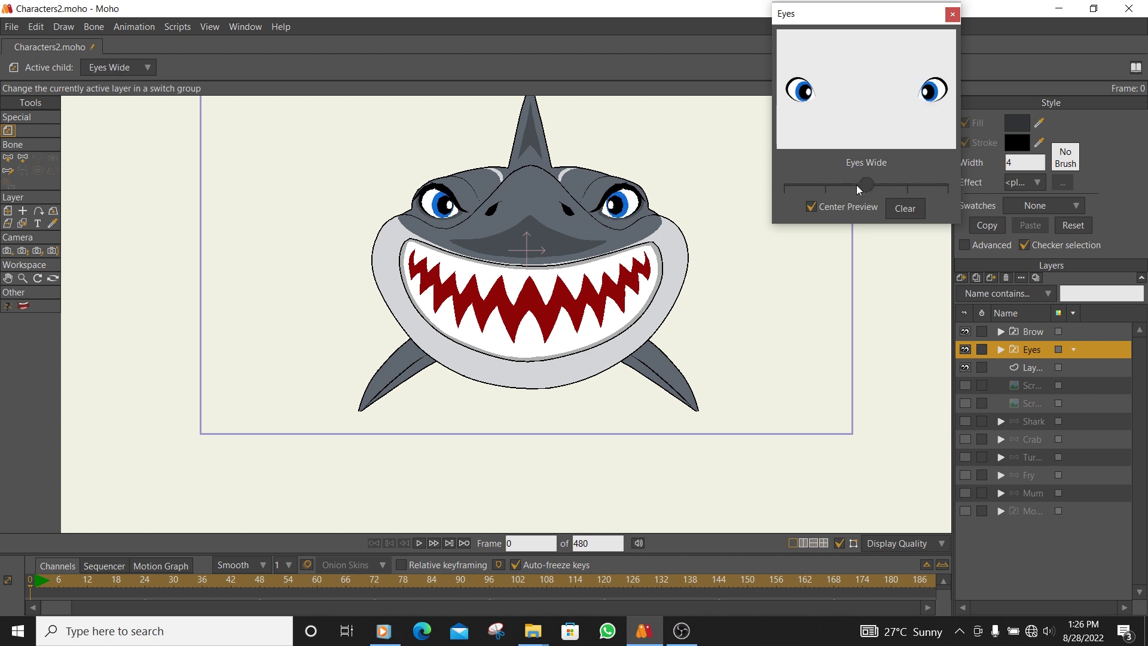
left_click(823, 187)
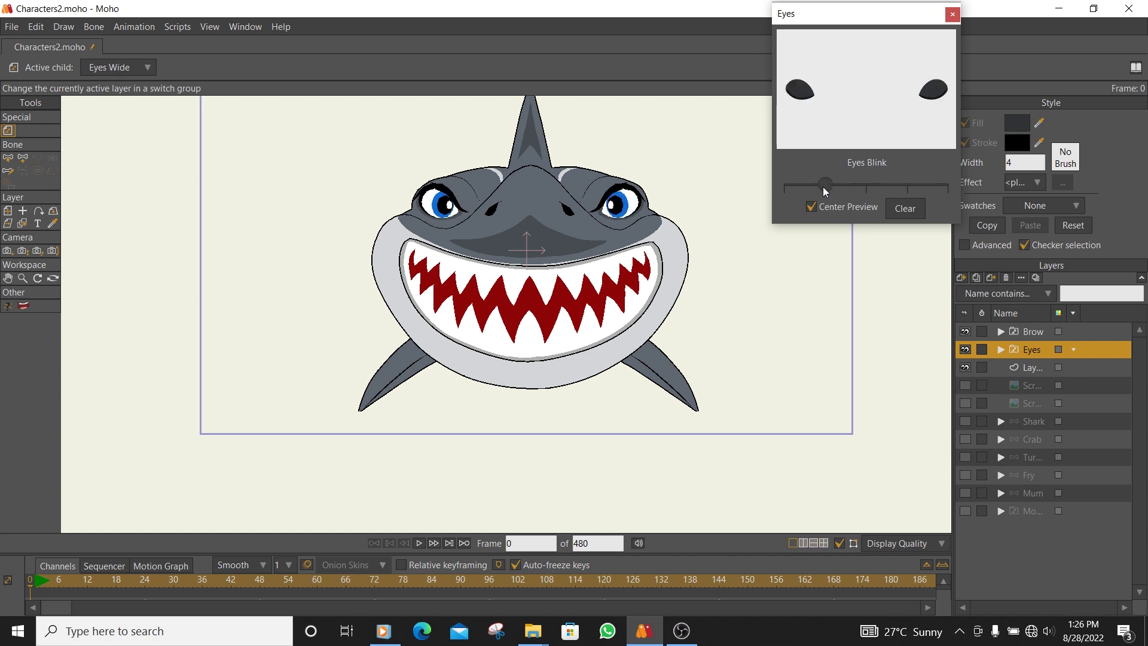
left_click(781, 186)
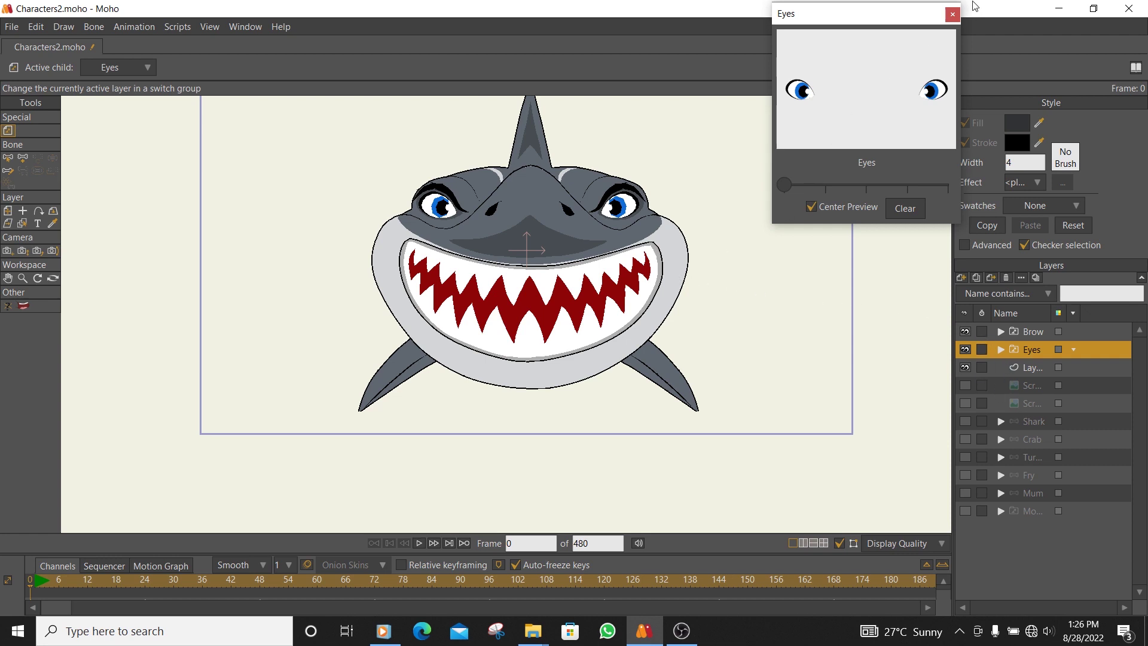
Close the Switch Selection window and select the shark's body layer directly below Eyes.
left_click(952, 14)
scroll(597, 245, "down", 3)
scroll(597, 246, "up", 4)
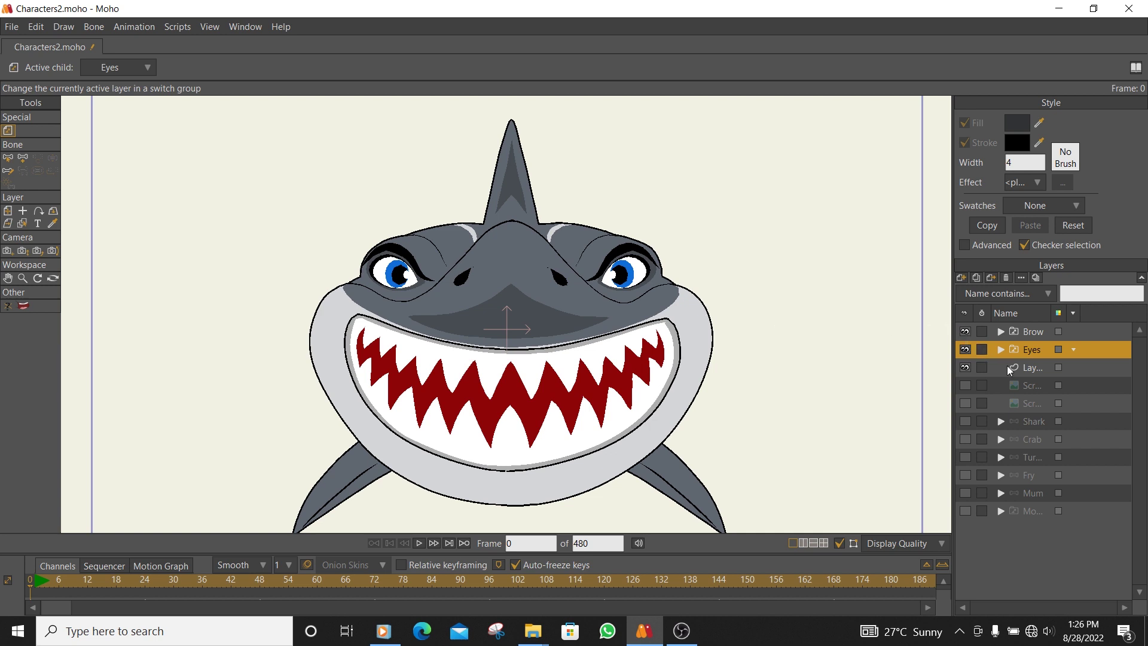
left_click(1027, 369)
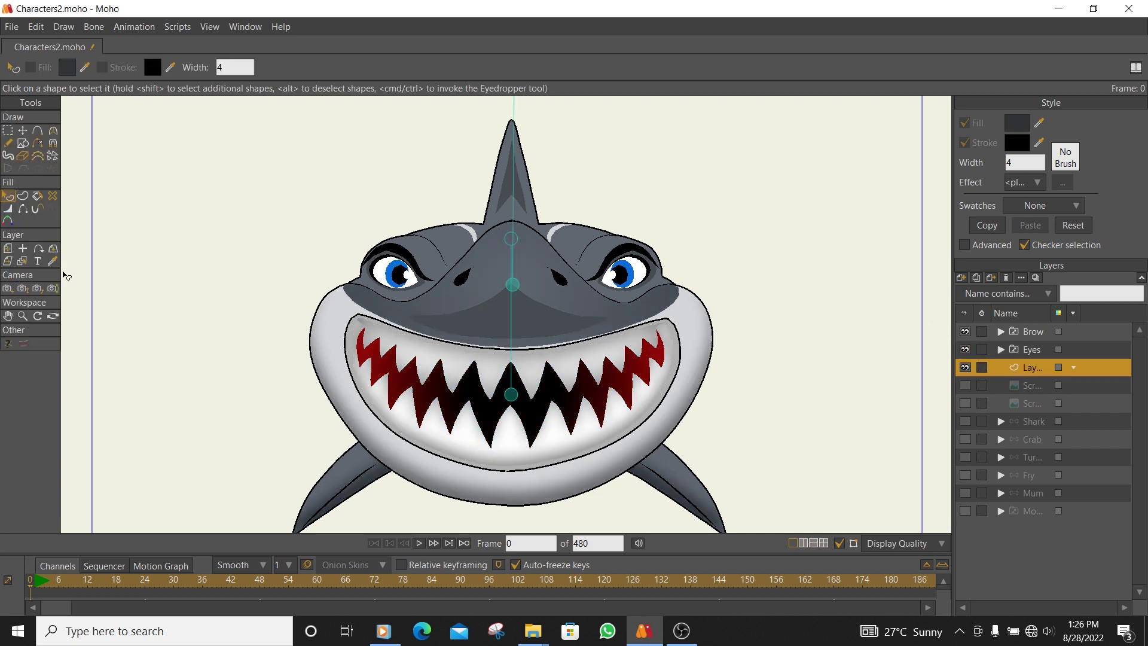
scroll(419, 304, "down", 2)
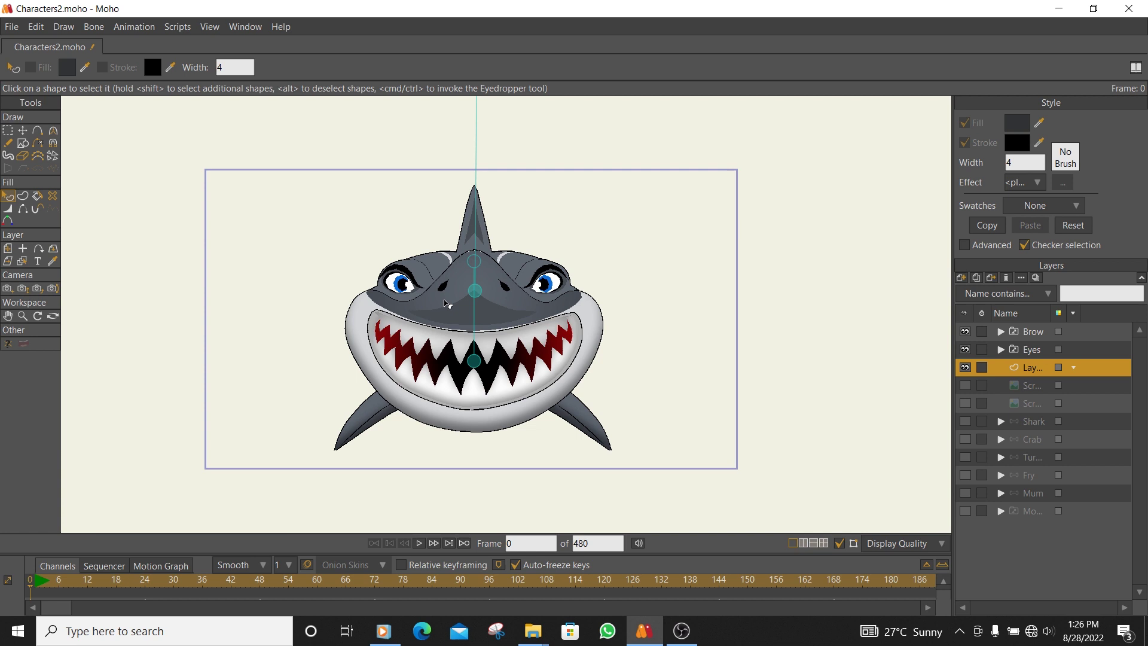
Render a preview of frame 0 and examine the shark's face close up and at full view.
left_click(20, 28)
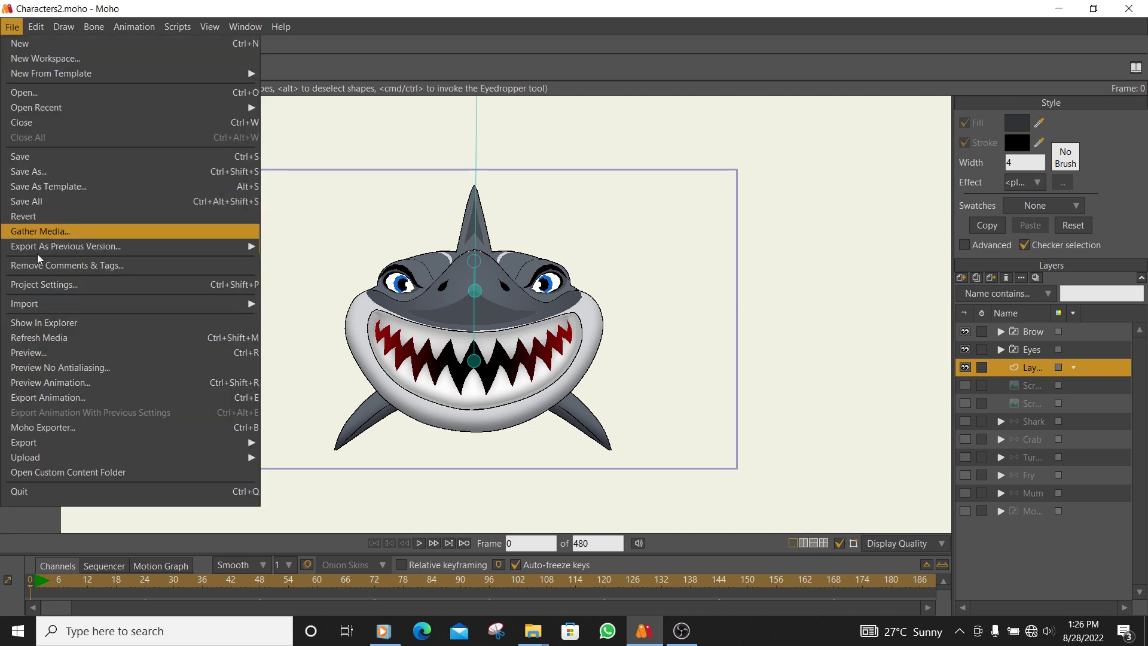
left_click(35, 352)
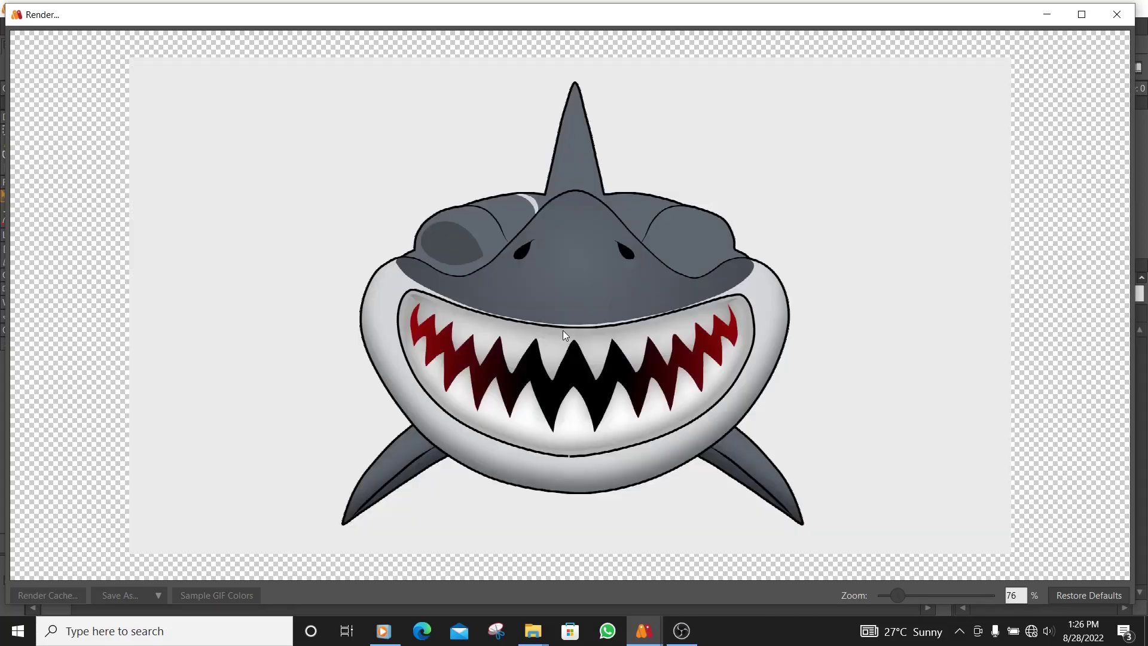
scroll(569, 302, "up", 3)
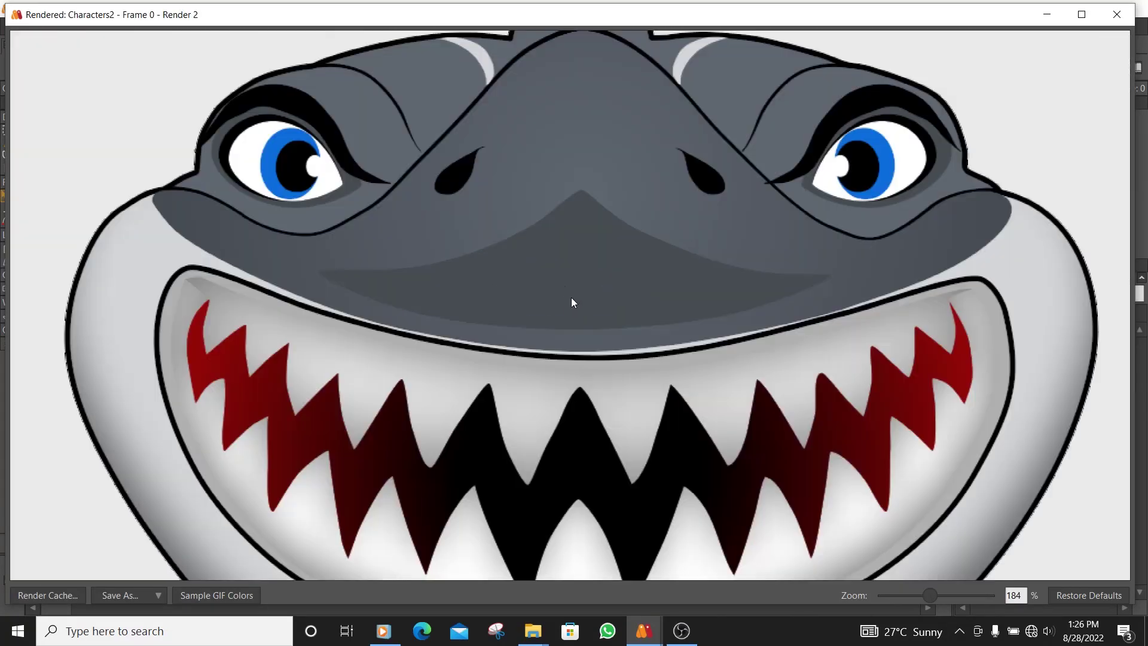
scroll(567, 284, "down", 10)
scroll(559, 280, "up", 8)
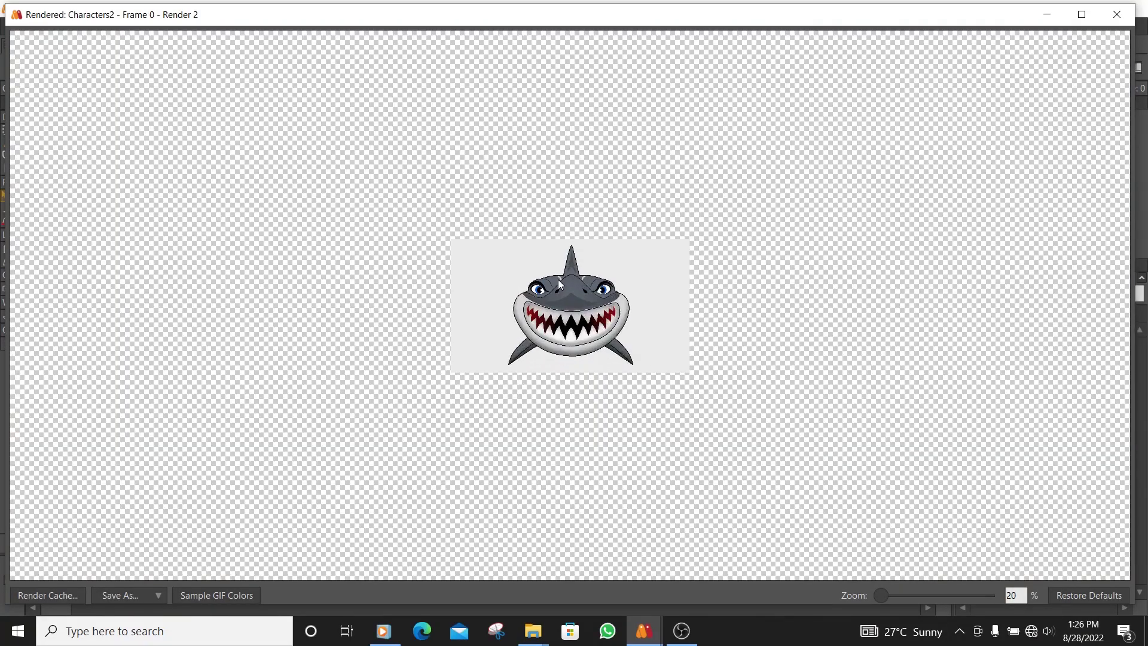